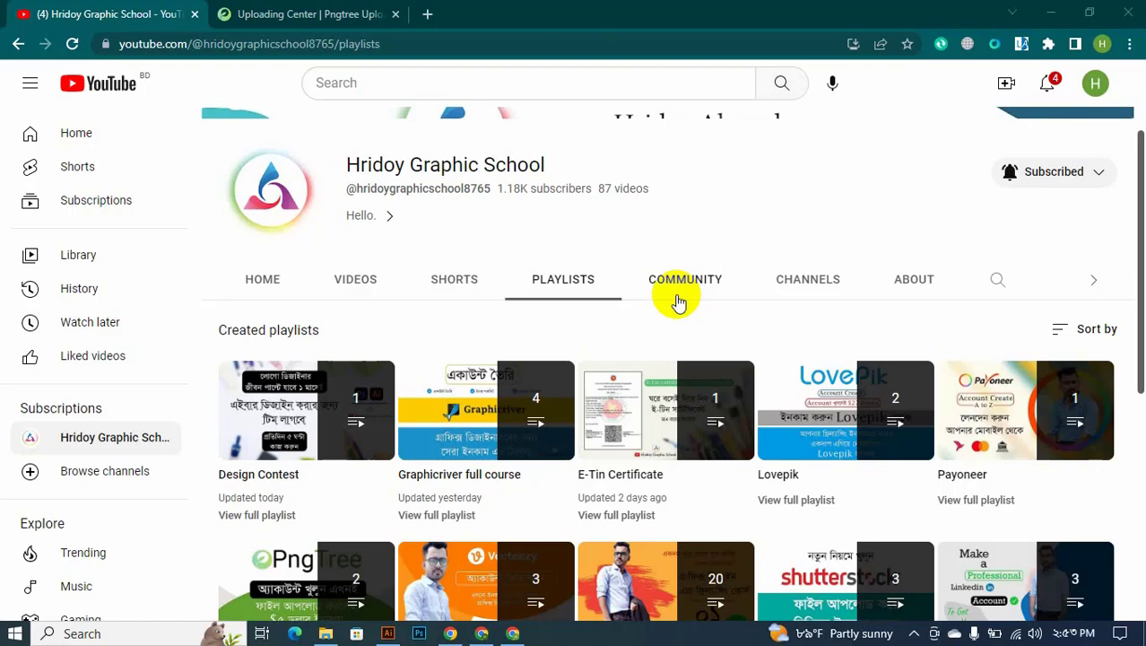
# - Browse the channel's Playlists page, including Pngtree, then bring up Adobe Illustrator
pyautogui.scroll(-2, 681, 325)
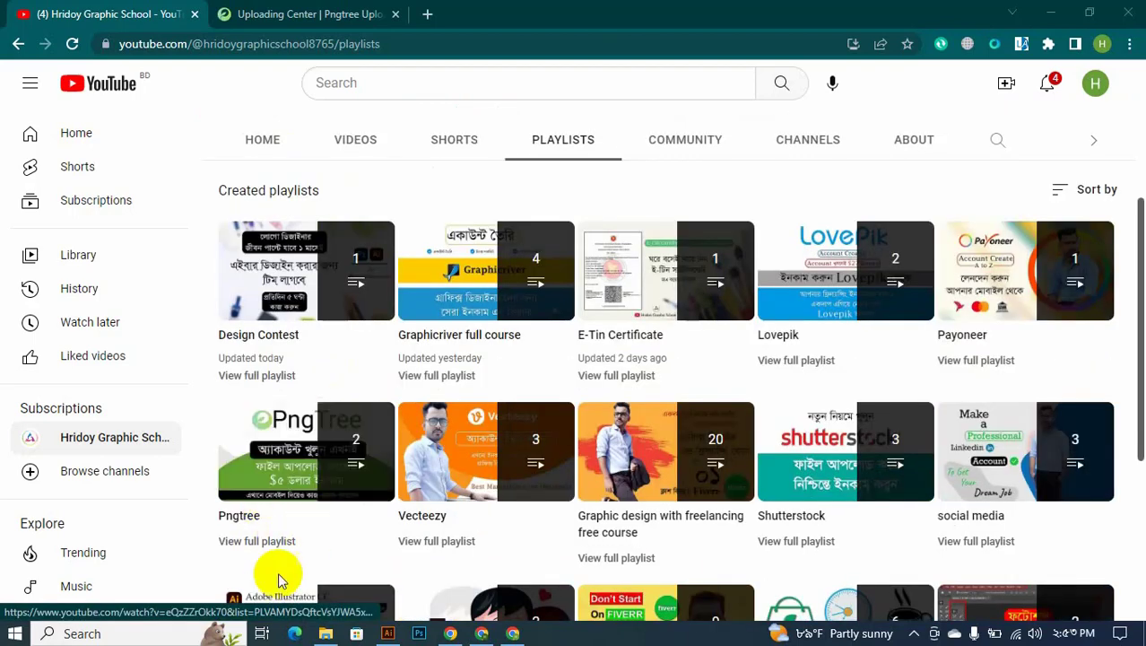
pyautogui.scroll(2, 333, 551)
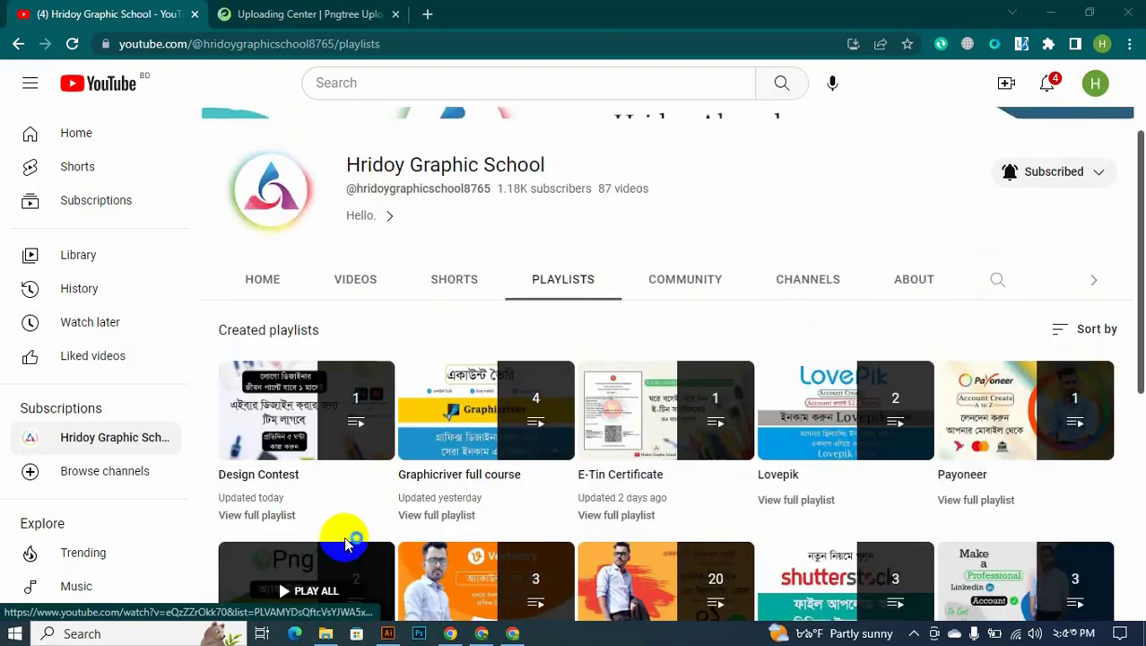
pyautogui.scroll(-2, 350, 538)
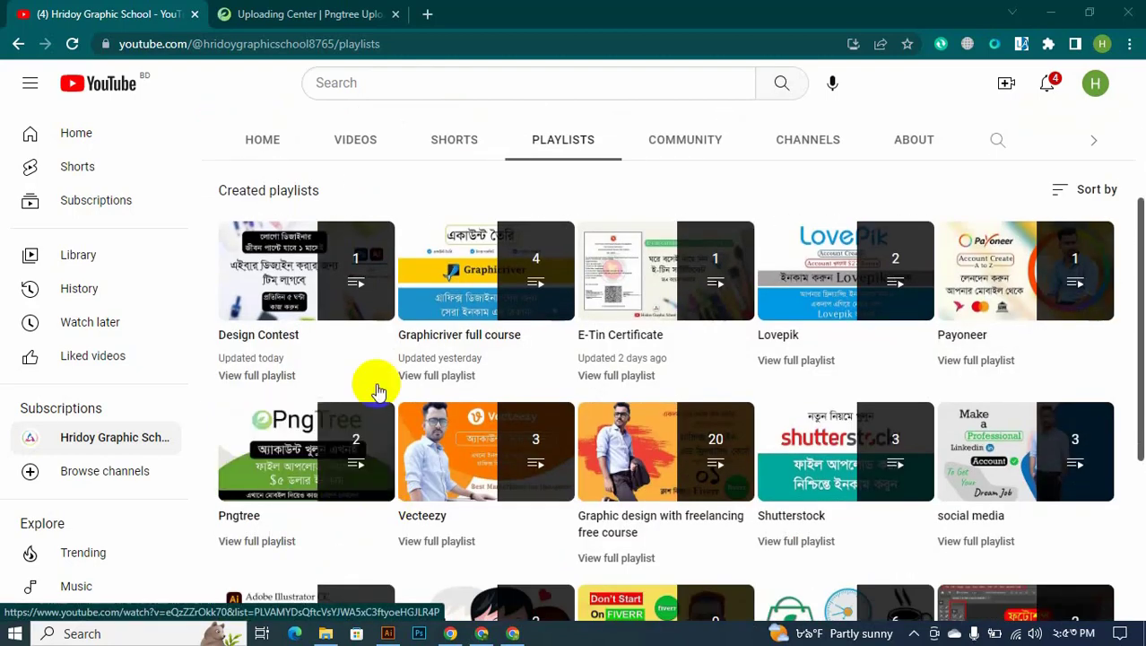
pyautogui.scroll(4, 341, 511)
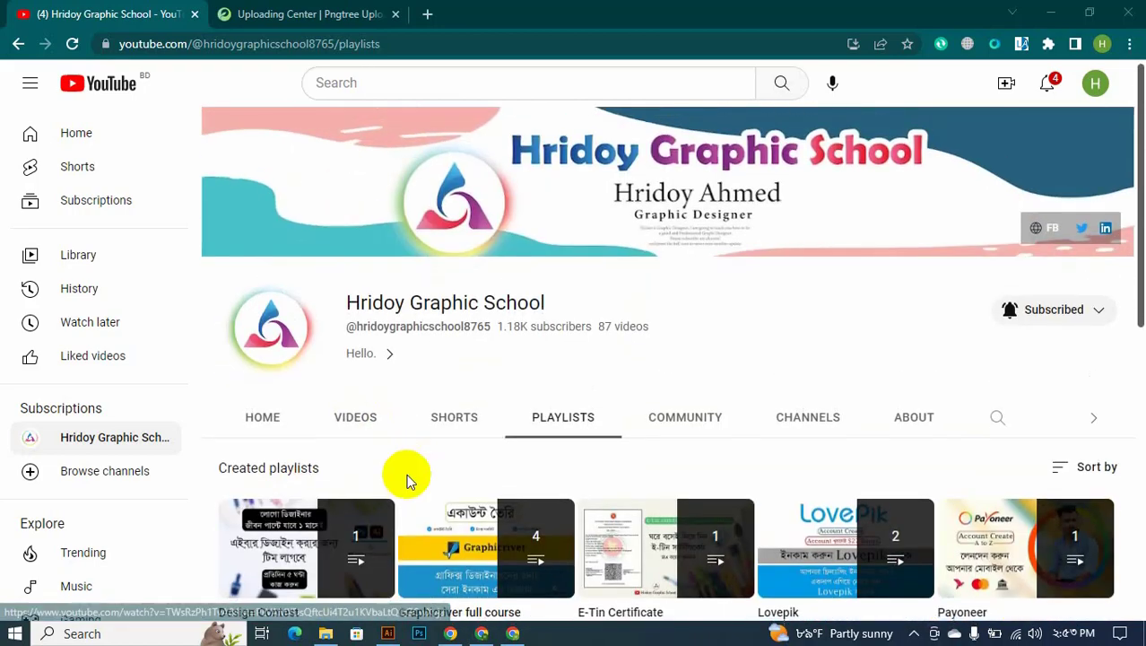
pyautogui.scroll(-2, 296, 556)
pyautogui.scroll(-1, 332, 592)
pyautogui.scroll(-2, 314, 502)
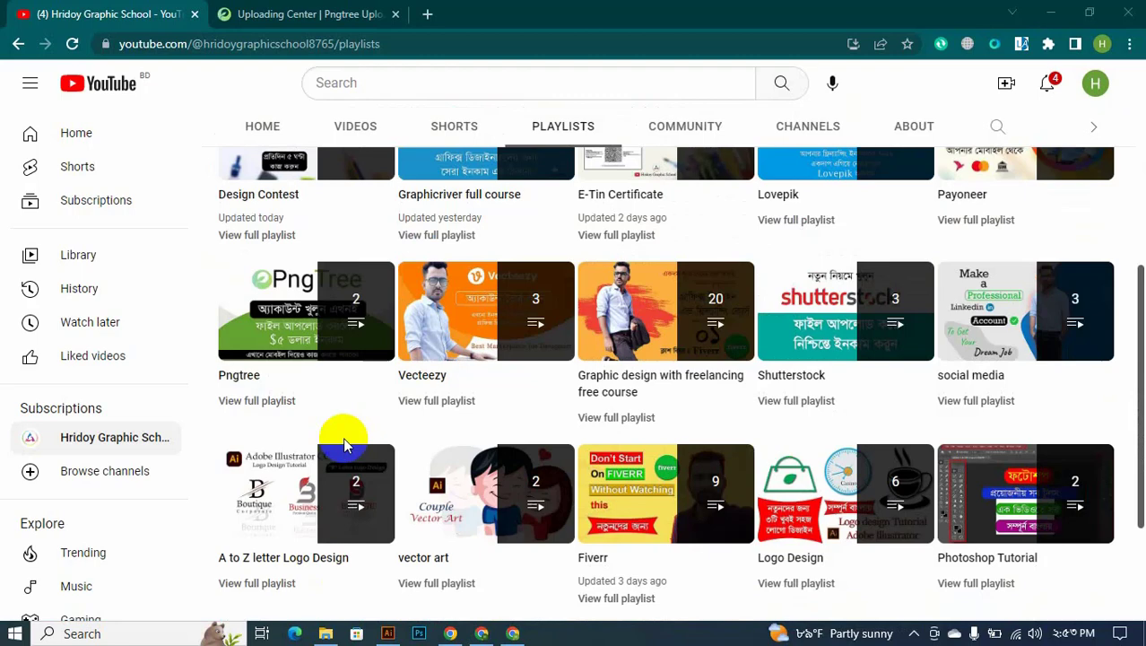
pyautogui.moveTo(306, 311)
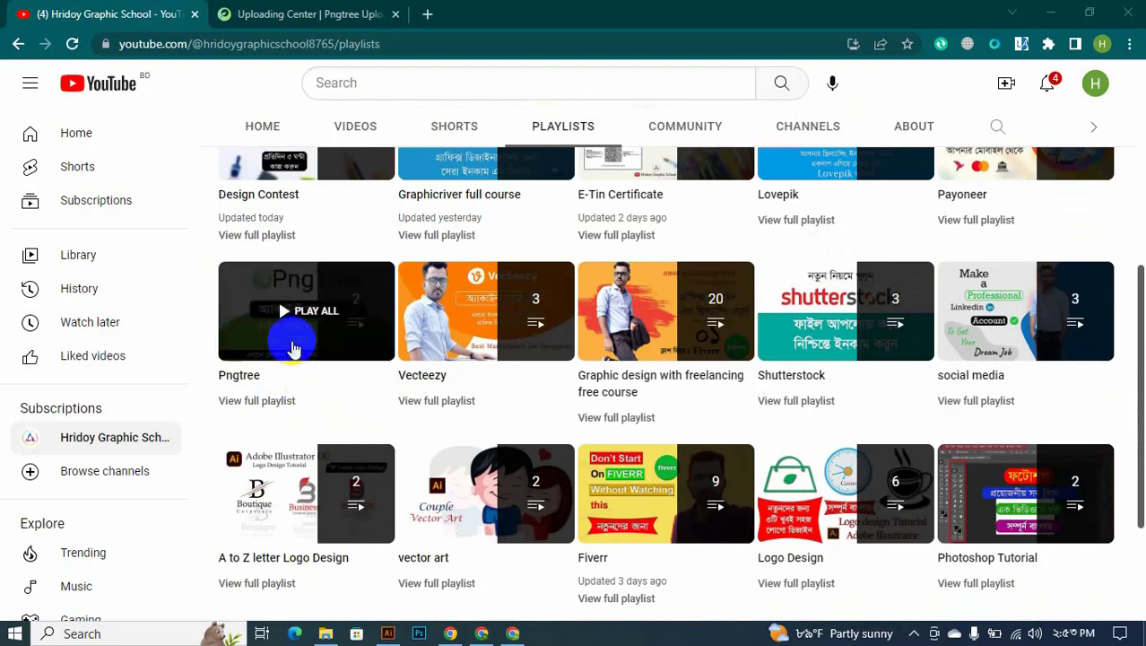
pyautogui.click(245, 349)
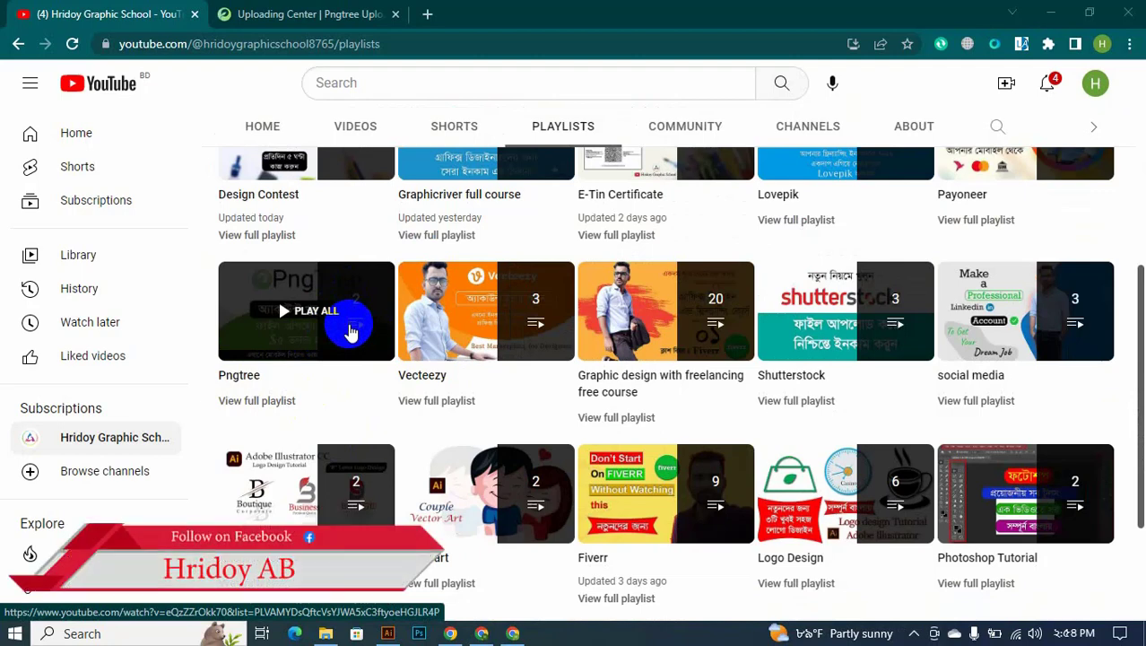
# - Switch to the RedFin design, then marquee-select and deselect the fish artwork
pyautogui.click(388, 634)
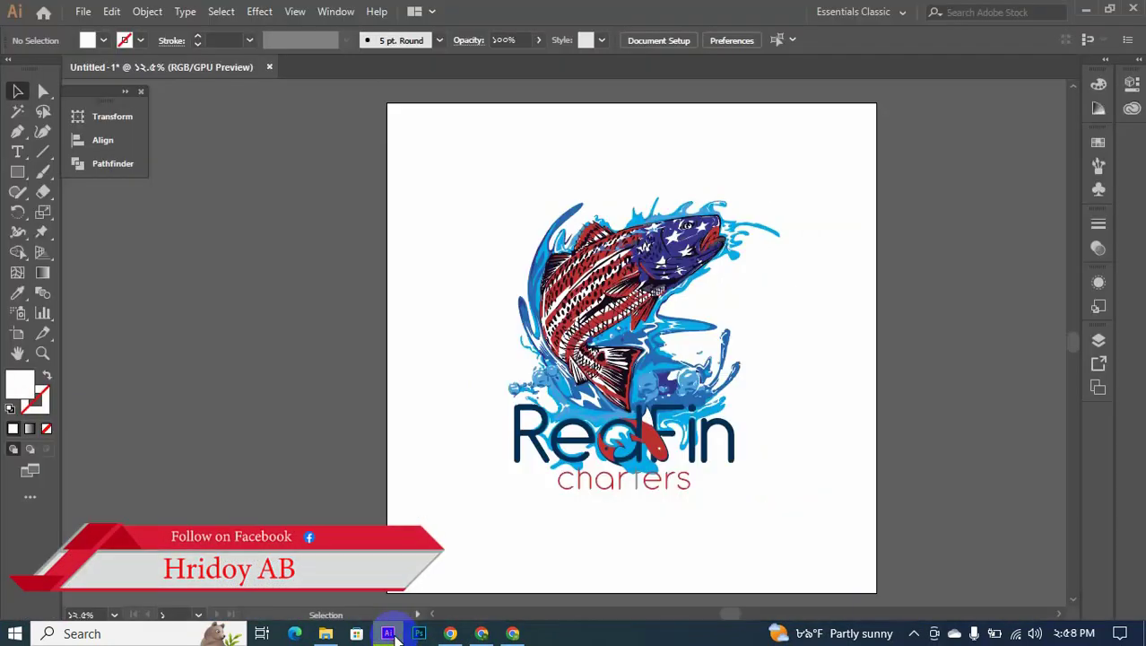
pyautogui.moveTo(451, 207); pyautogui.dragTo(760, 468)
pyautogui.click(794, 478)
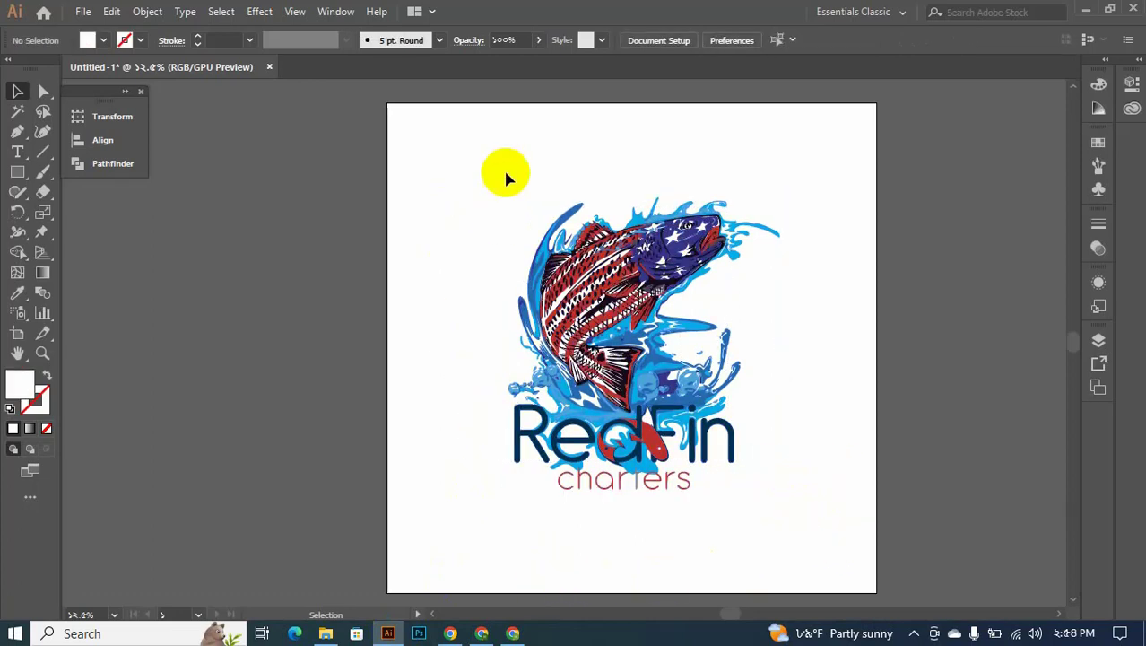
pyautogui.moveTo(505, 178); pyautogui.dragTo(717, 495)
pyautogui.click(831, 478)
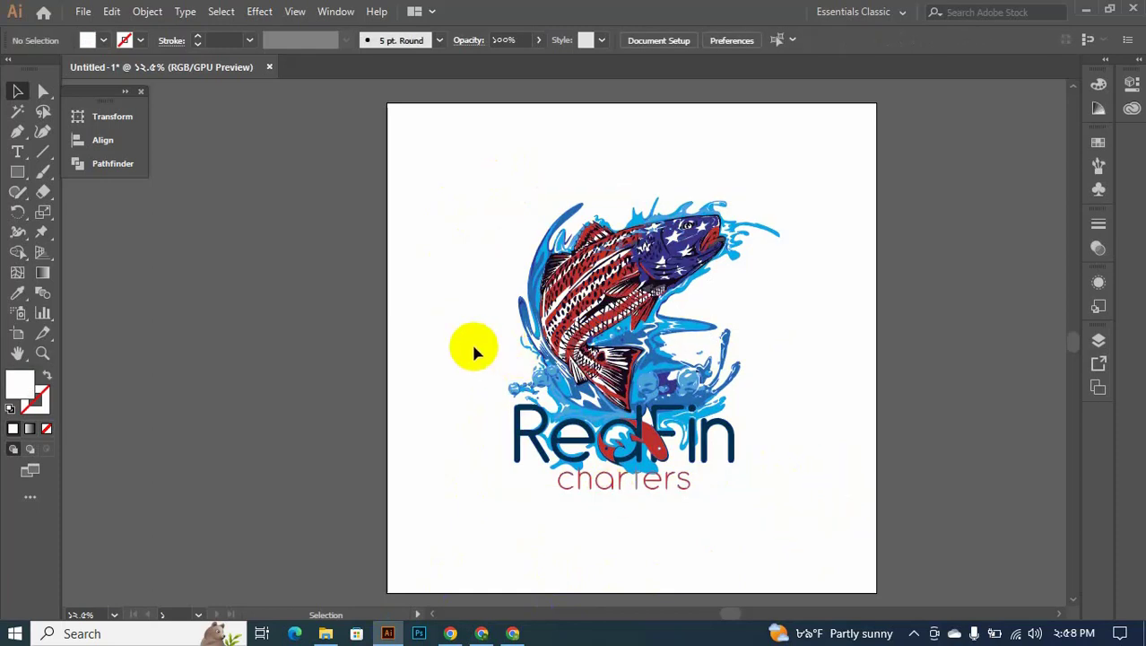
# - Show the Properties panel with the document settings from the Window menu
pyautogui.click(349, 353)
pyautogui.moveTo(372, 337); pyautogui.dragTo(401, 305)
pyautogui.click(412, 168)
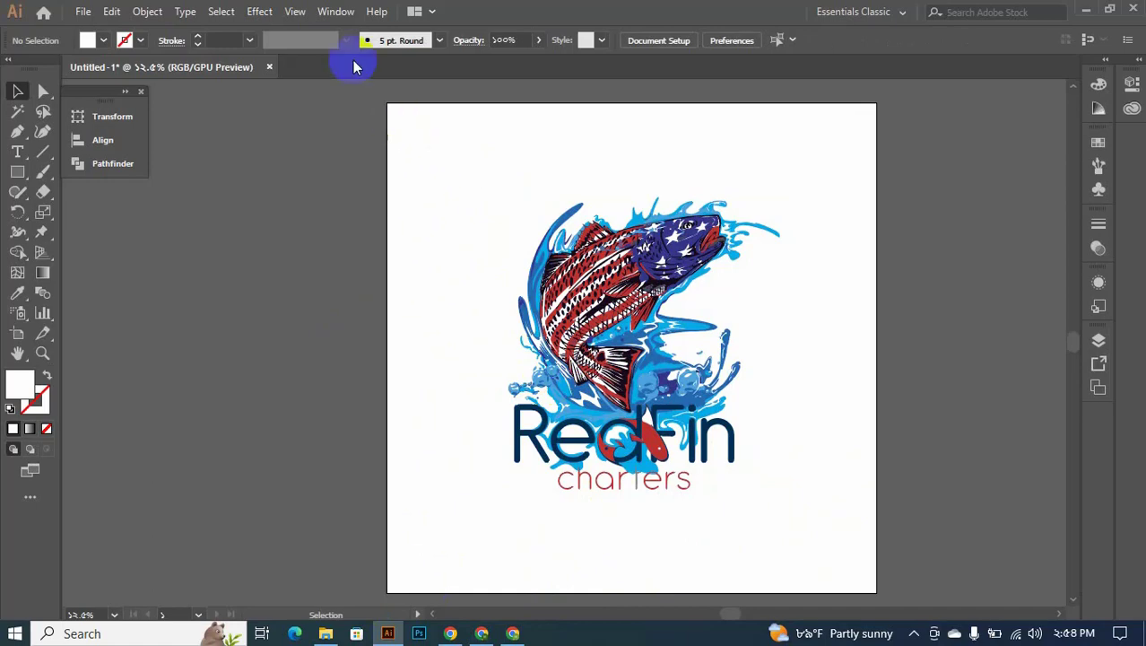
pyautogui.click(333, 13)
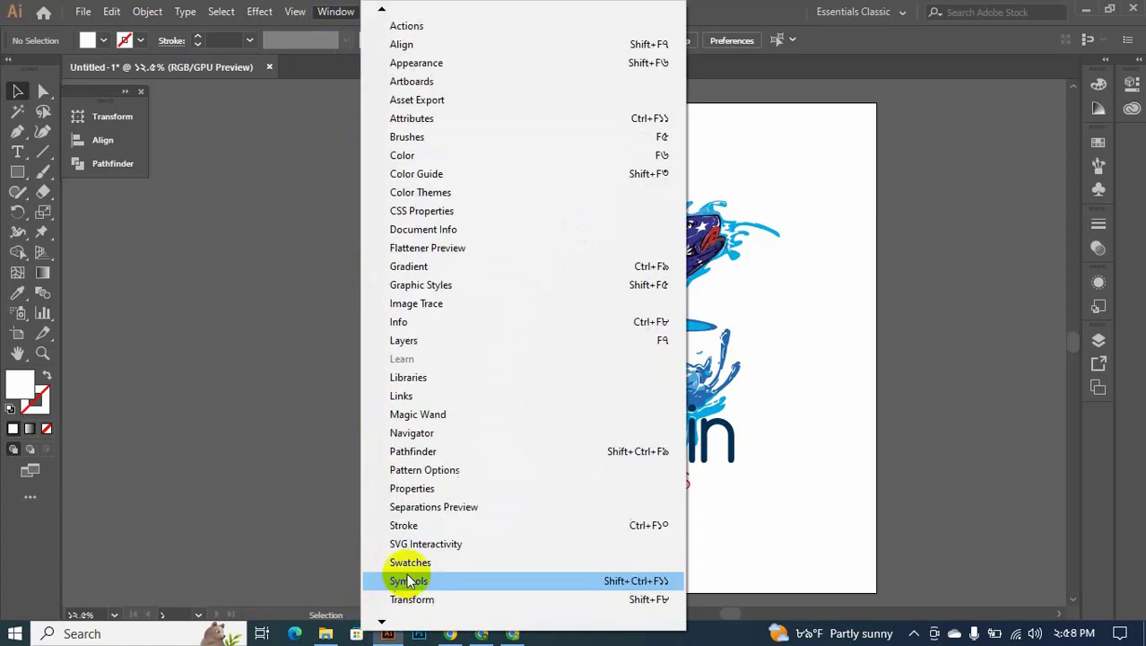
pyautogui.click(435, 488)
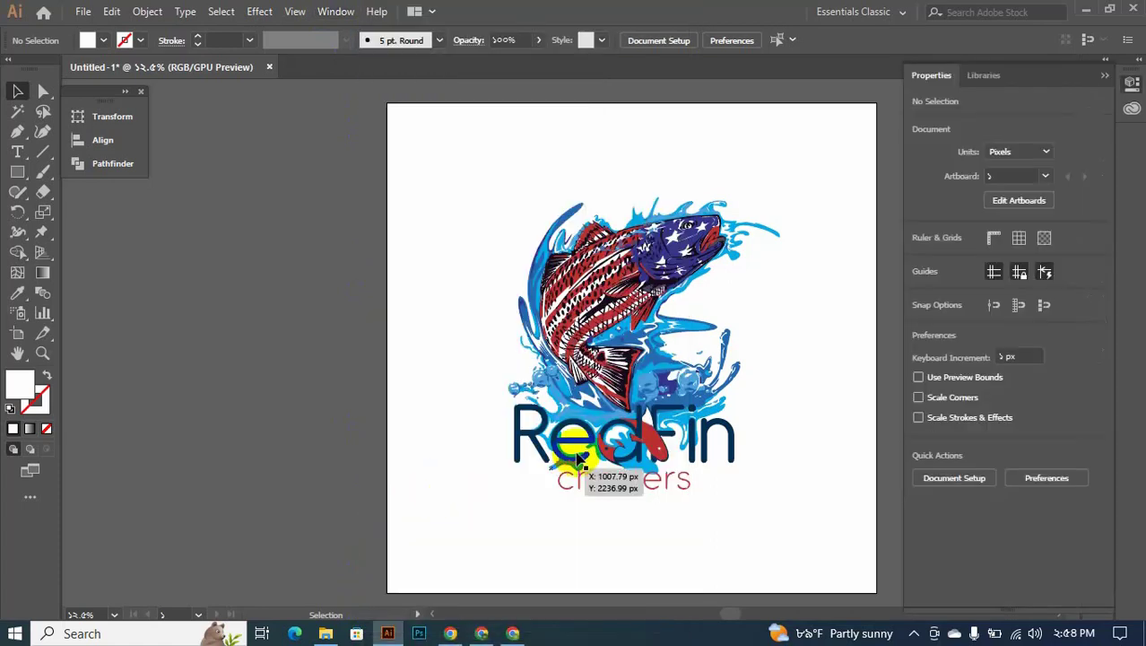
# - Set the artboard width and height to 1200 px using the Artboard tool
pyautogui.click(19, 338)
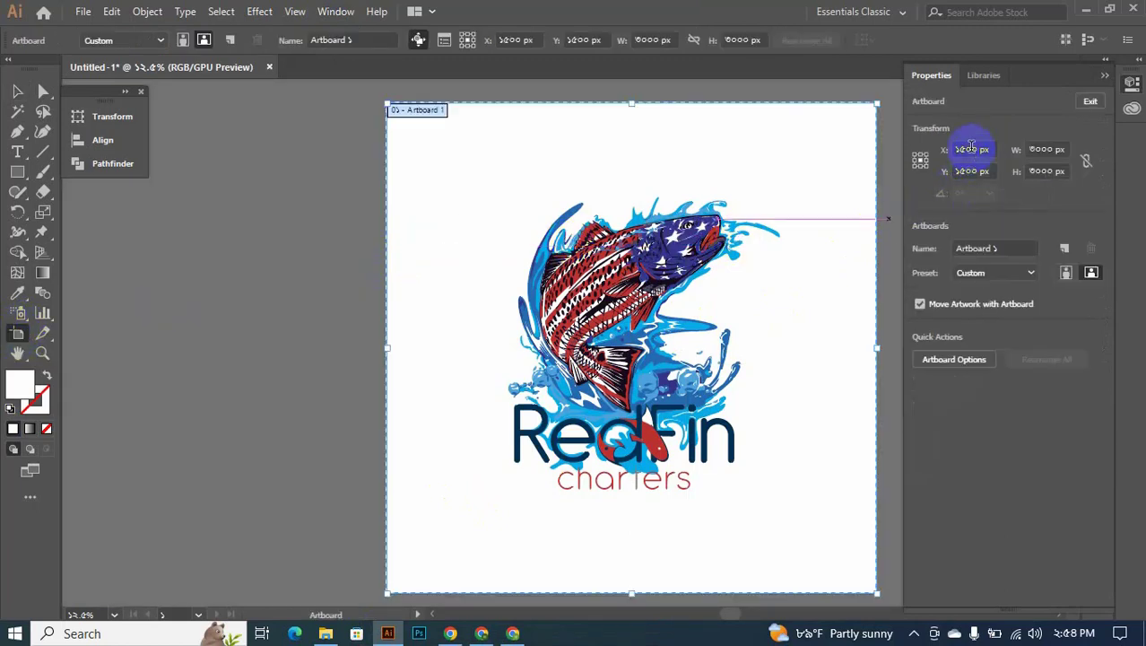
pyautogui.click(1039, 149)
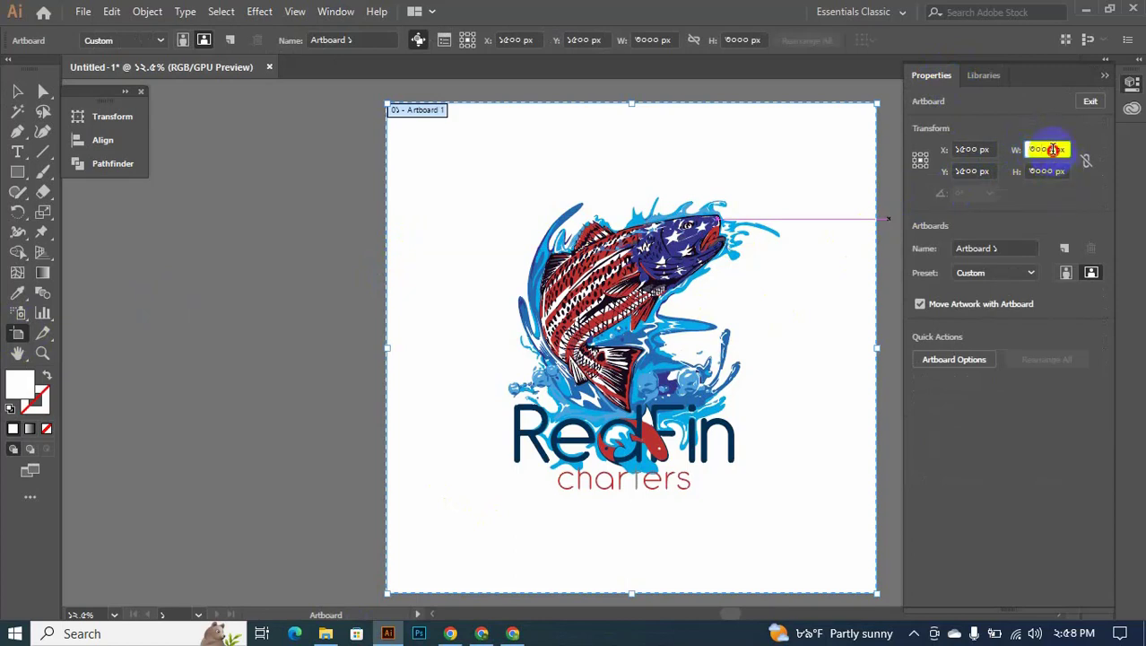
pyautogui.click(1049, 170)
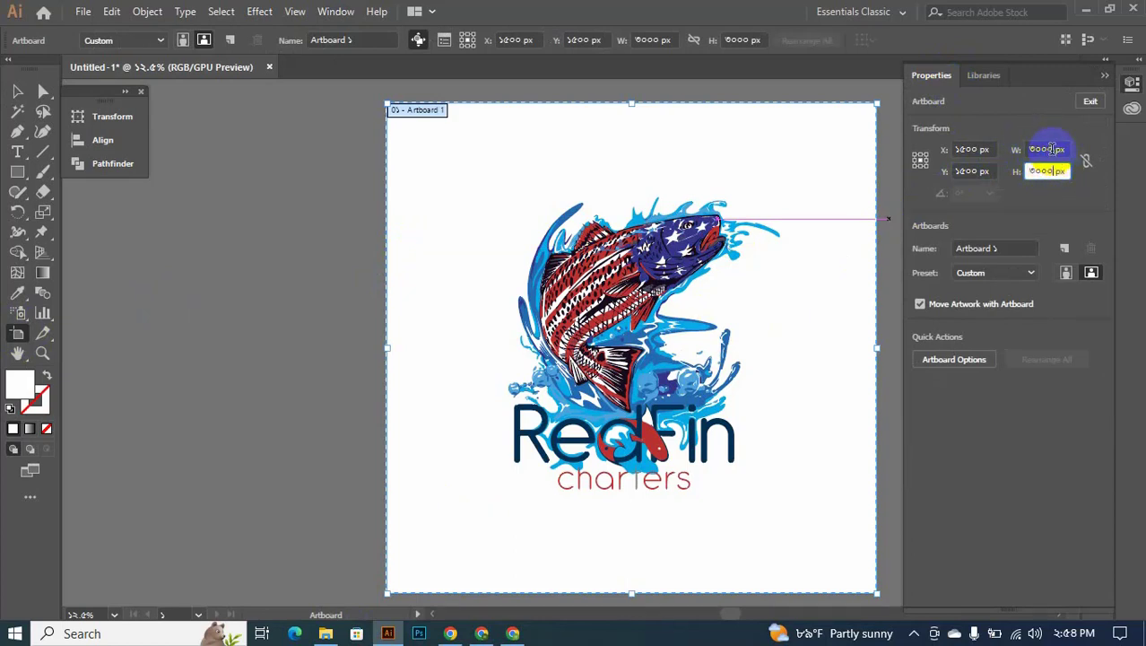
pyautogui.click(1053, 149)
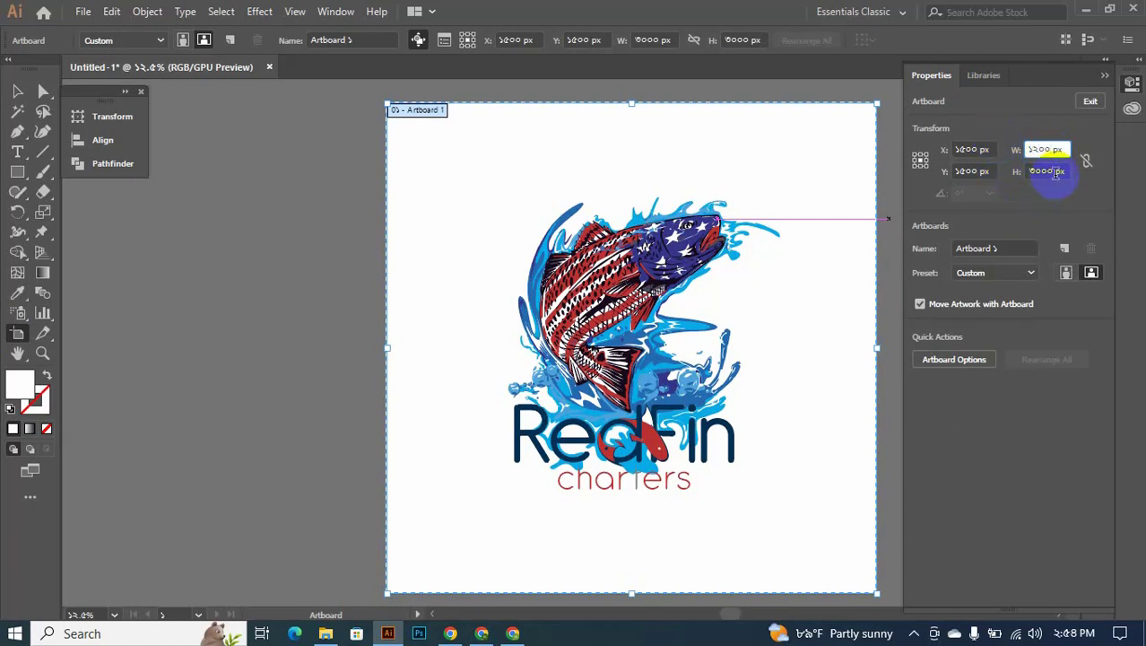
pyautogui.click(1033, 173)
pyautogui.write('১২০০')
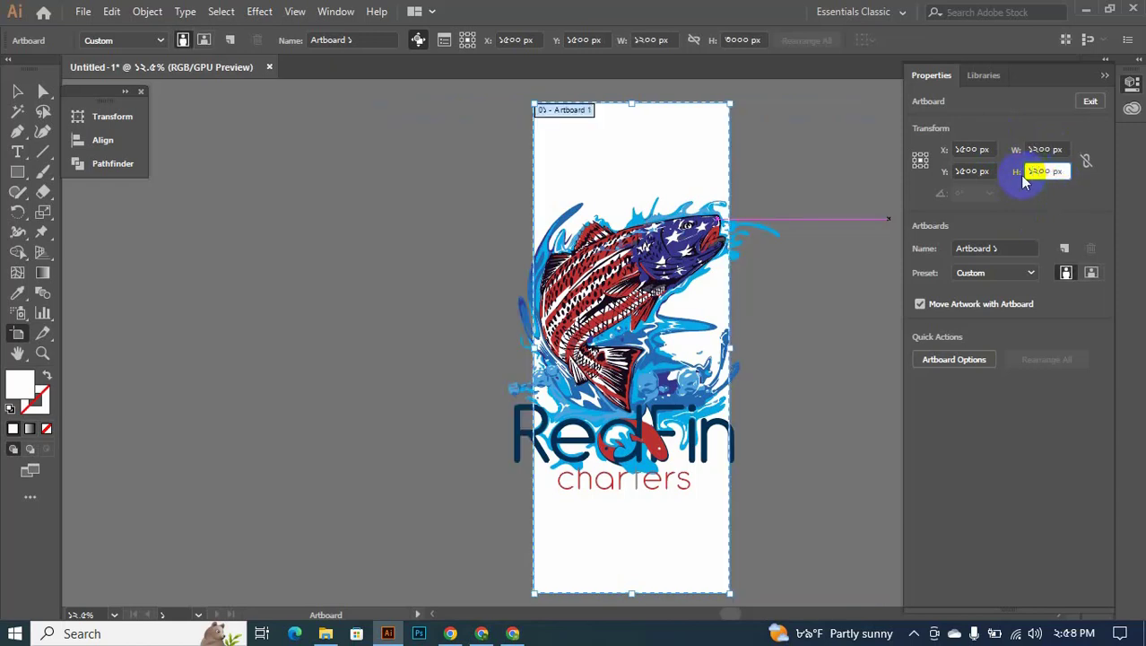
pyautogui.press('Return')
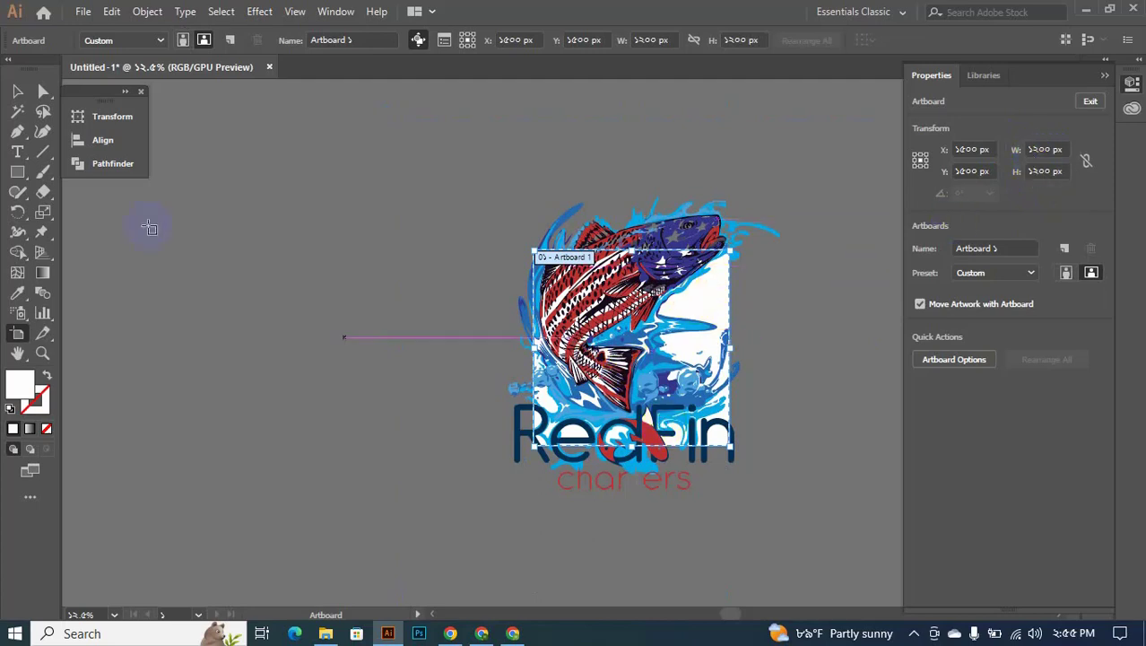
pyautogui.click(20, 92)
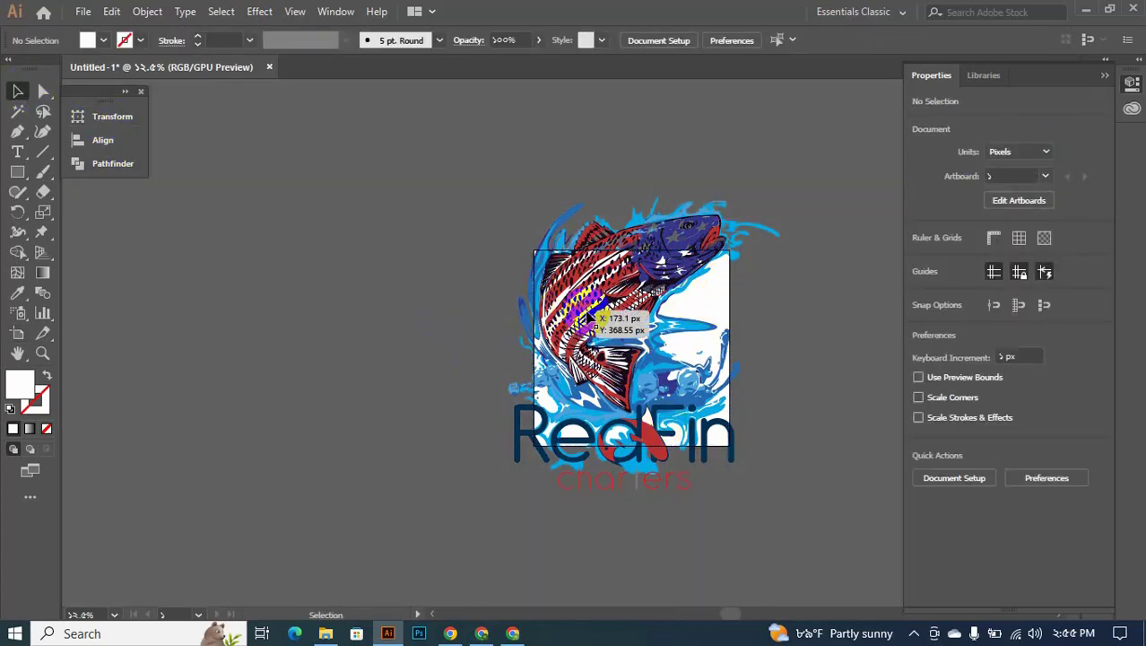
# - Shift-scale the RedFin fish artwork down so it fits inside the artboard
pyautogui.click(592, 319)
pyautogui.moveTo(592, 318); pyautogui.dragTo(540, 256)
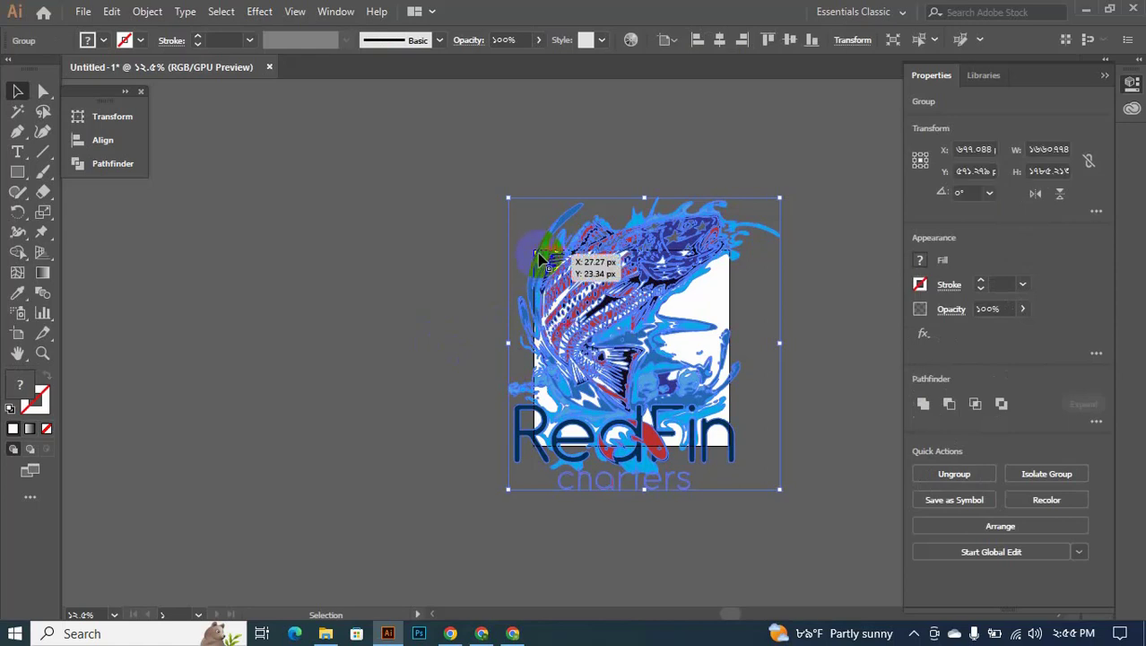
pyautogui.moveTo(539, 255)
pyautogui.mouseDown()
pyautogui.moveTo(526, 202)
pyautogui.moveTo(660, 381)
pyautogui.moveTo(679, 435)
pyautogui.moveTo(617, 348)
pyautogui.mouseUp()
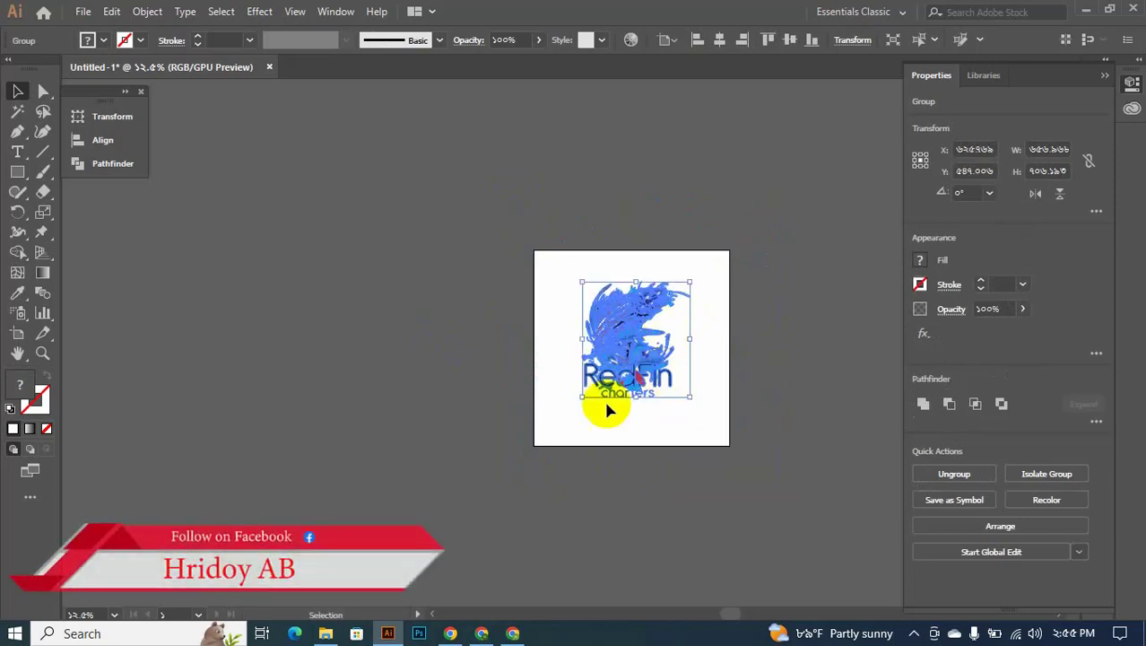
# - Fit the artboard in view and centre the artwork horizontally and vertically
pyautogui.click(1104, 79)
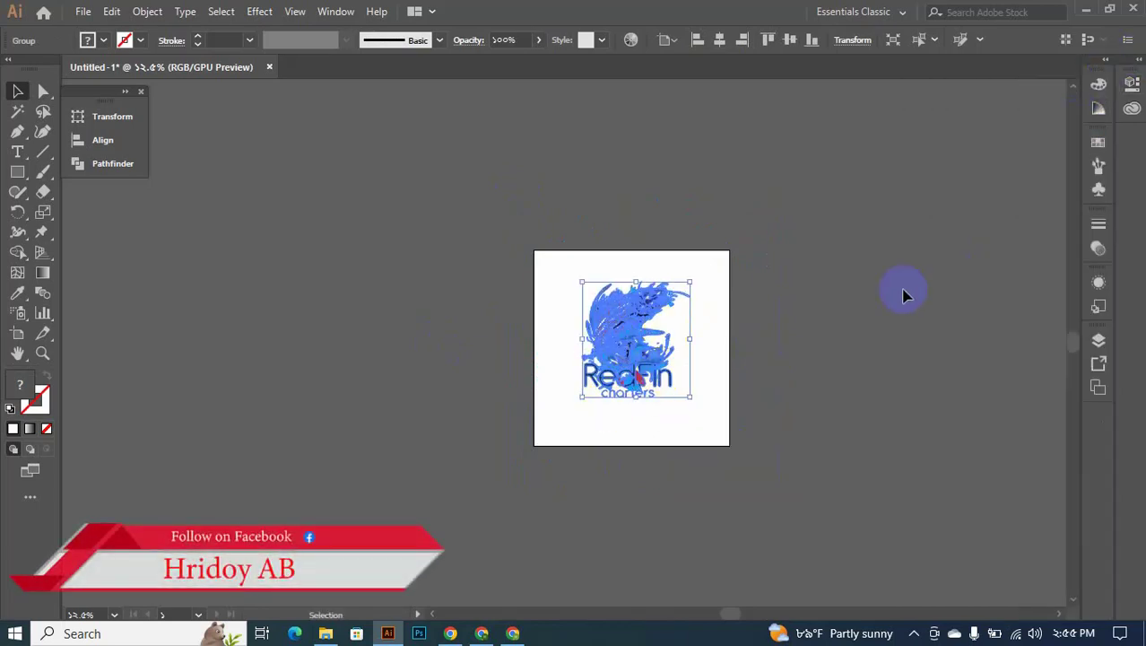
pyautogui.click(890, 311)
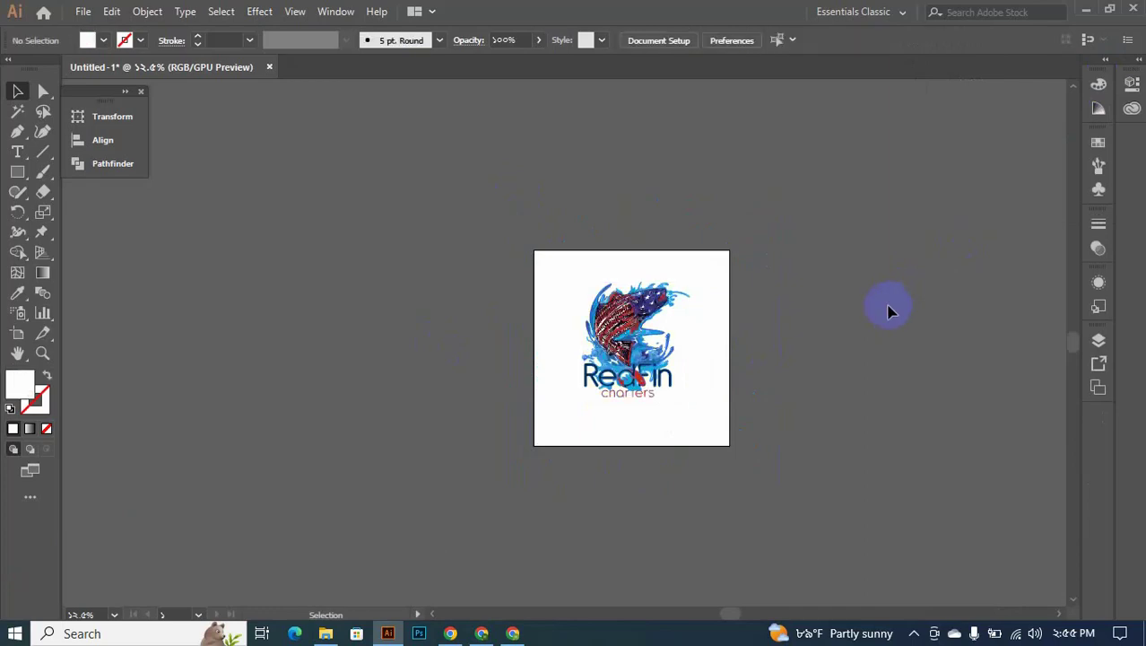
pyautogui.hotkey('ctrl', '0')
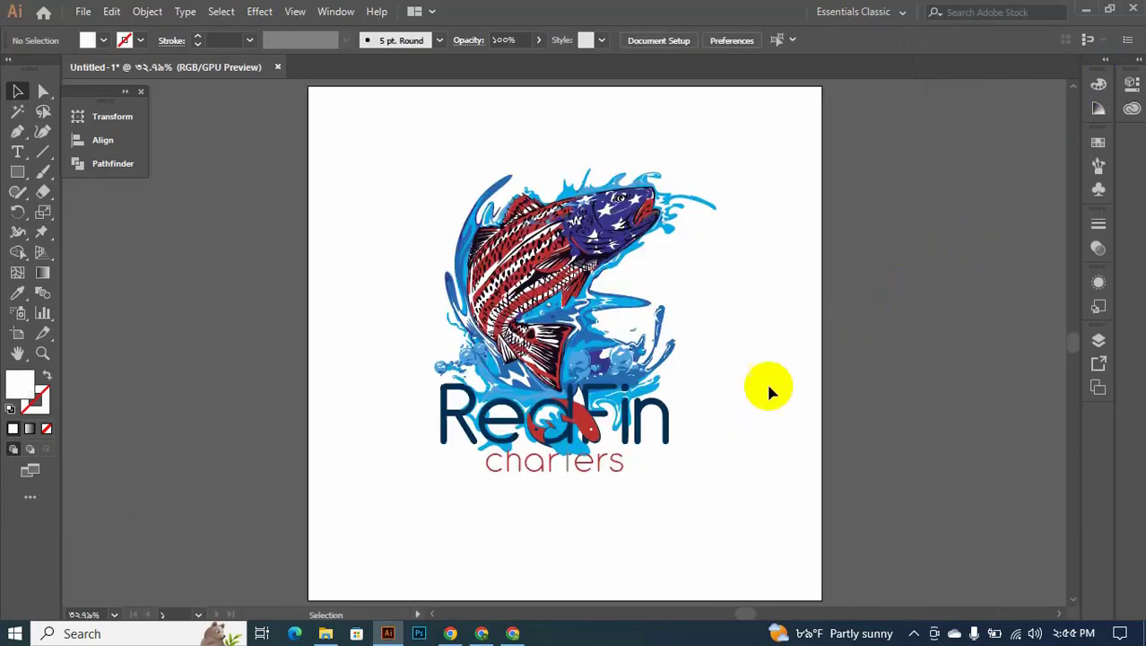
pyautogui.click(578, 328)
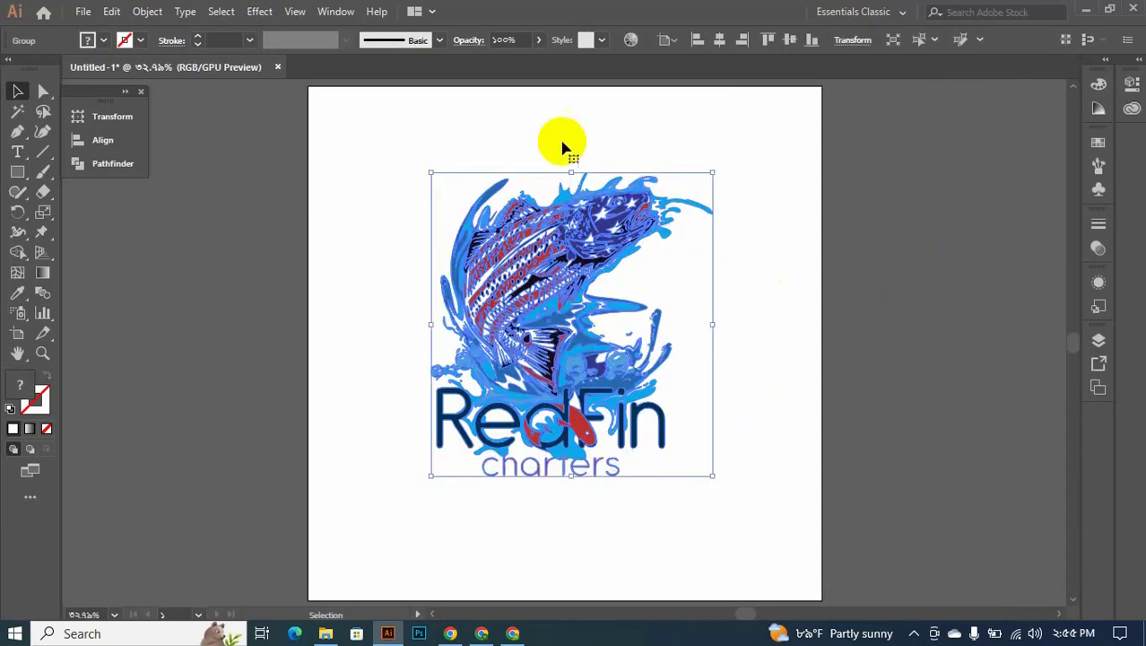
pyautogui.click(722, 39)
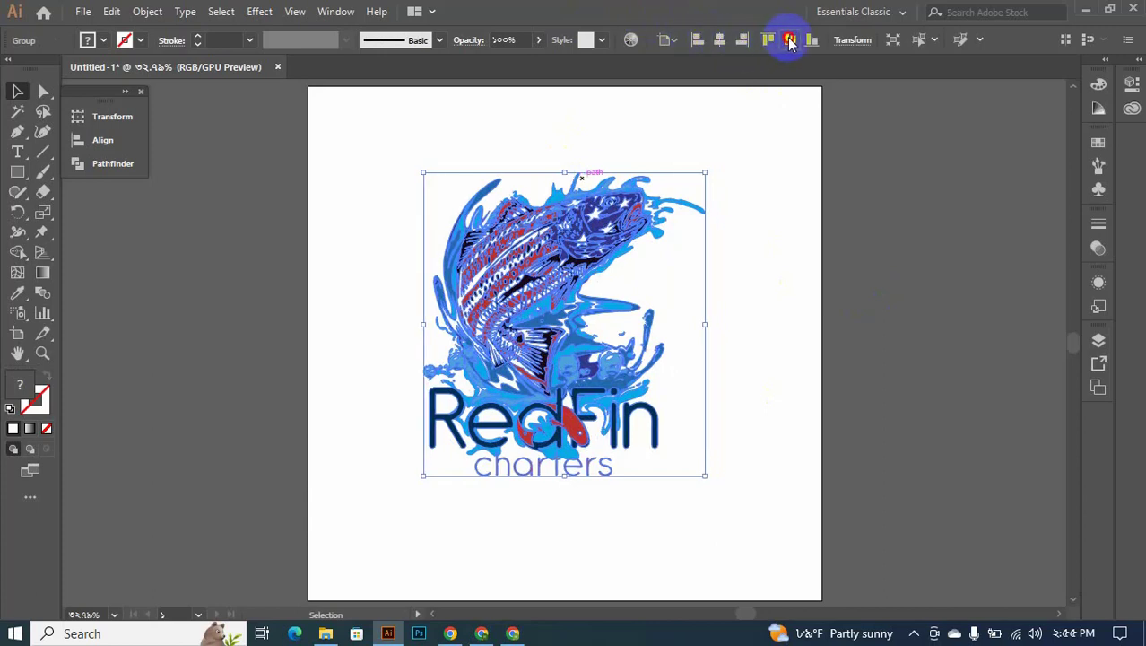
pyautogui.click(790, 40)
pyautogui.click(760, 231)
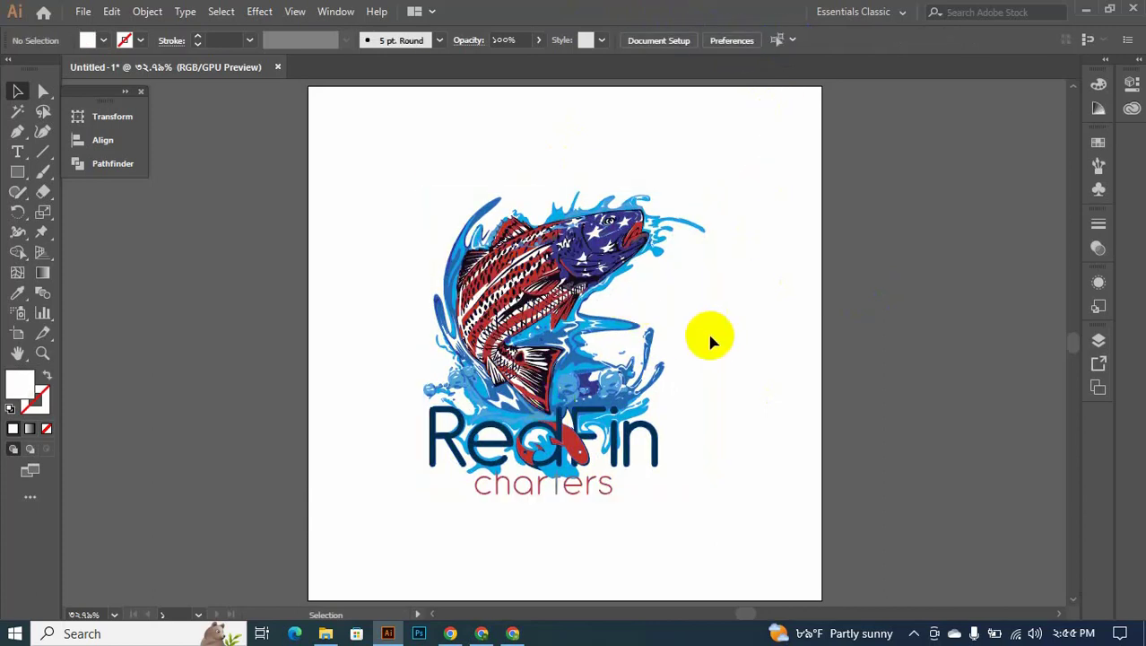
pyautogui.click(512, 633)
# - Review Pngtree's resolution and PSD/AI/EPS source-format upload requirements
pyautogui.click(287, 10)
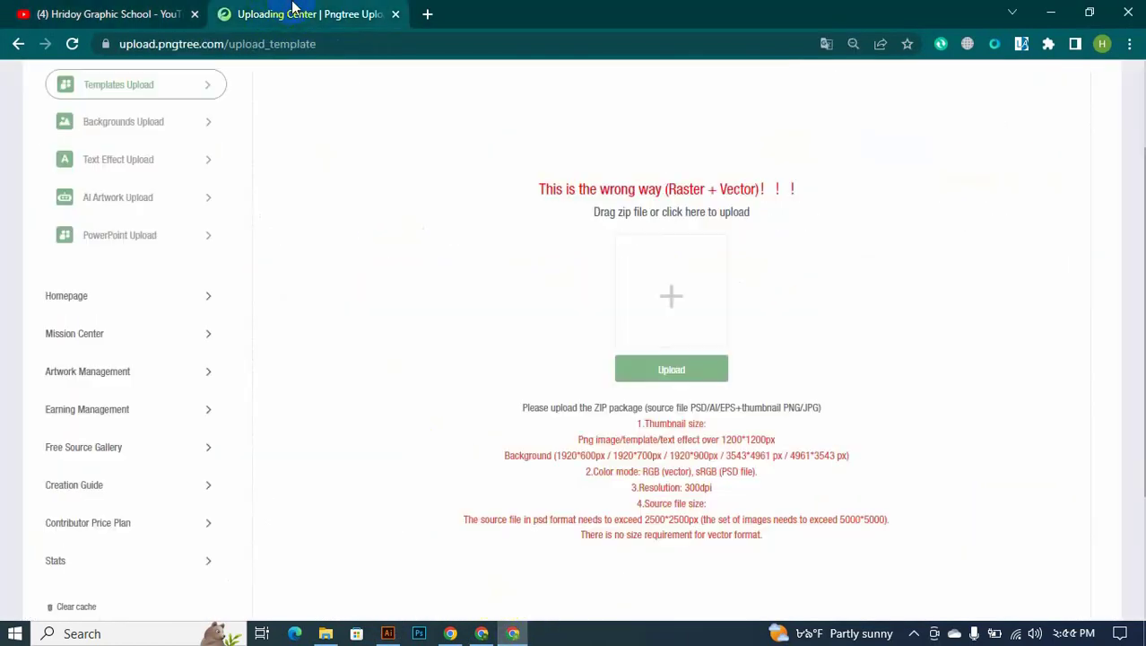
pyautogui.moveTo(650, 488); pyautogui.dragTo(672, 492)
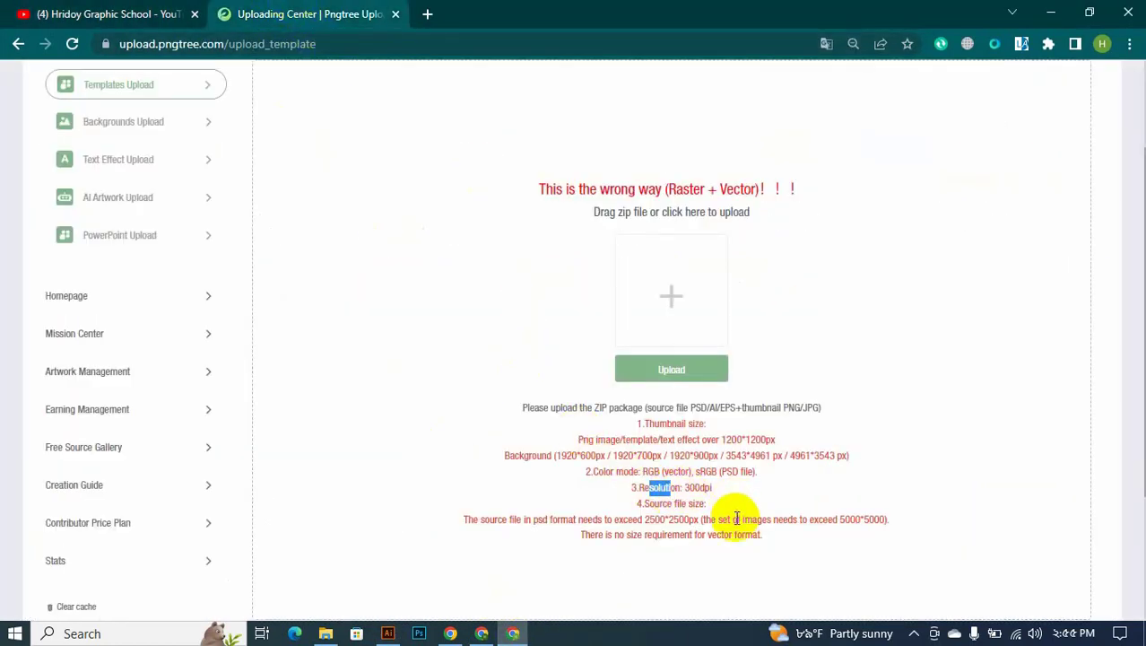
pyautogui.click(695, 499)
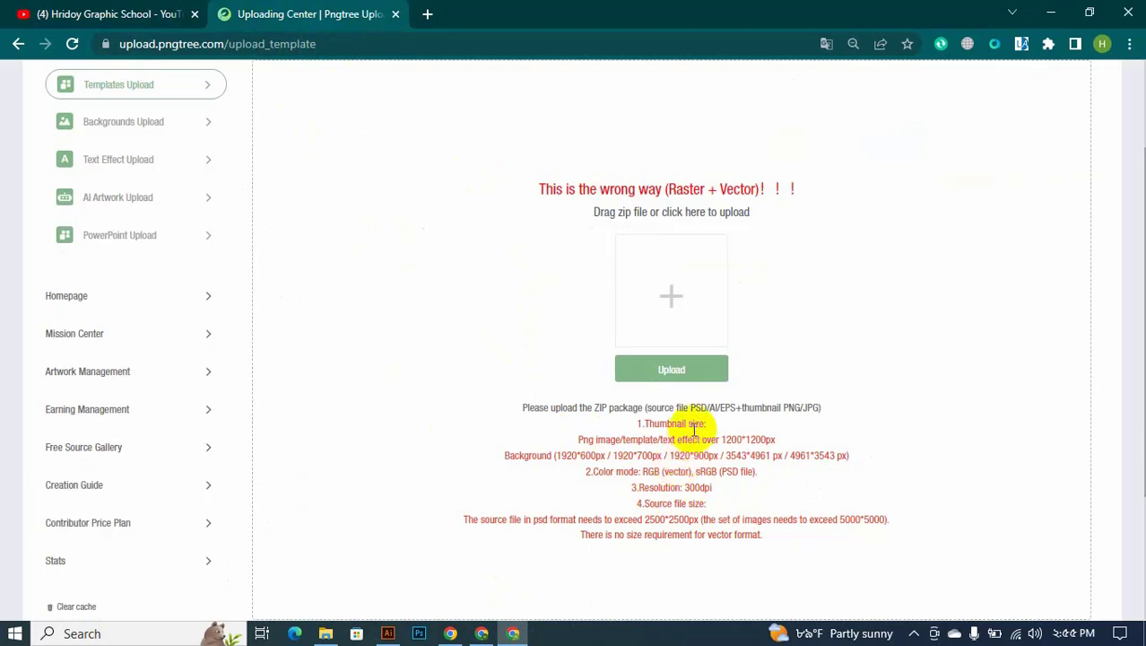
pyautogui.moveTo(689, 407); pyautogui.dragTo(738, 408)
pyautogui.click(715, 406)
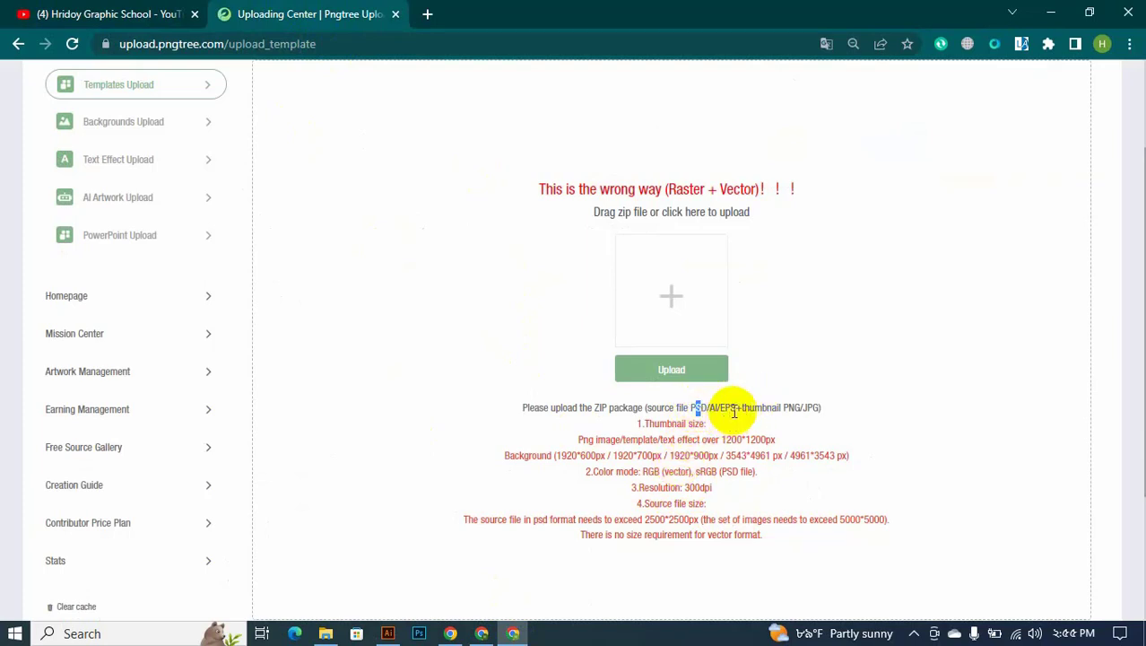
pyautogui.moveTo(734, 410); pyautogui.dragTo(732, 409)
pyautogui.click(735, 405)
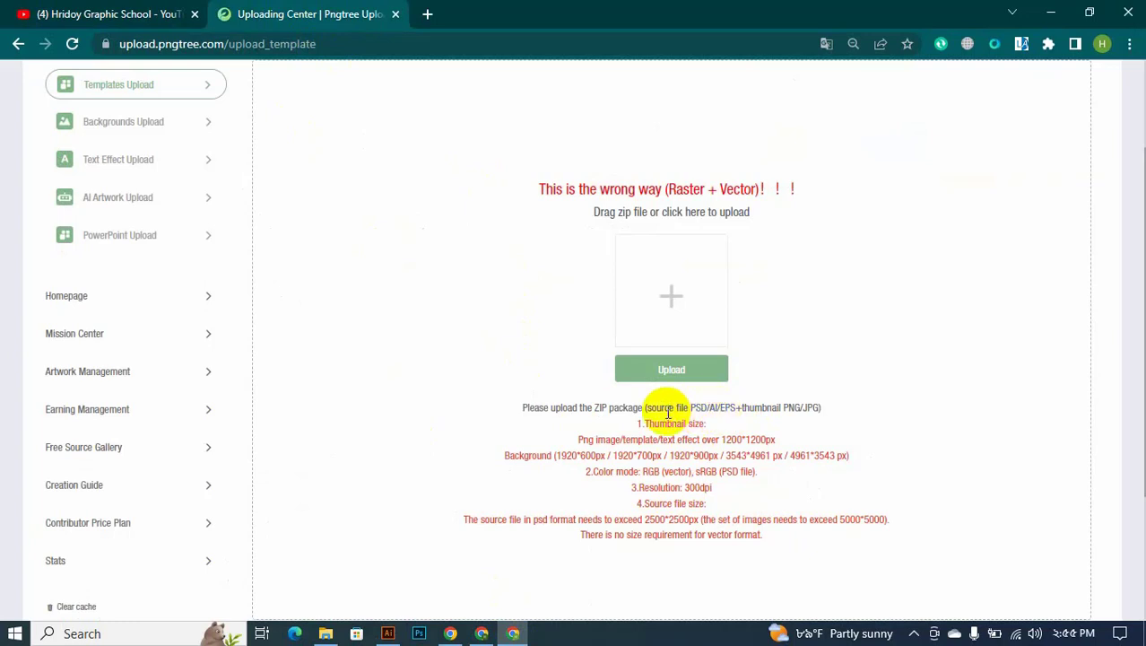
pyautogui.click(387, 633)
# - Save the design as Illustrator EPS 't shirt design.eps' in the t shirt folder
pyautogui.click(513, 350)
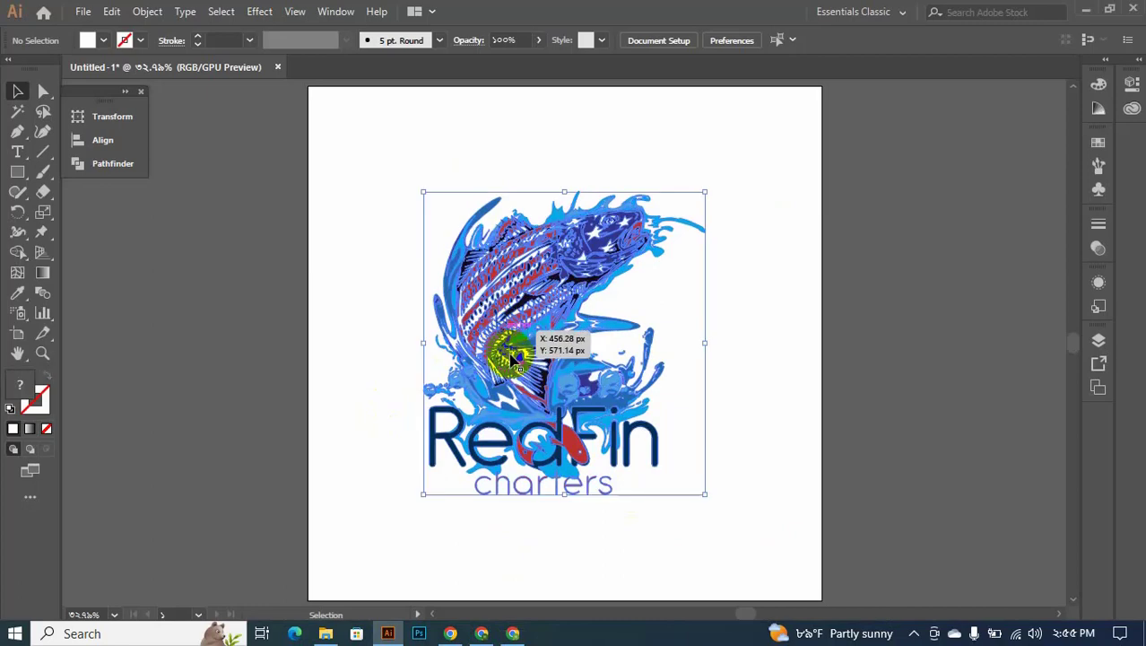
pyautogui.click(378, 350)
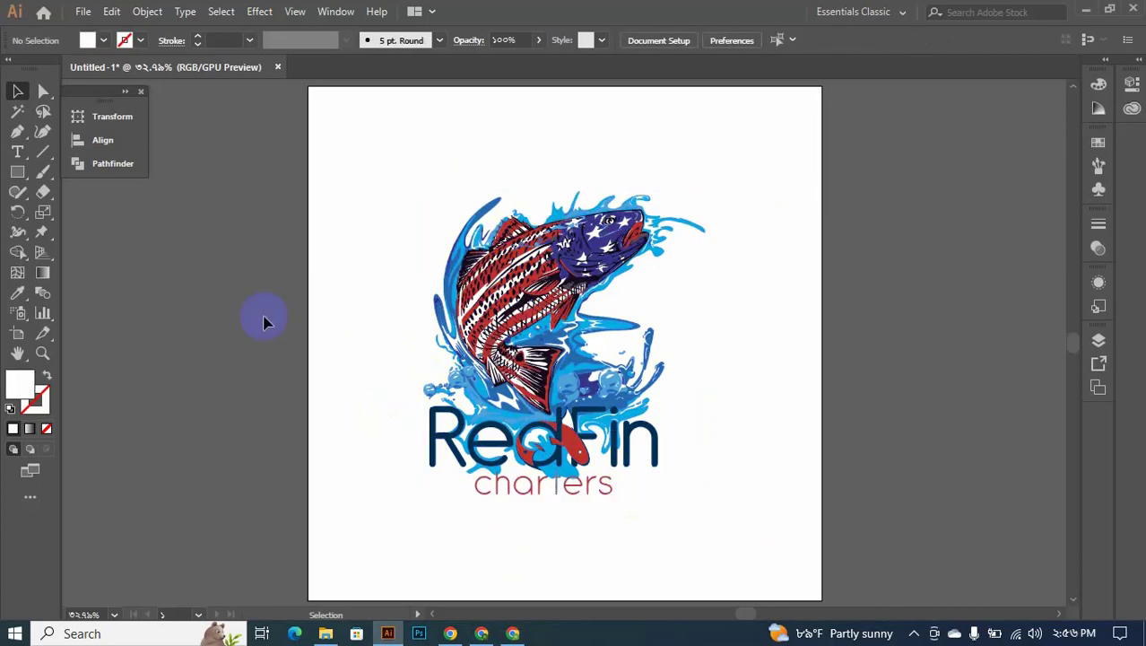
pyautogui.click(80, 10)
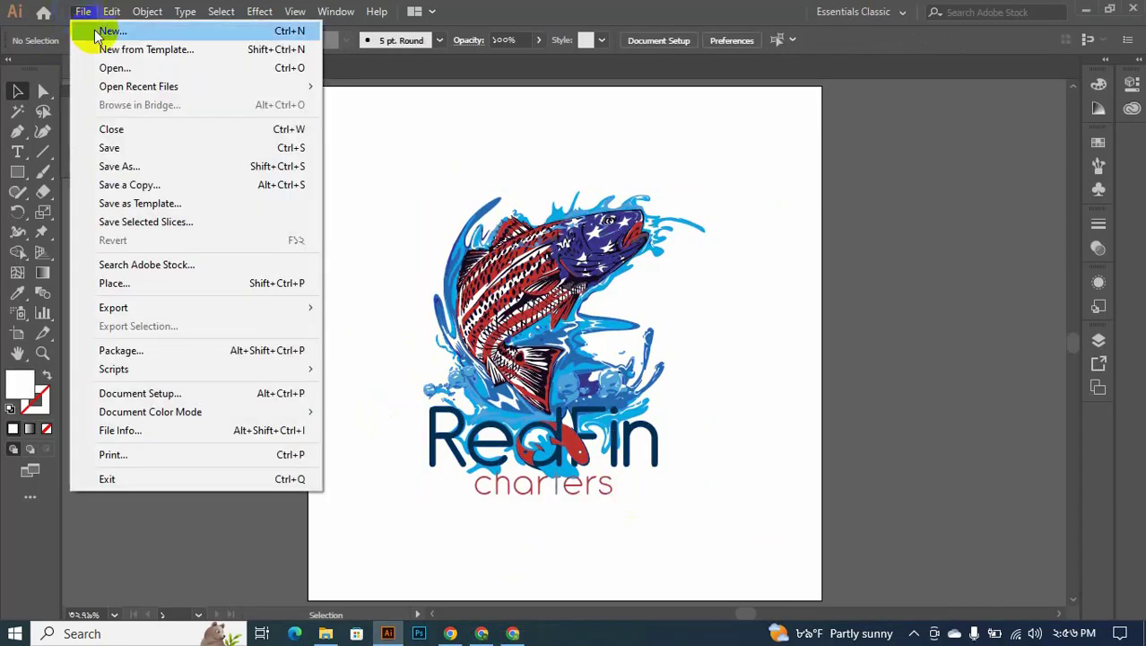
pyautogui.click(138, 169)
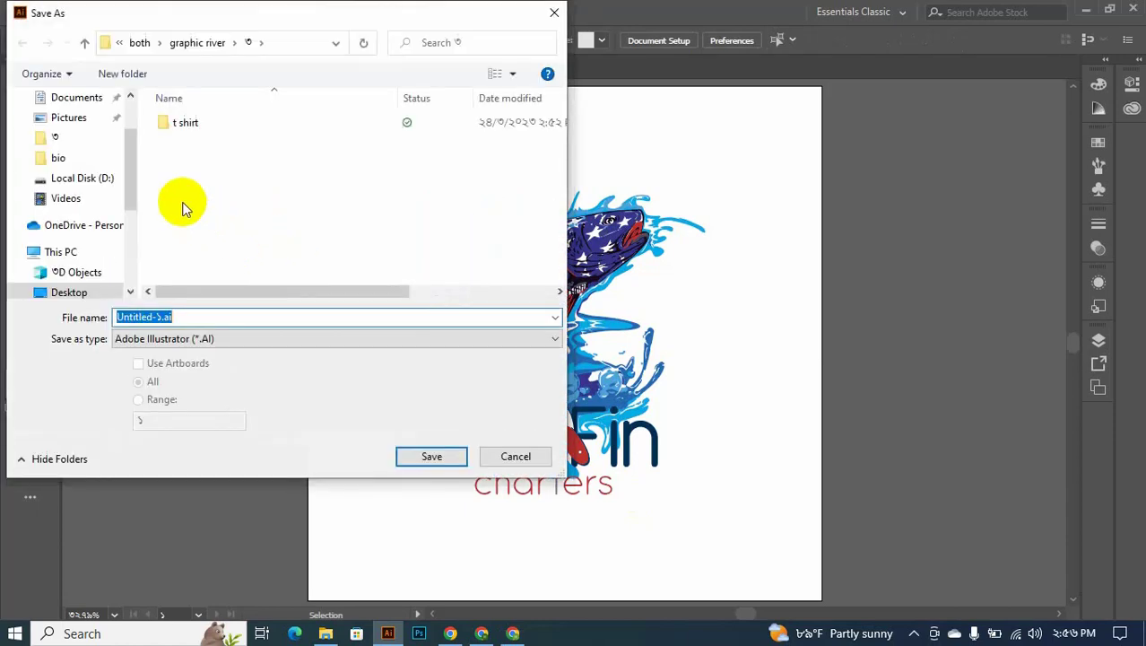
pyautogui.click(213, 128)
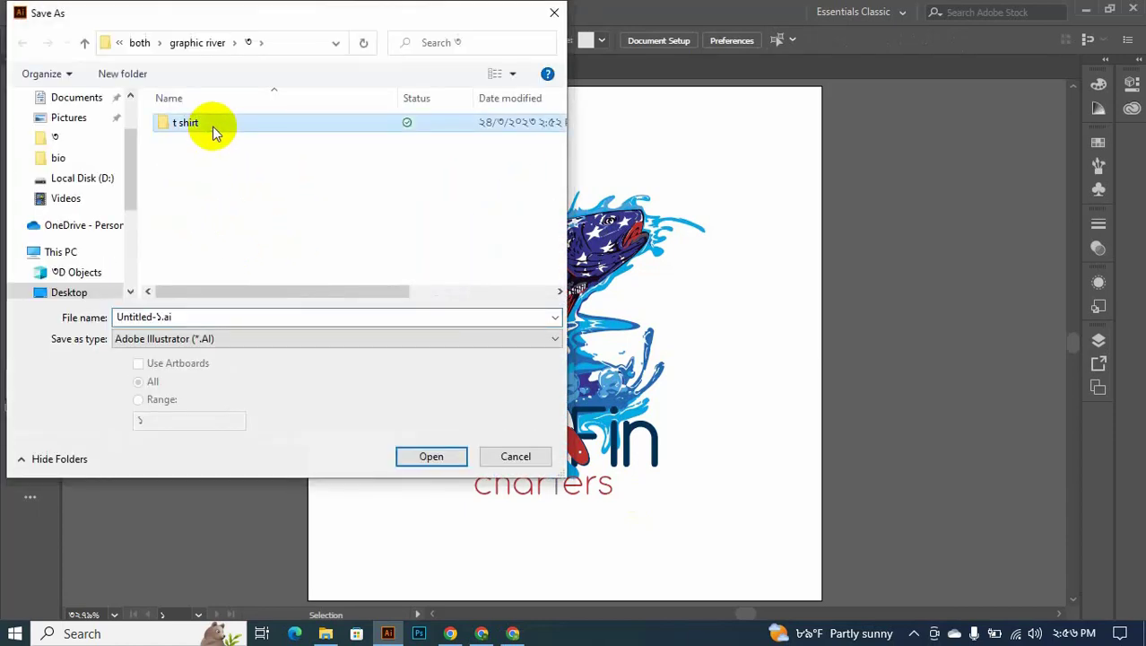
pyautogui.doubleClick(213, 126)
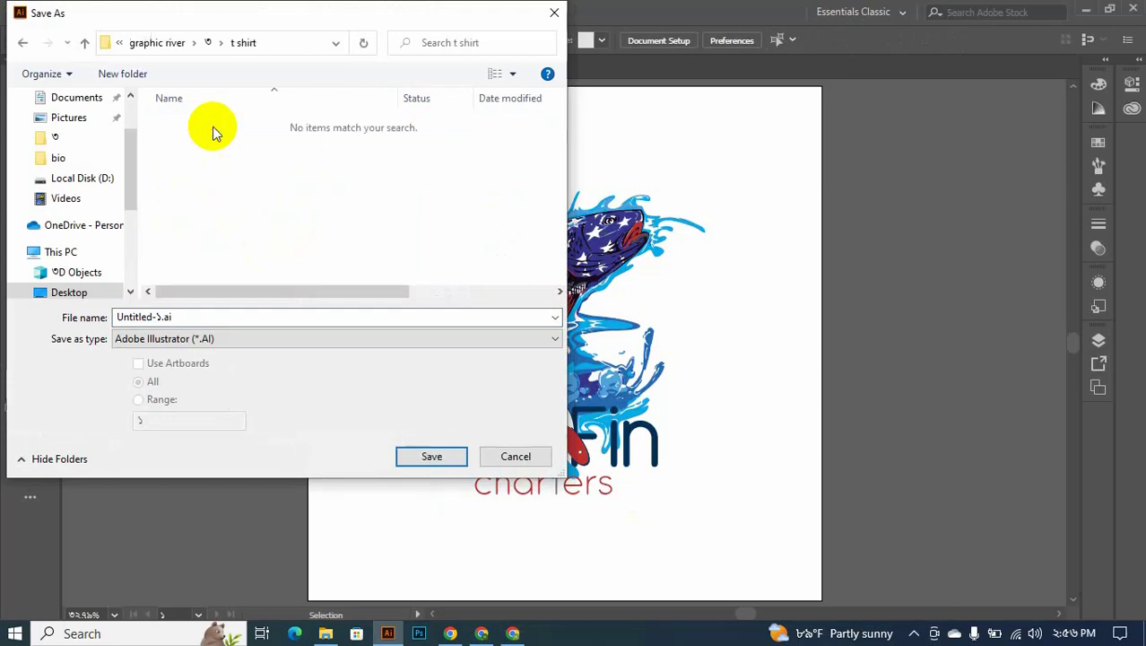
pyautogui.click(216, 319)
pyautogui.write('t shirt design')
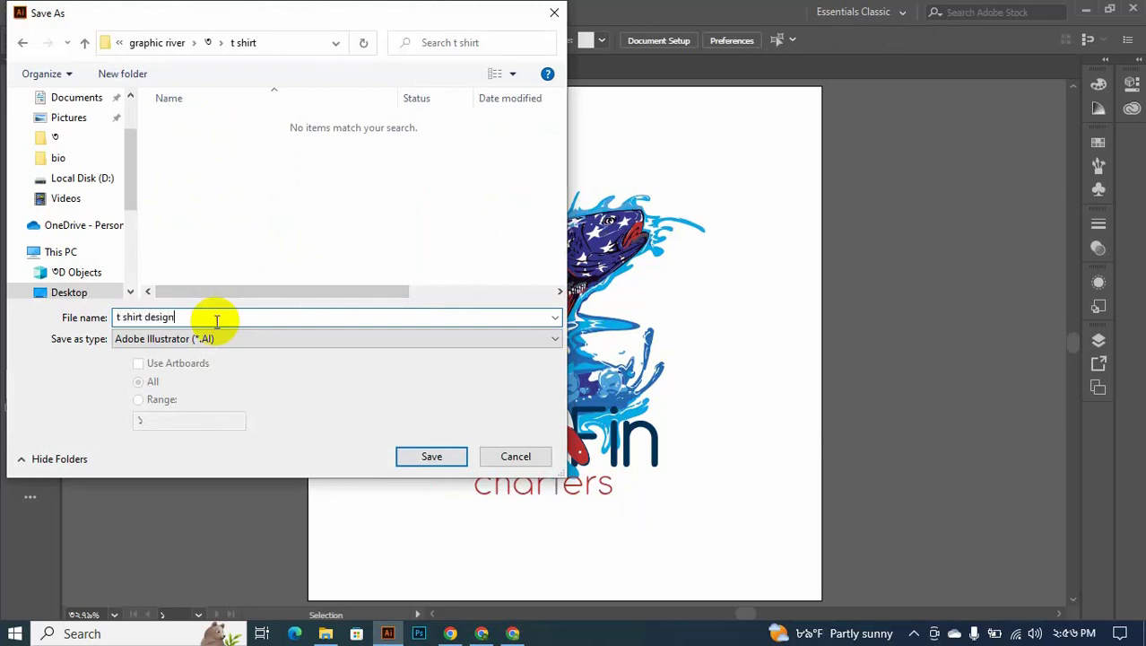
pyautogui.click(196, 340)
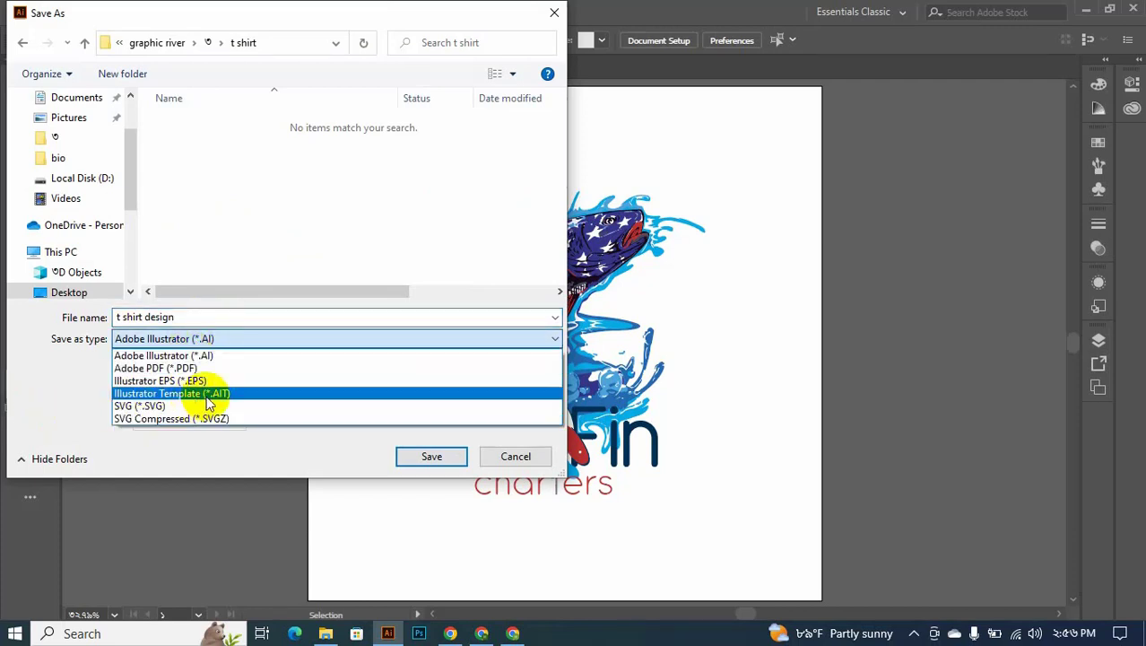
pyautogui.click(220, 381)
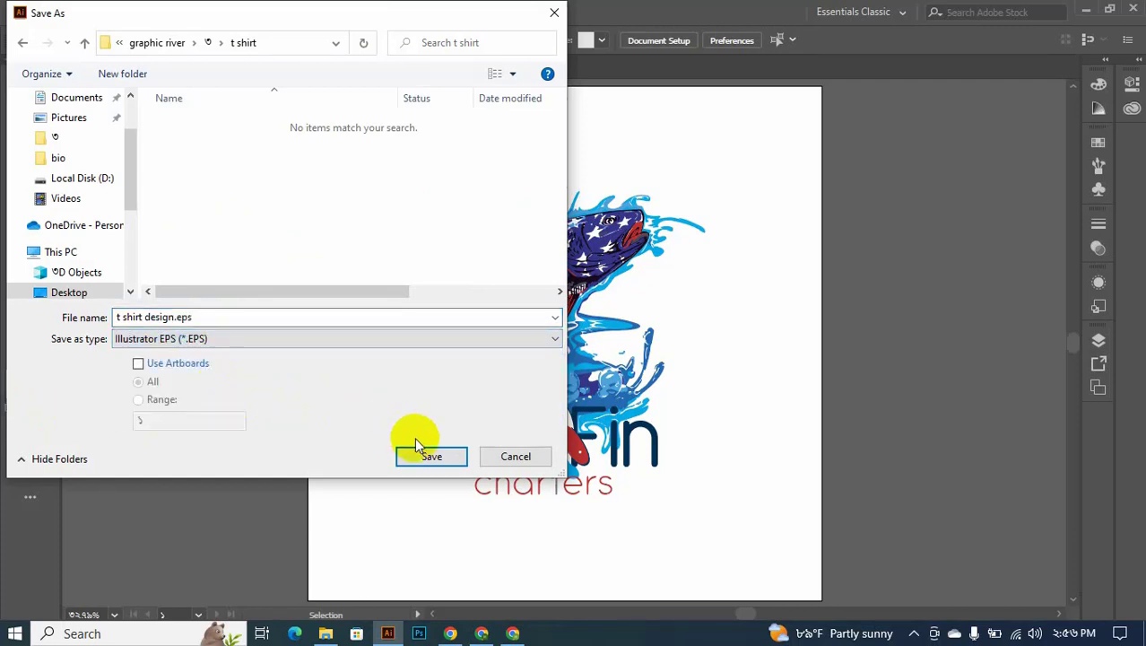
pyautogui.click(426, 460)
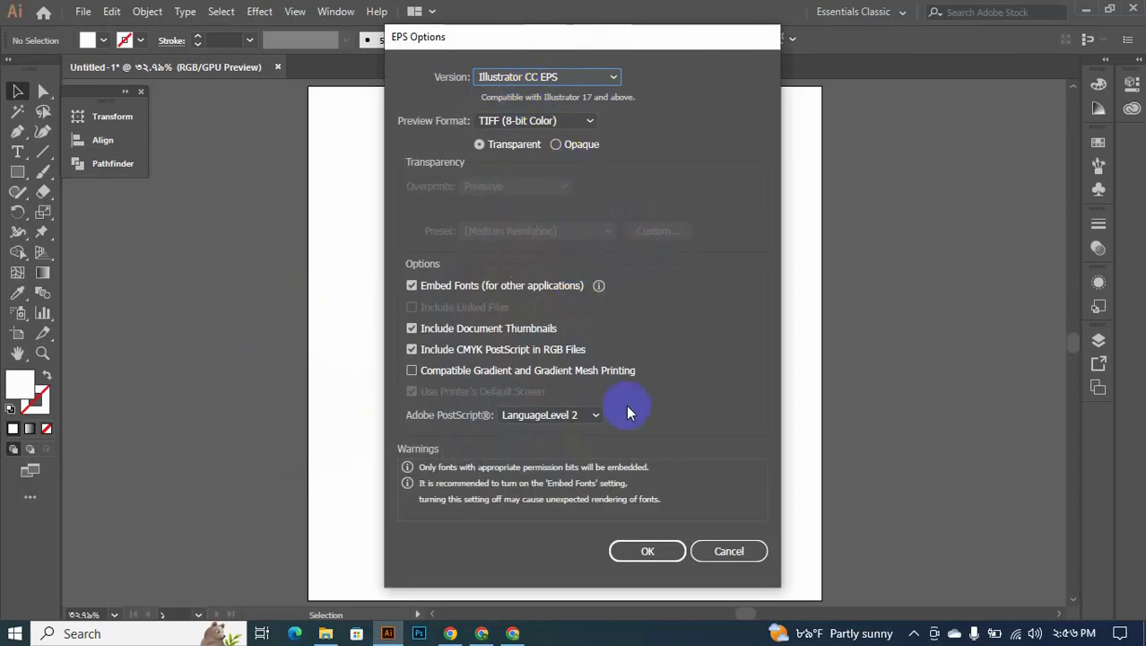
pyautogui.click(639, 549)
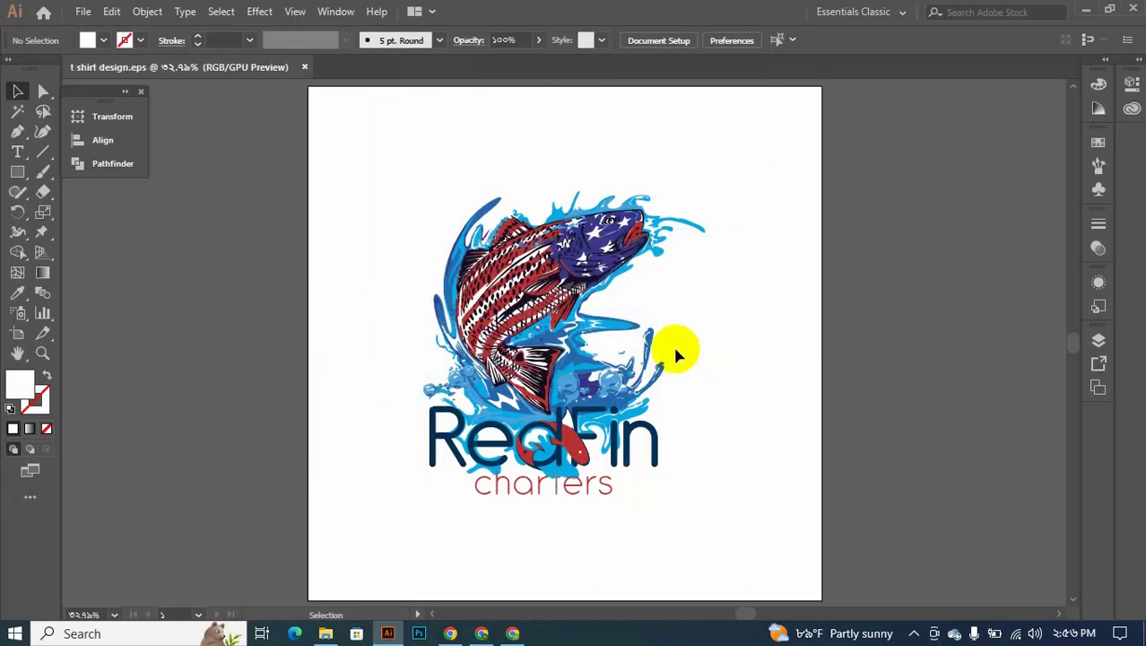
# - Export a transparent PNG-24 't-shirt-design.png' via Save for Web into the t shirt folder
pyautogui.click(82, 12)
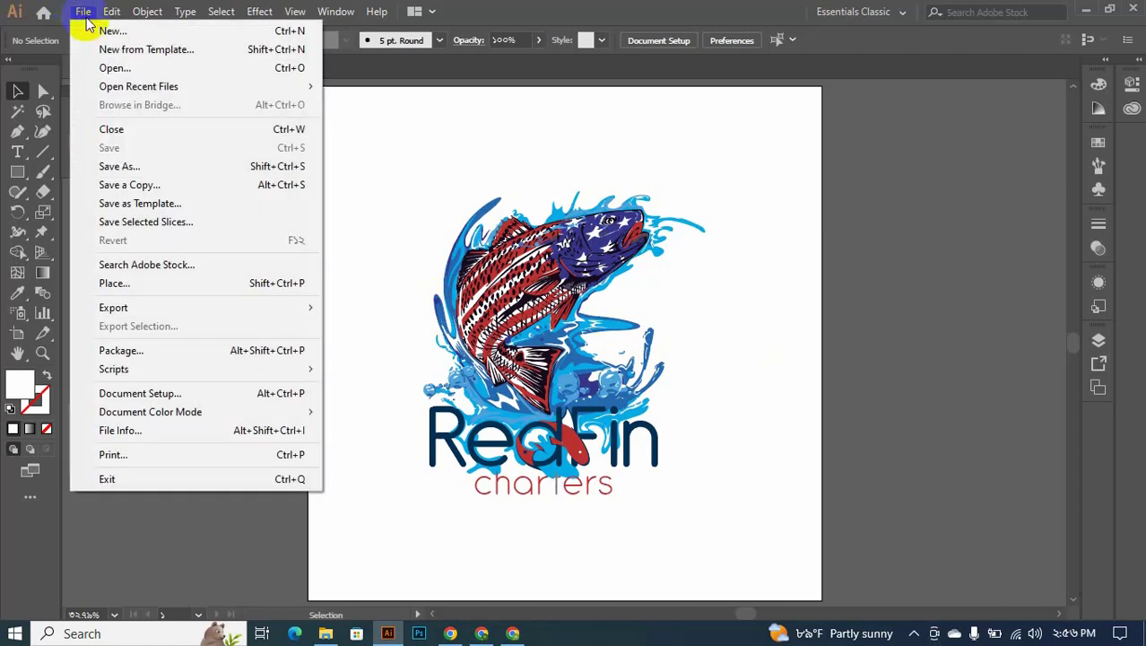
pyautogui.moveTo(113, 308)
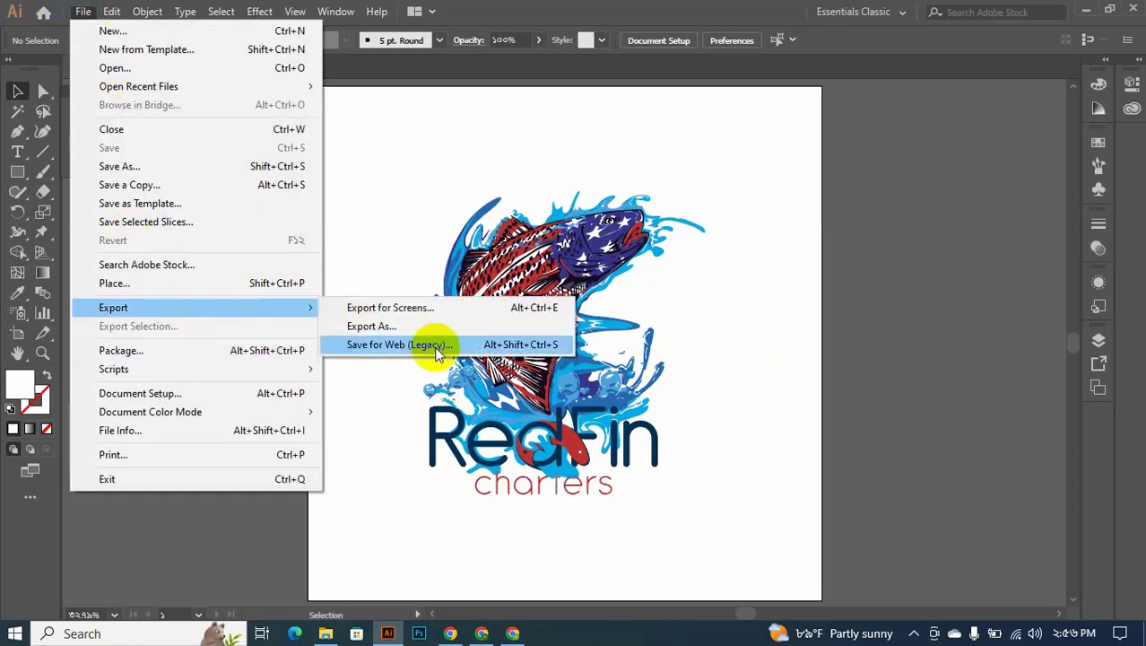
pyautogui.click(437, 351)
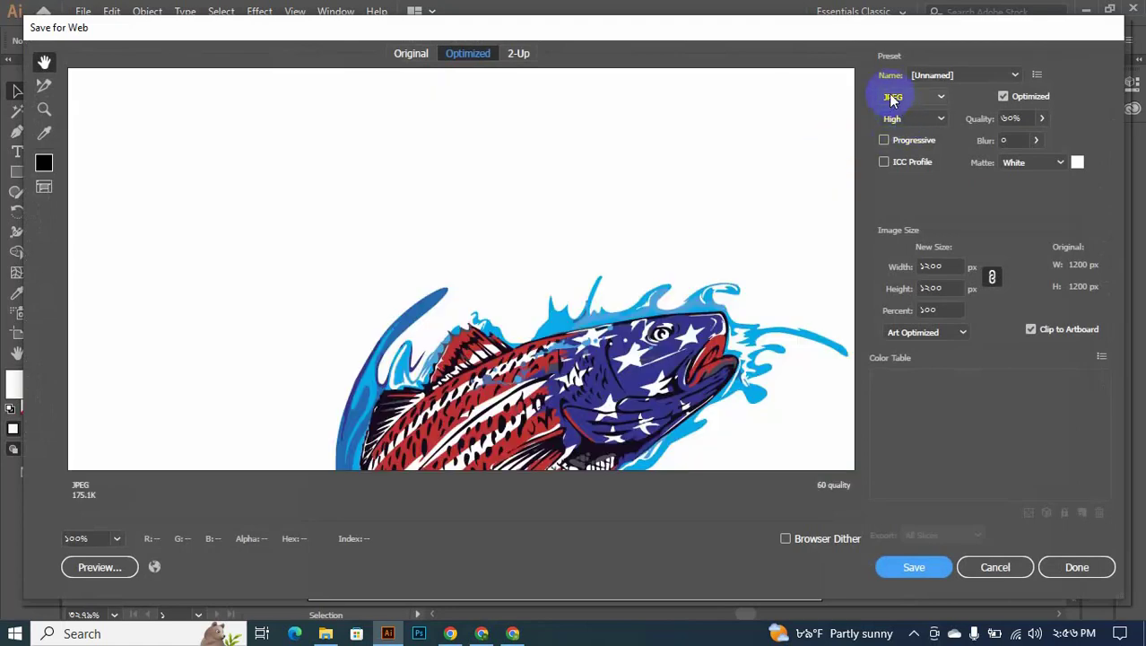
pyautogui.click(891, 96)
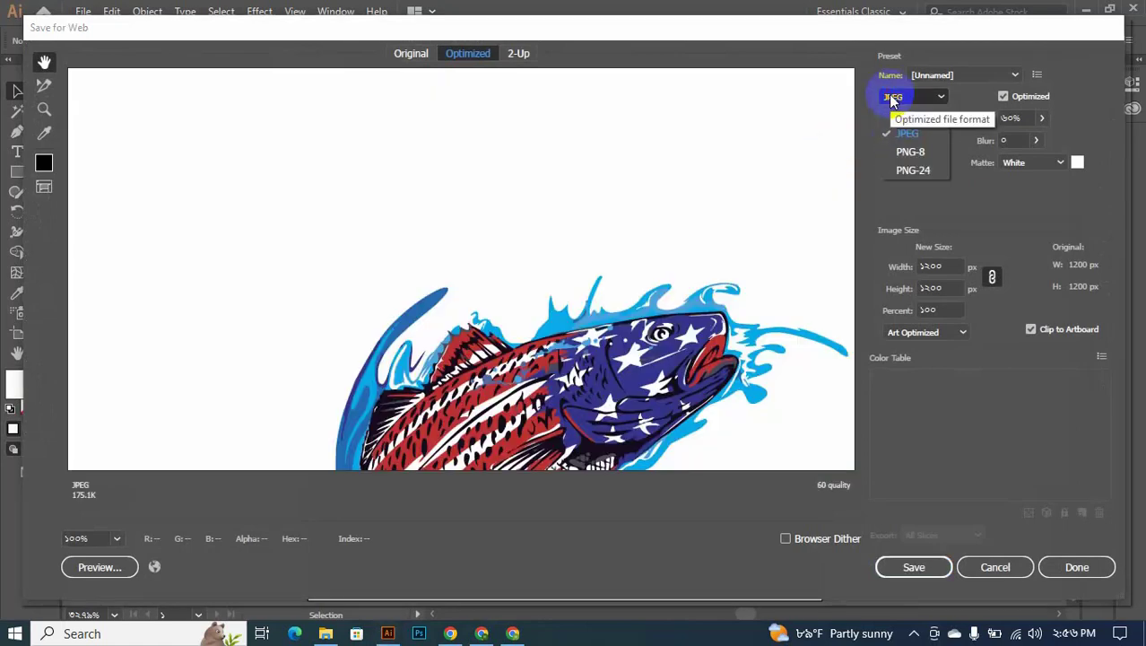
pyautogui.click(913, 170)
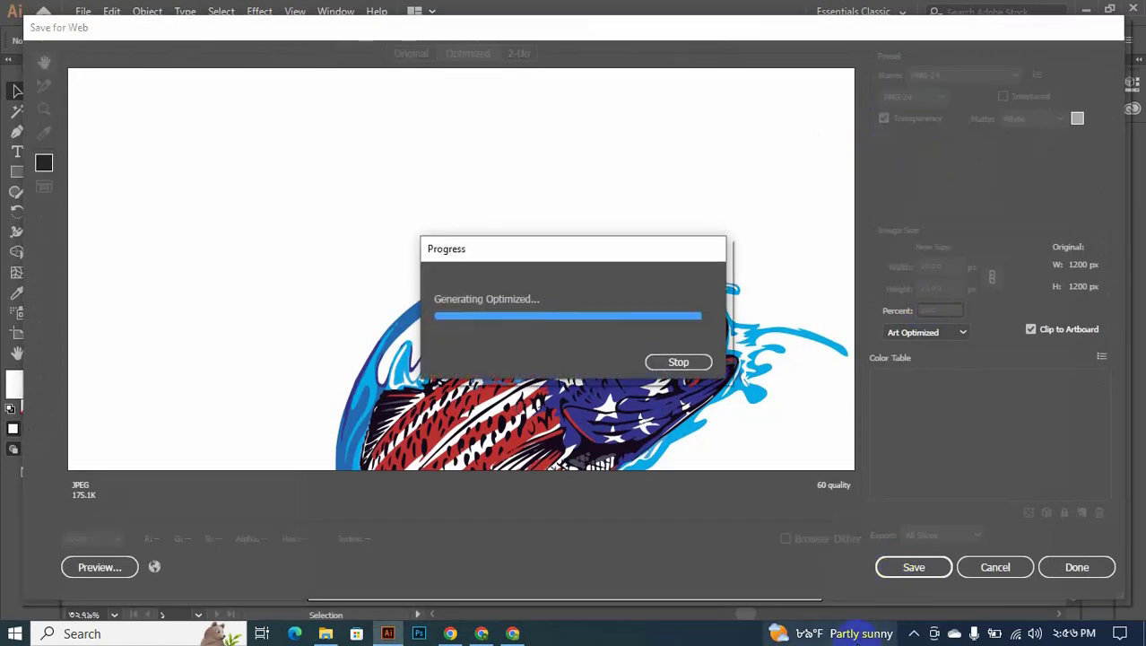
pyautogui.click(900, 570)
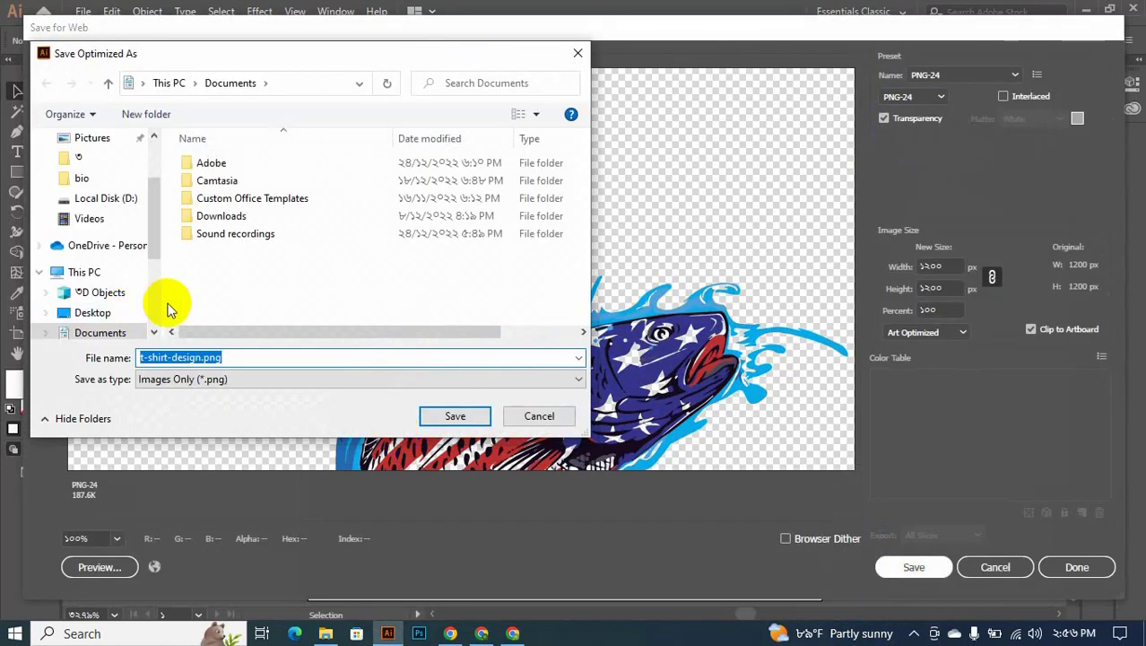
pyautogui.click(92, 157)
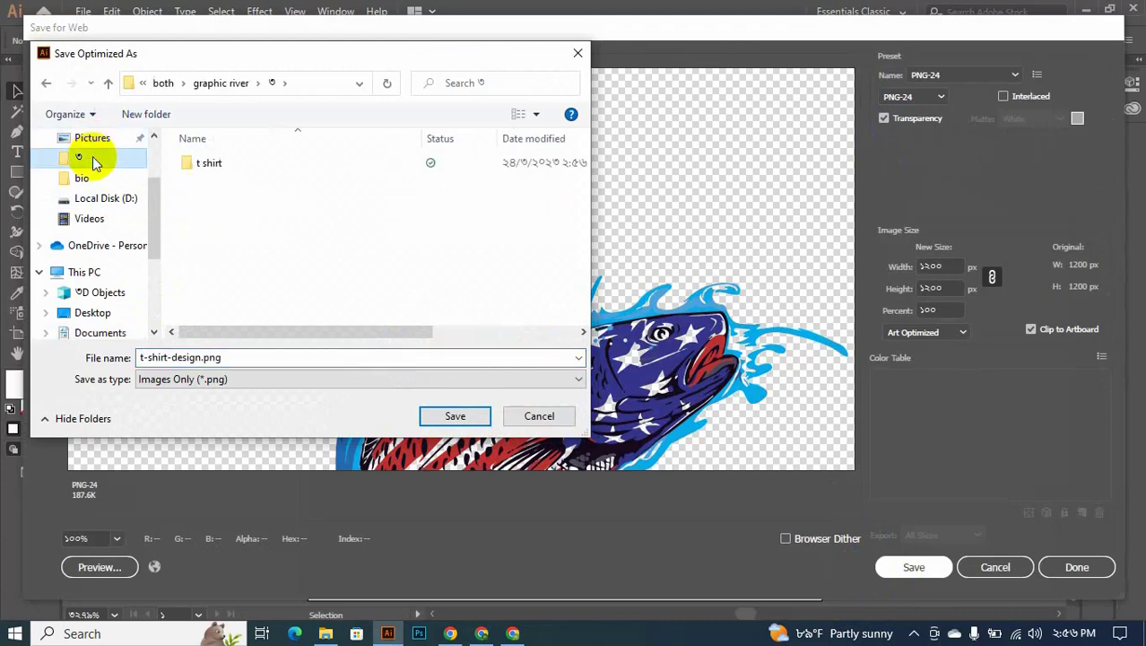
pyautogui.doubleClick(302, 158)
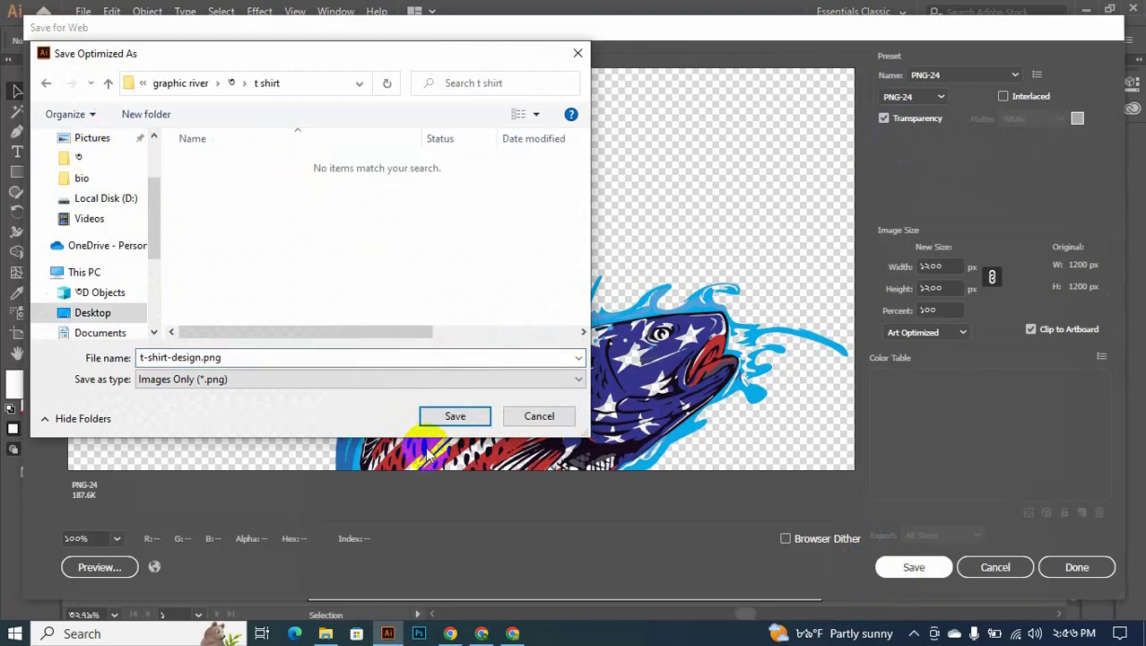
pyautogui.click(455, 415)
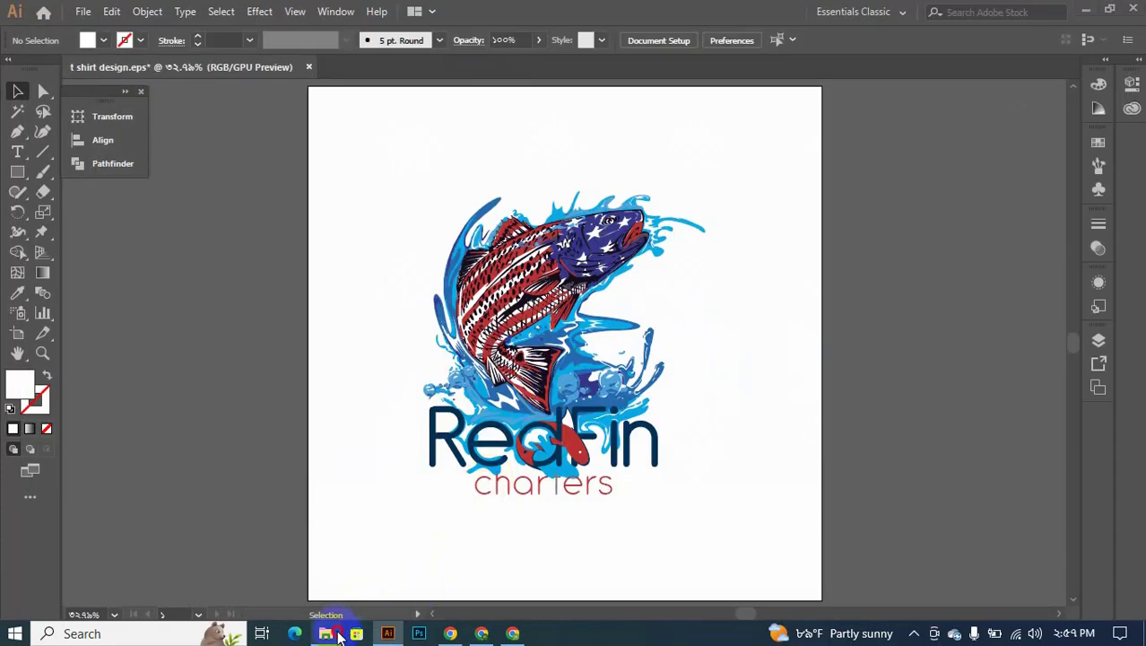
pyautogui.click(327, 627)
# - Compress the EPS and PNG in the t shirt folder into t-shirt-design.zip
pyautogui.click(171, 224)
pyautogui.doubleClick(170, 224)
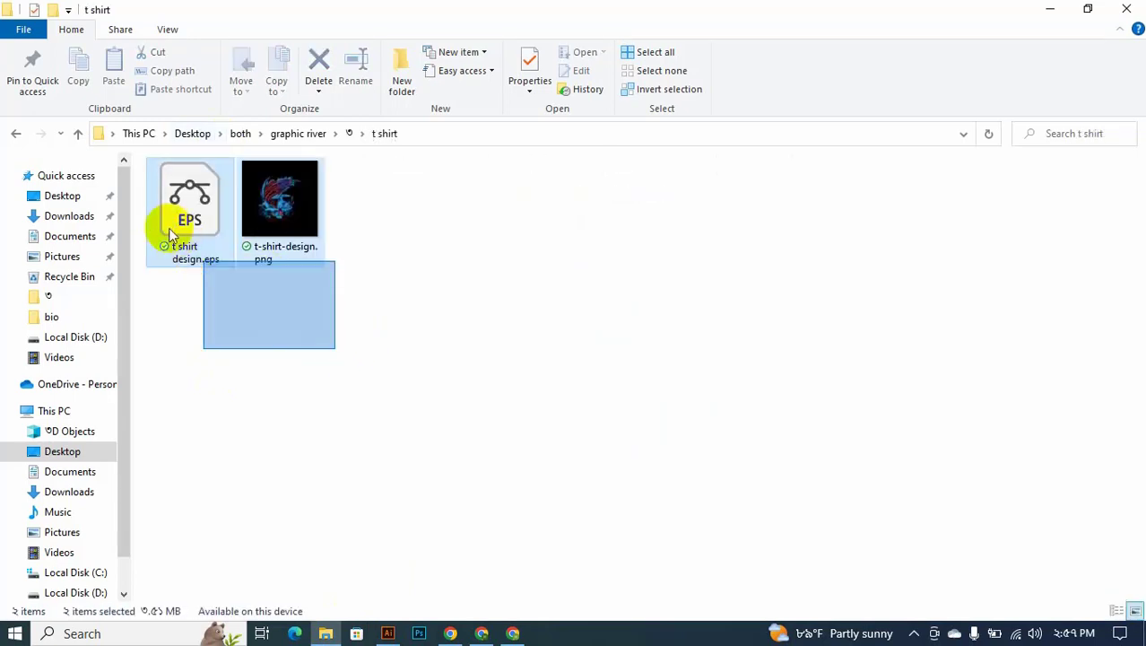
pyautogui.moveTo(271, 312); pyautogui.dragTo(265, 231)
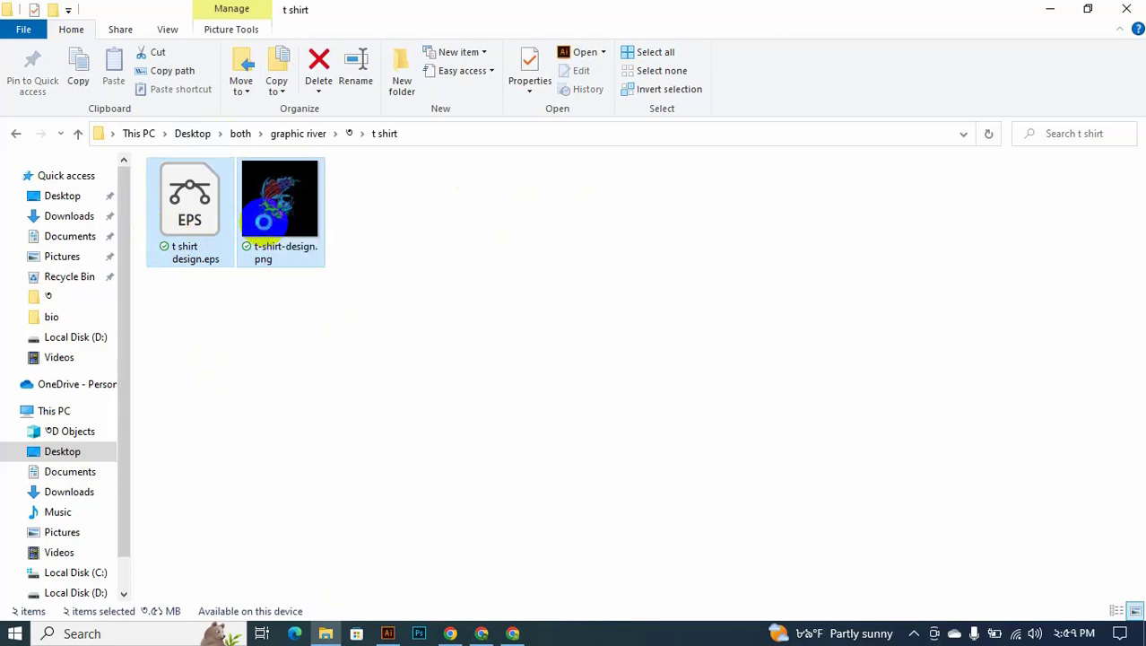
pyautogui.rightClick(263, 221)
pyautogui.moveTo(310, 478)
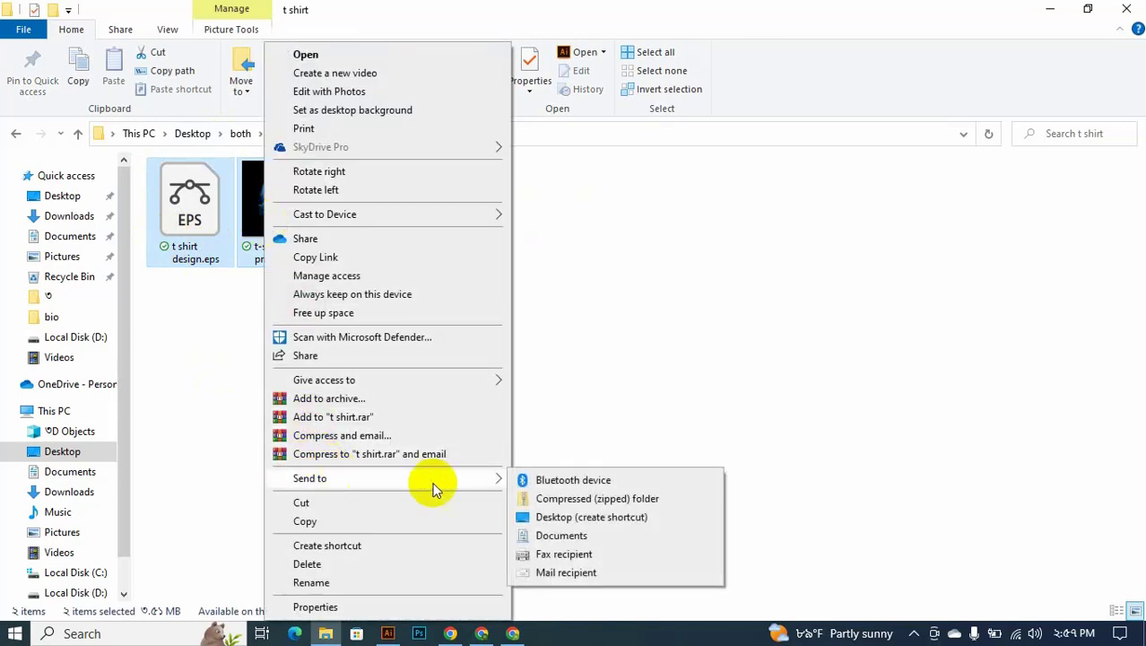
pyautogui.click(589, 500)
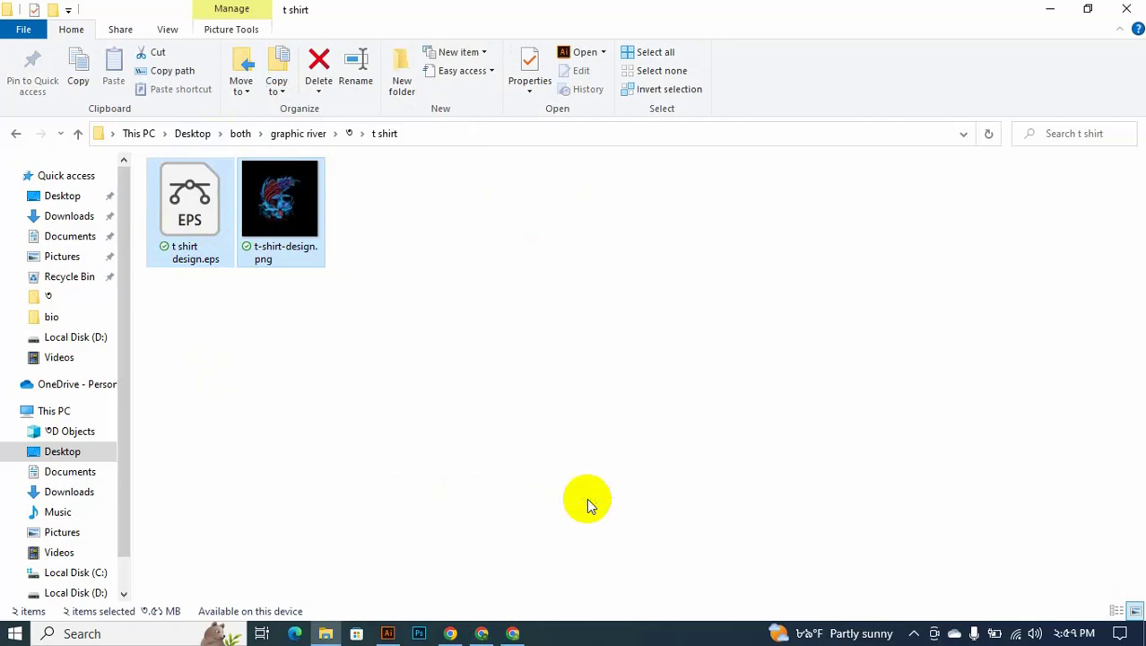
pyautogui.press('BackSpace')
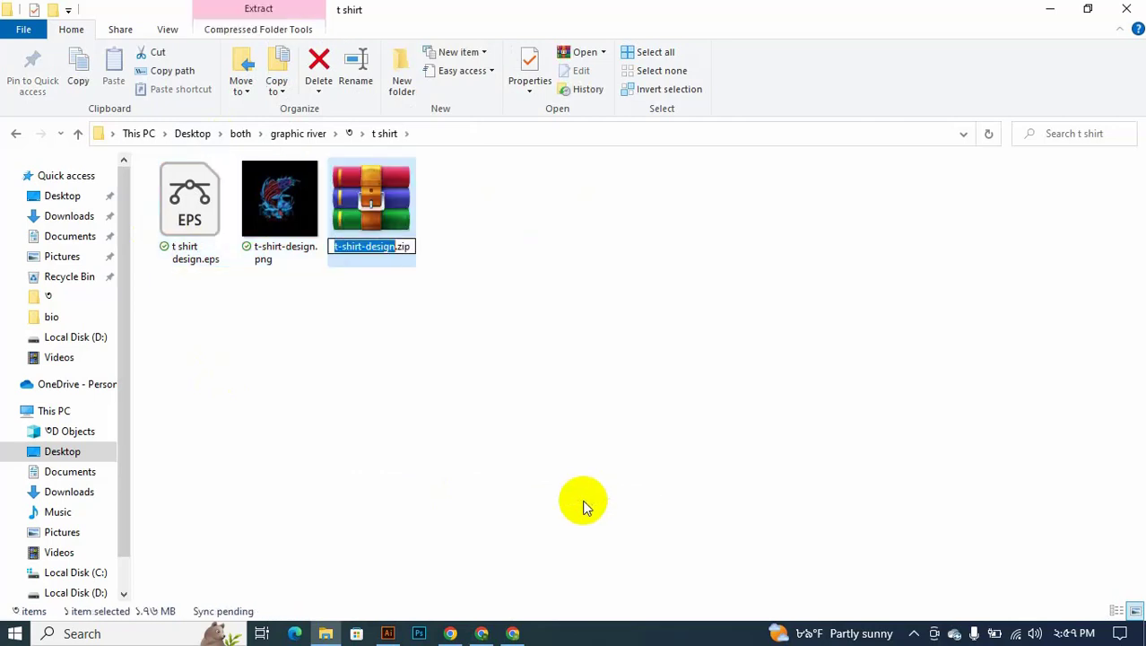
pyautogui.press('Return')
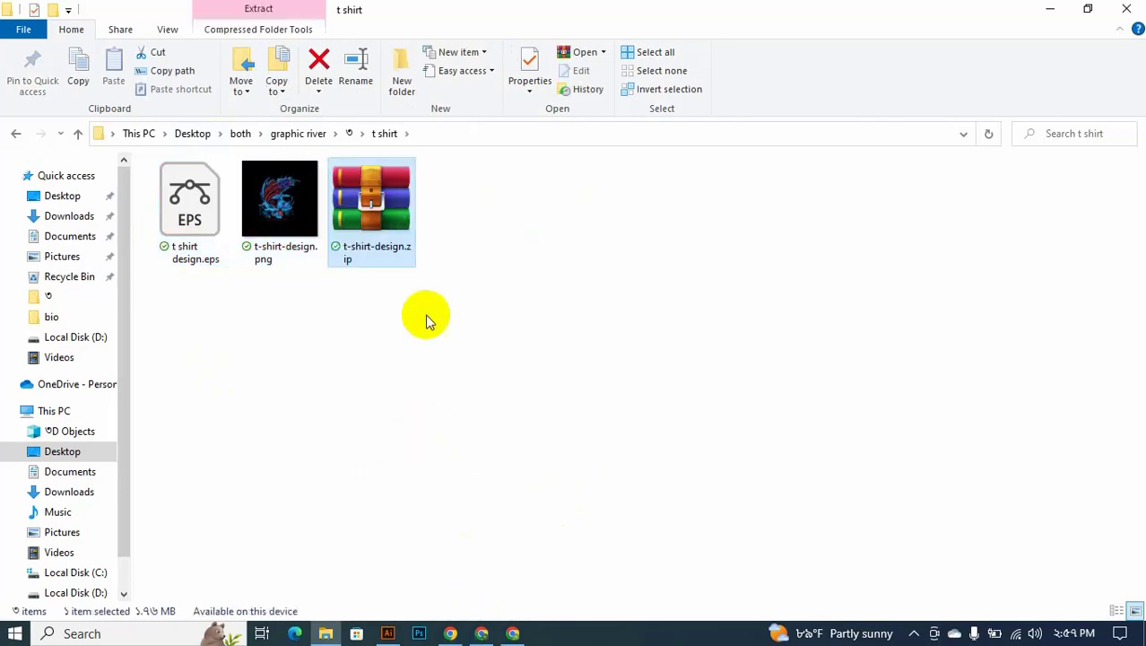
pyautogui.moveTo(399, 227); pyautogui.dragTo(518, 636)
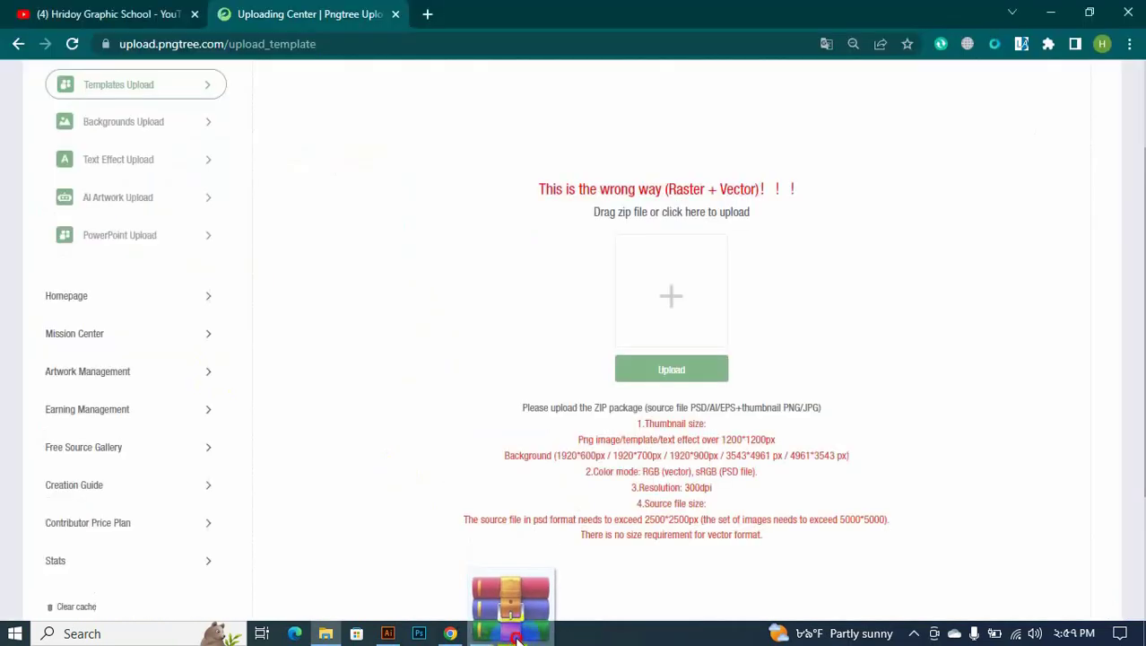
# - Drop t-shirt-design.zip into the Pngtree upload box and upload it to 100% Succeeded
pyautogui.moveTo(518, 637); pyautogui.dragTo(675, 332)
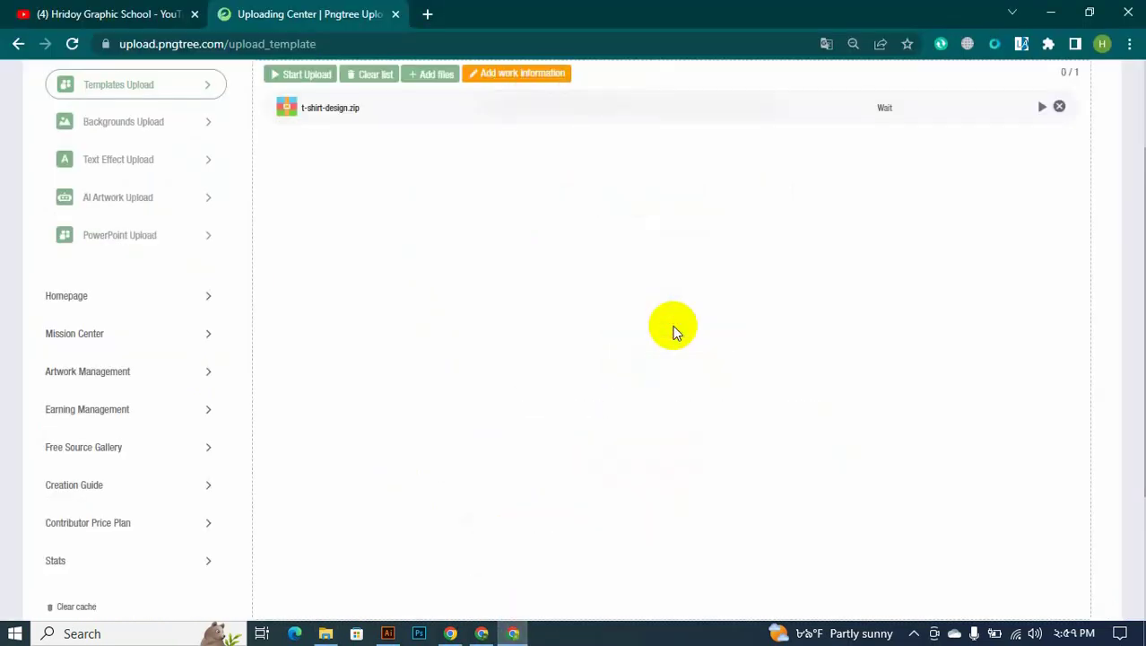
pyautogui.click(305, 75)
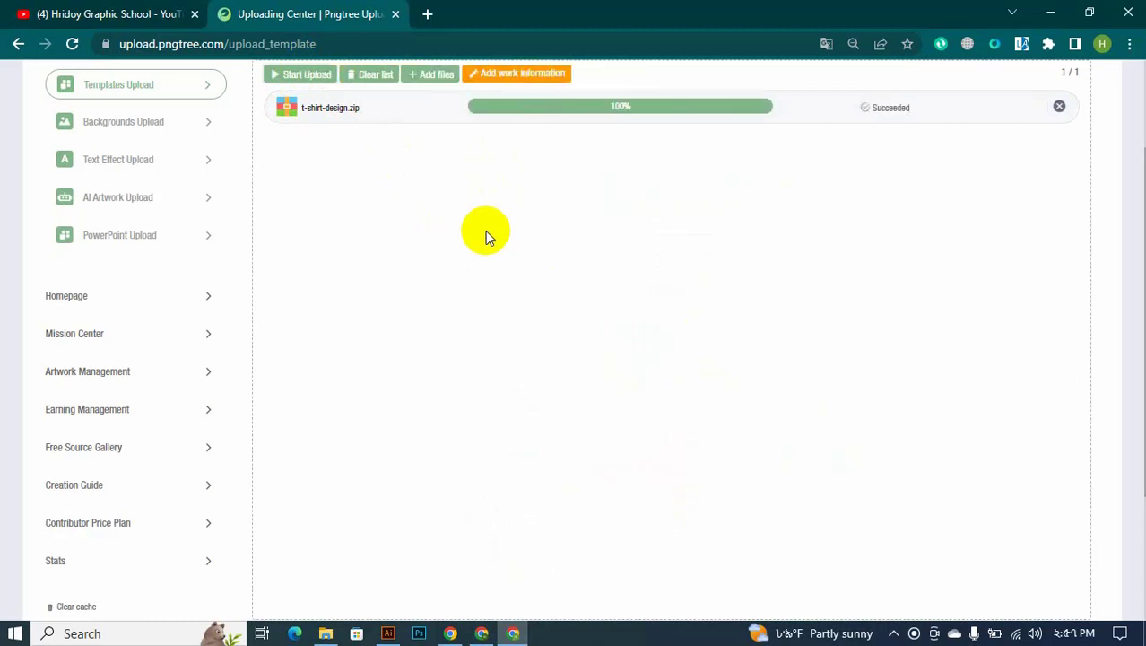
pyautogui.scroll(2, 485, 230)
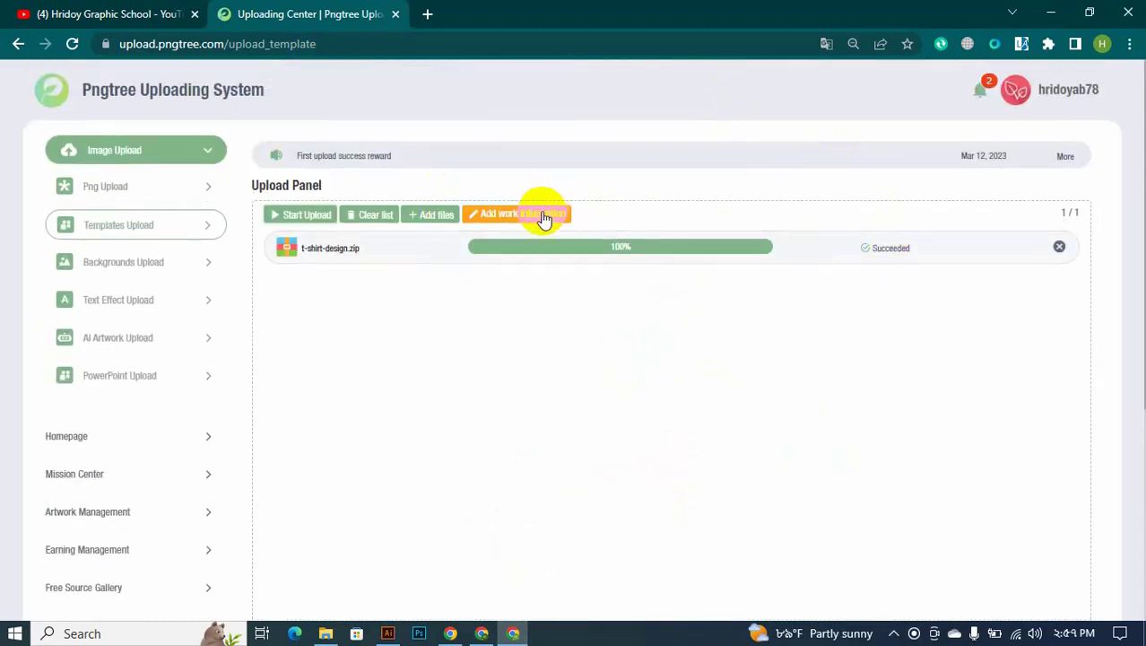
# - Open the uploaded fish design's work details and set its category to Other
pyautogui.click(540, 216)
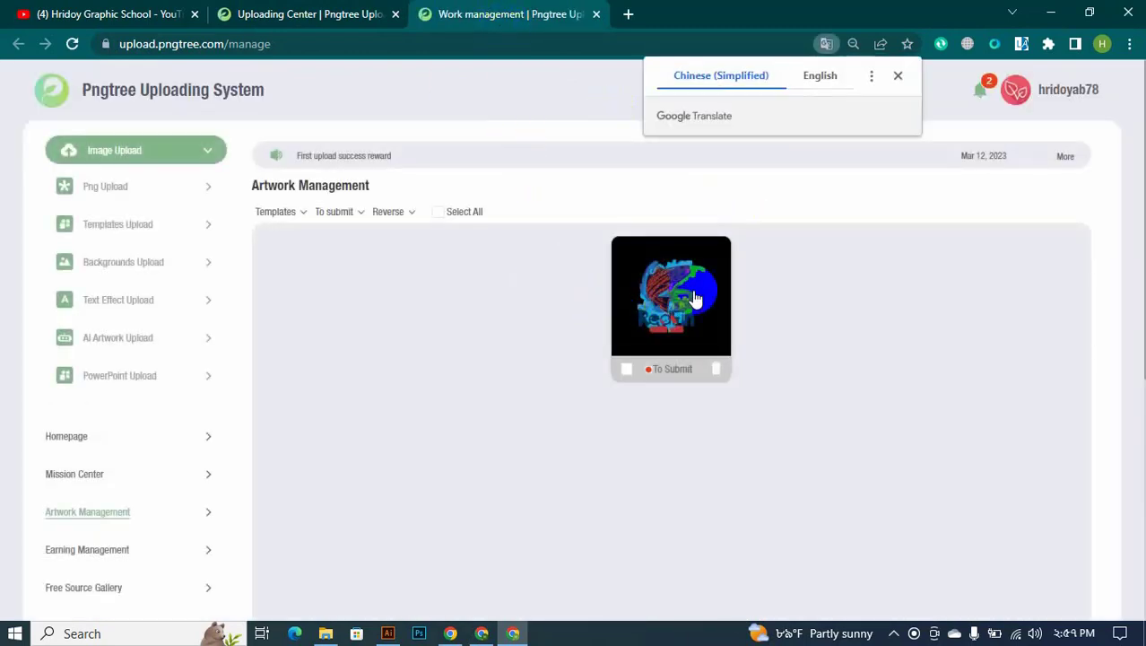
pyautogui.click(658, 332)
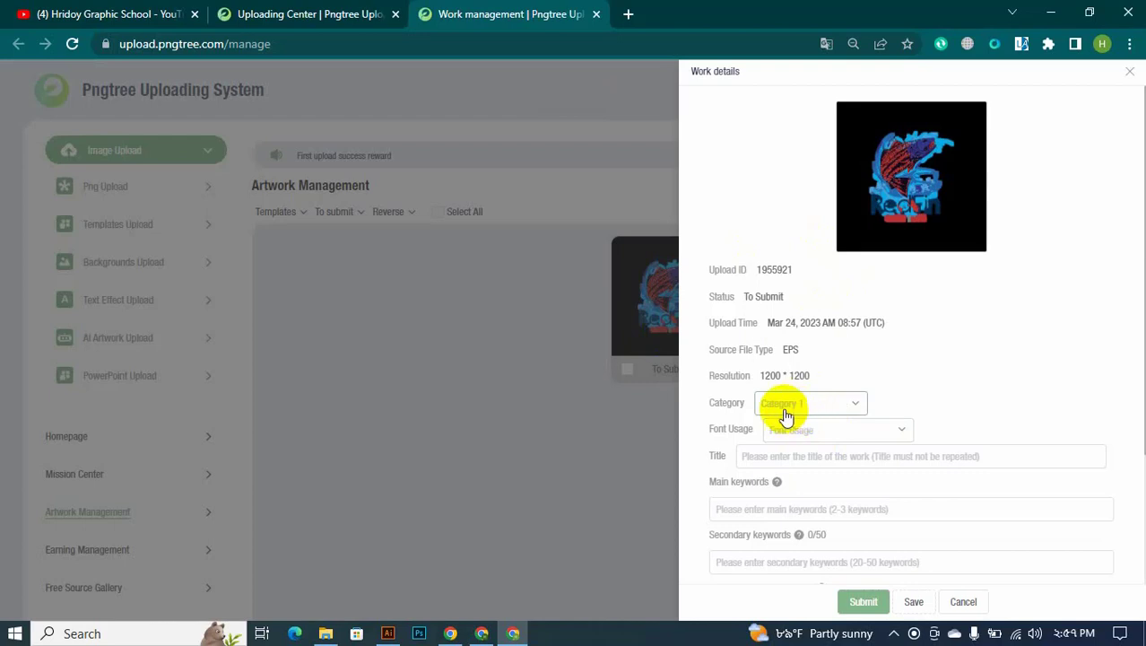
pyautogui.click(820, 413)
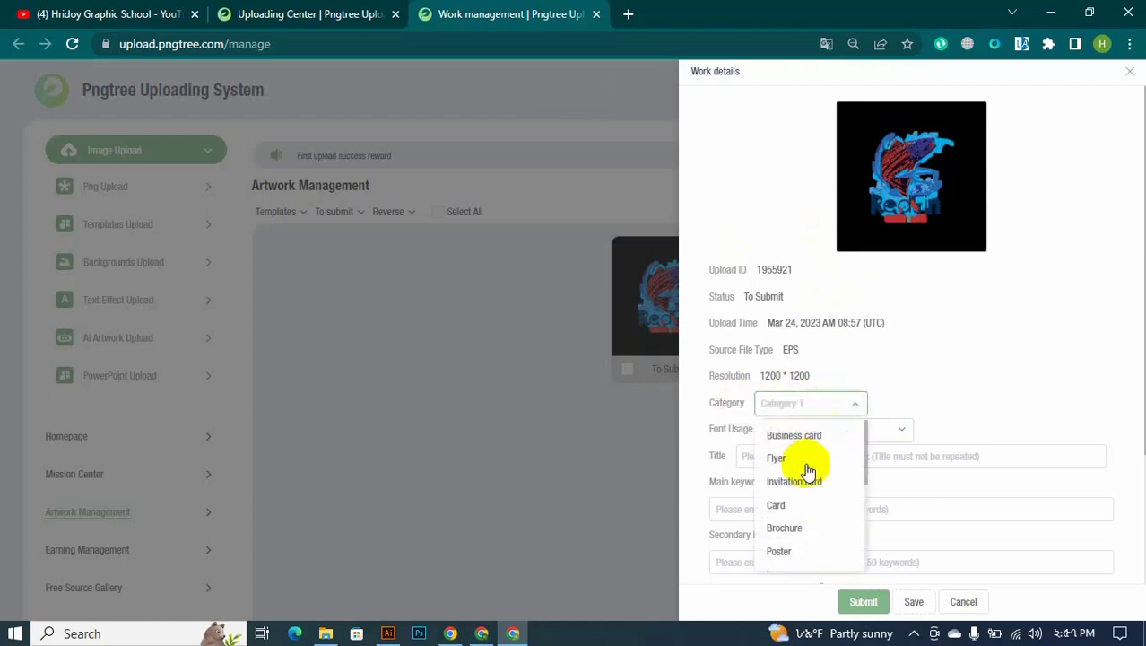
pyautogui.scroll(-2, 807, 485)
pyautogui.scroll(2, 810, 494)
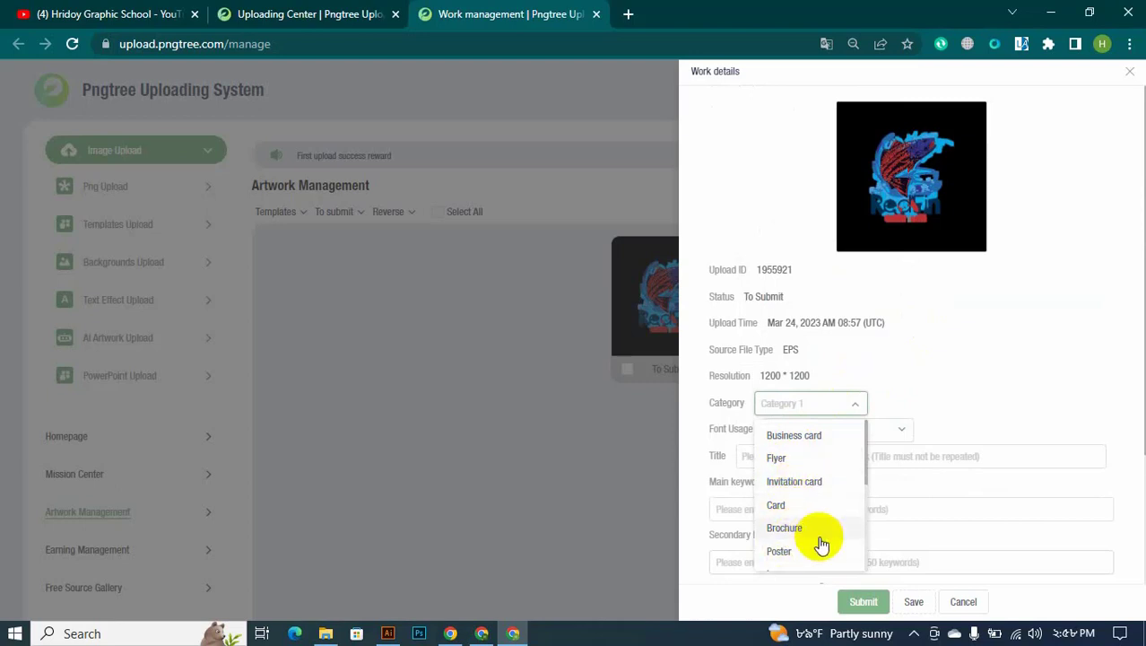
pyautogui.scroll(-2, 907, 482)
pyautogui.scroll(-3, 780, 392)
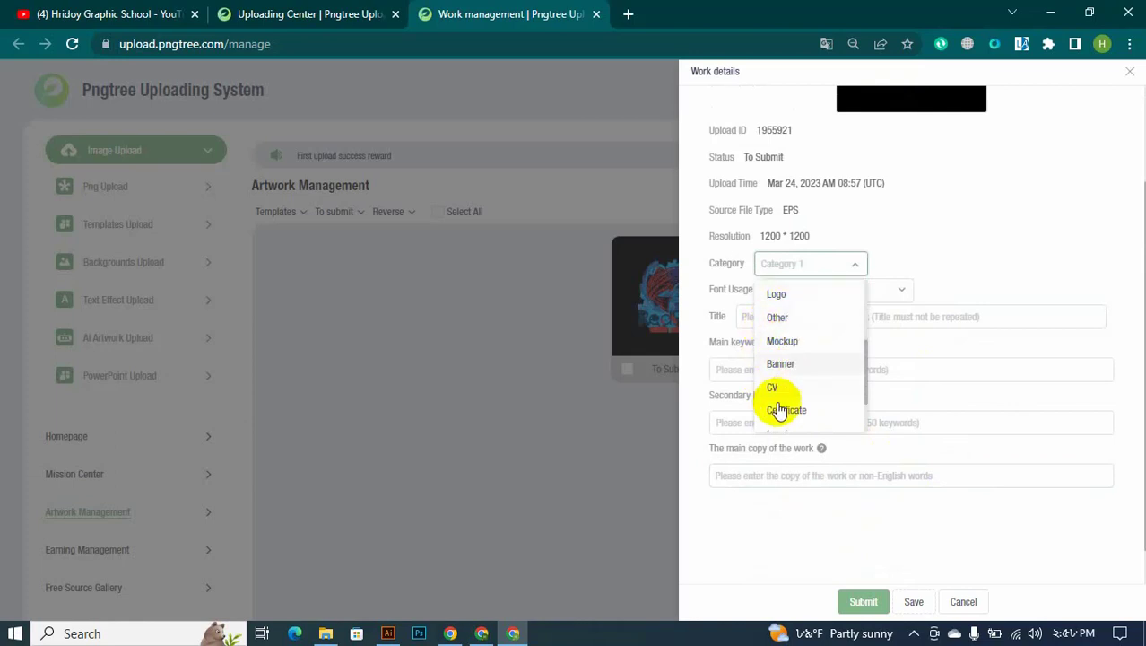
pyautogui.scroll(-2, 780, 403)
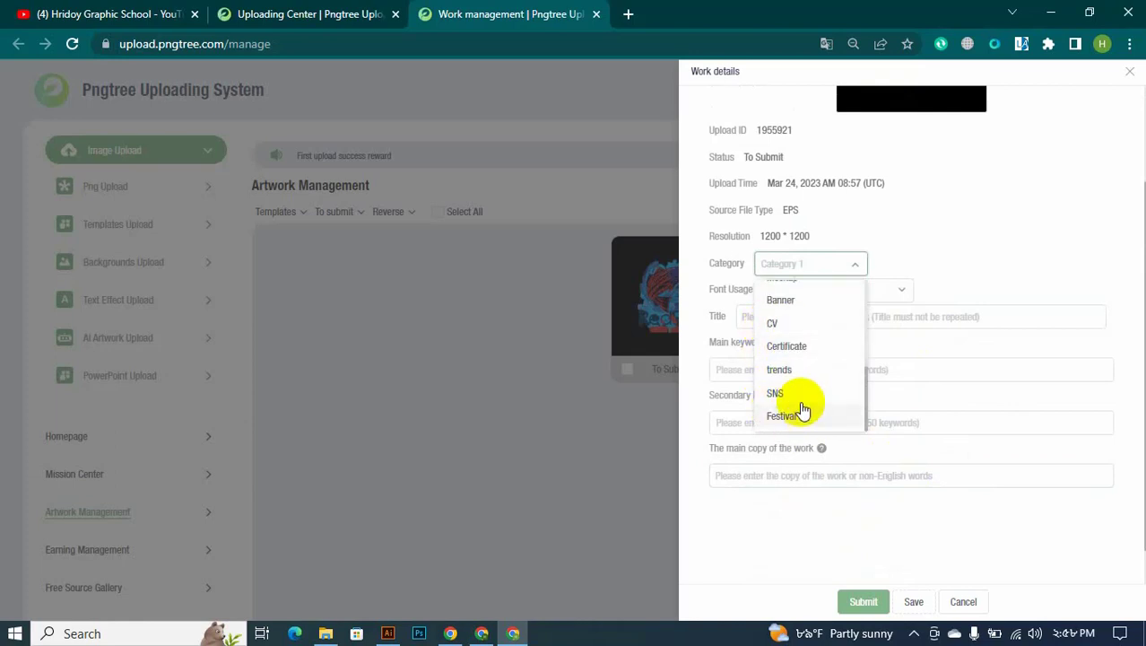
pyautogui.scroll(2, 801, 409)
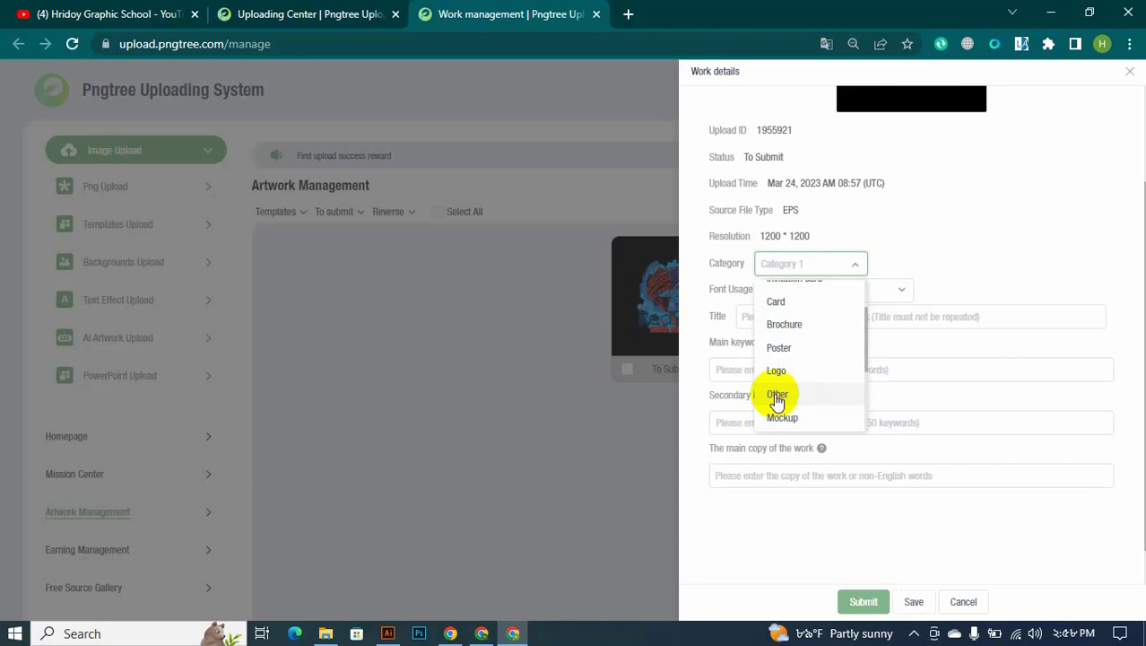
pyautogui.click(777, 395)
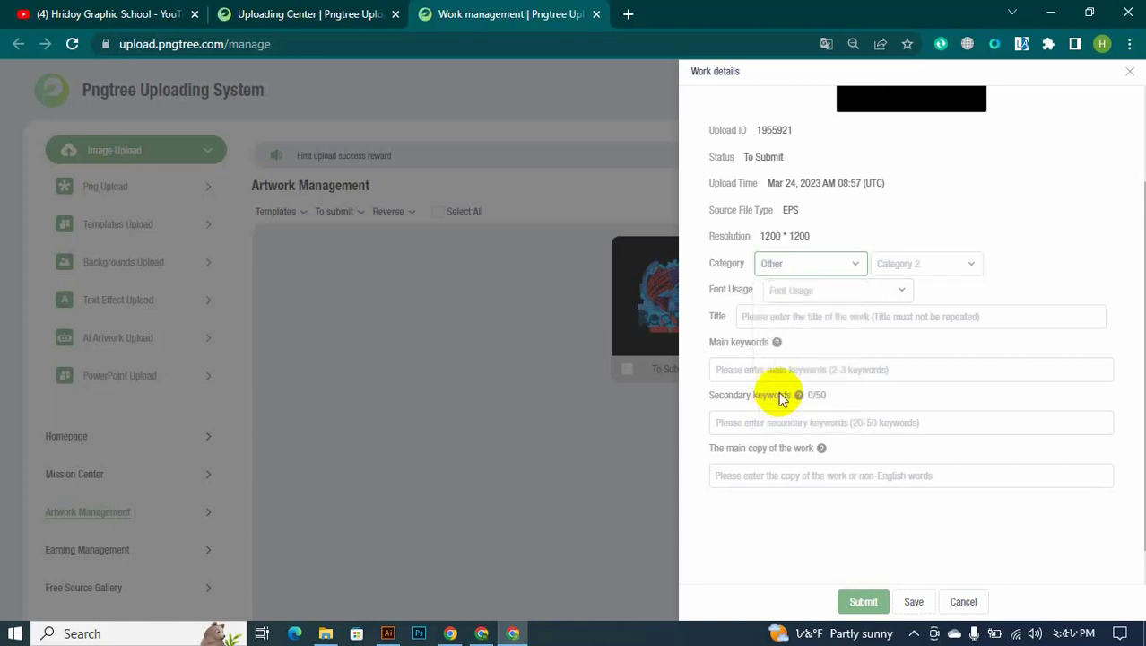
# - Set the second-level category to 'Commerical'
pyautogui.click(945, 272)
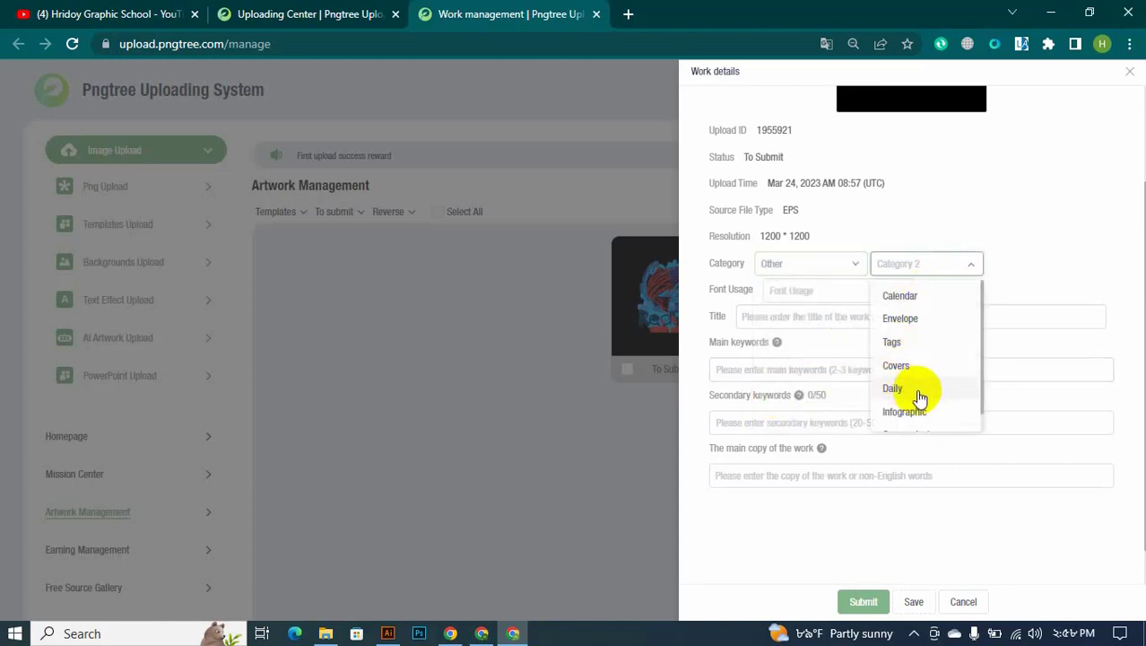
pyautogui.scroll(-2, 915, 391)
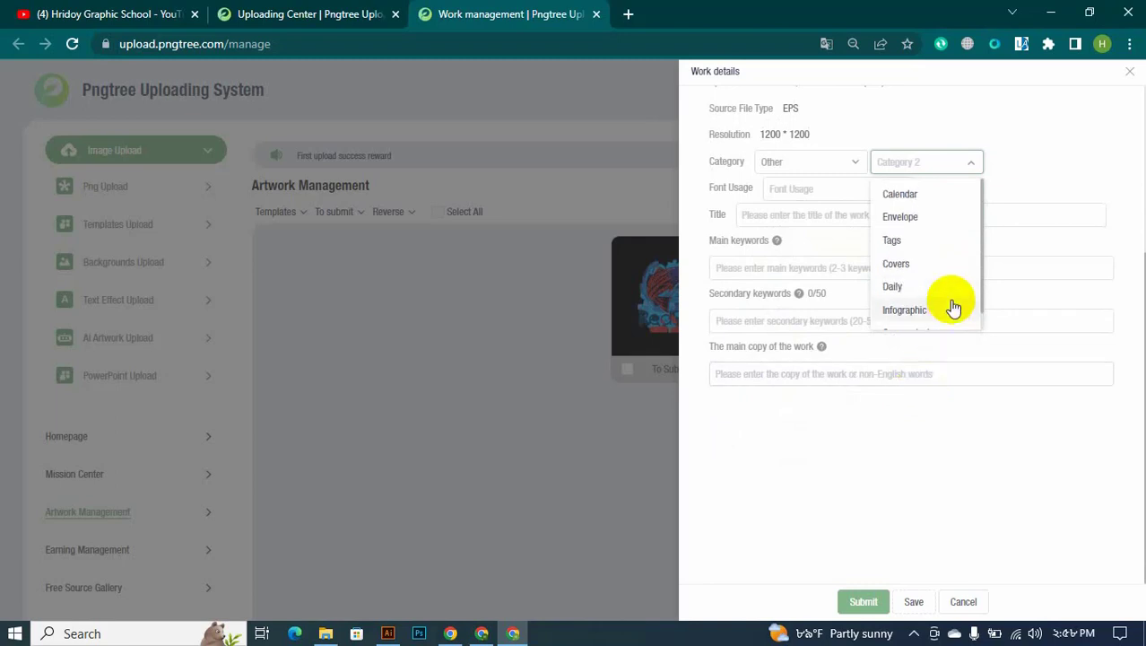
pyautogui.scroll(-1, 933, 272)
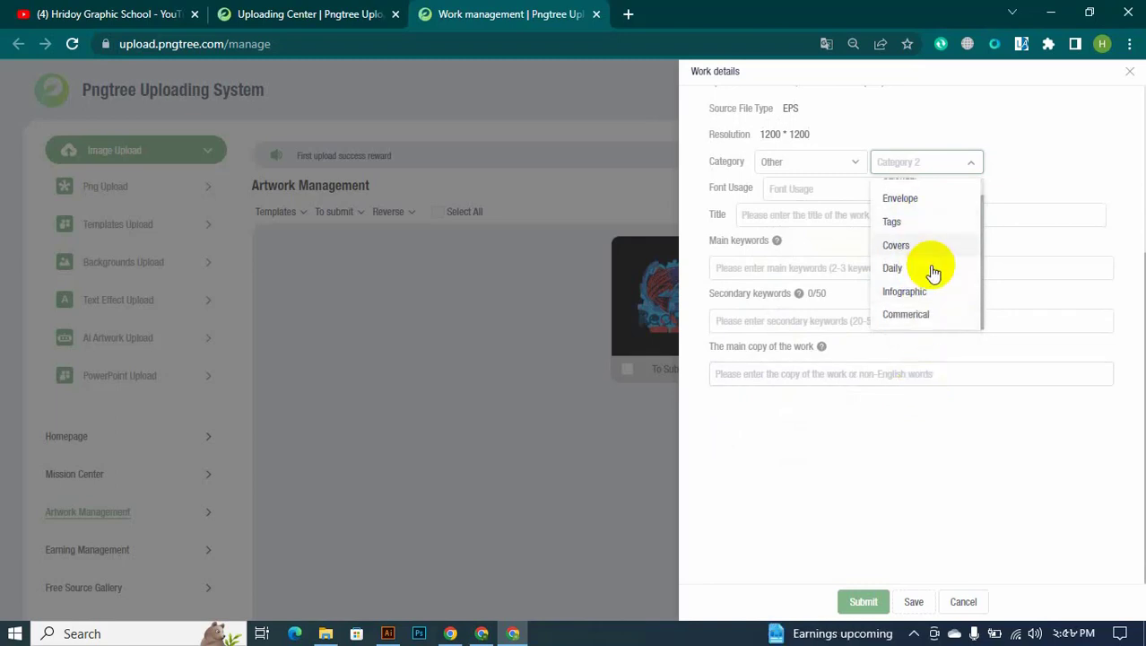
pyautogui.scroll(2, 1031, 296)
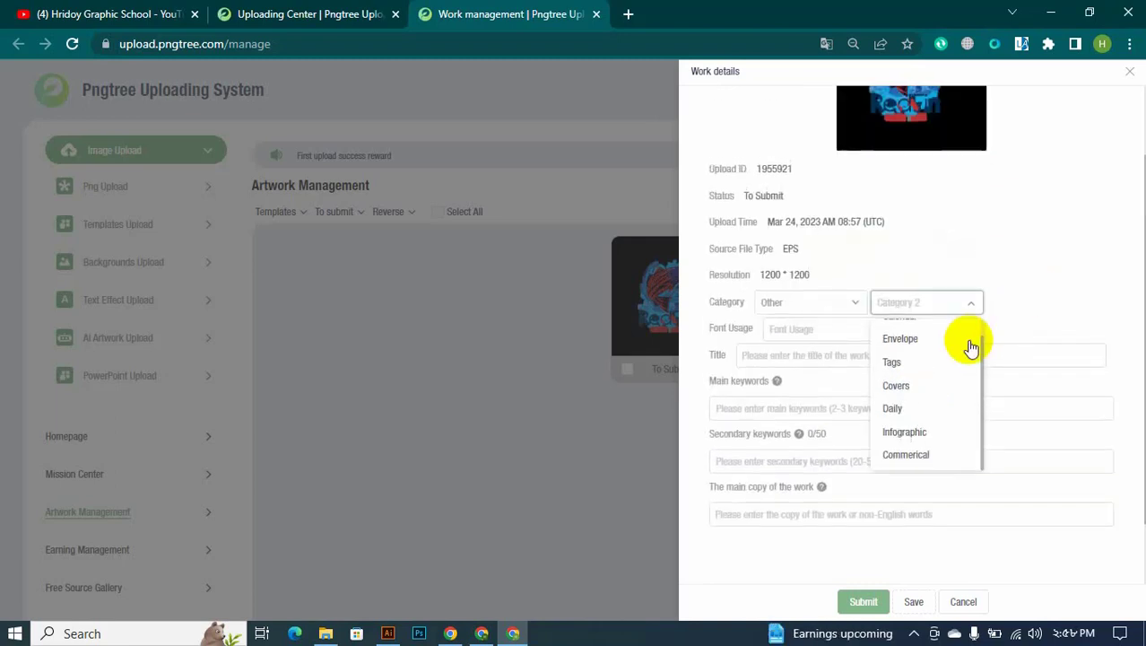
pyautogui.scroll(1, 907, 440)
pyautogui.scroll(-1, 911, 443)
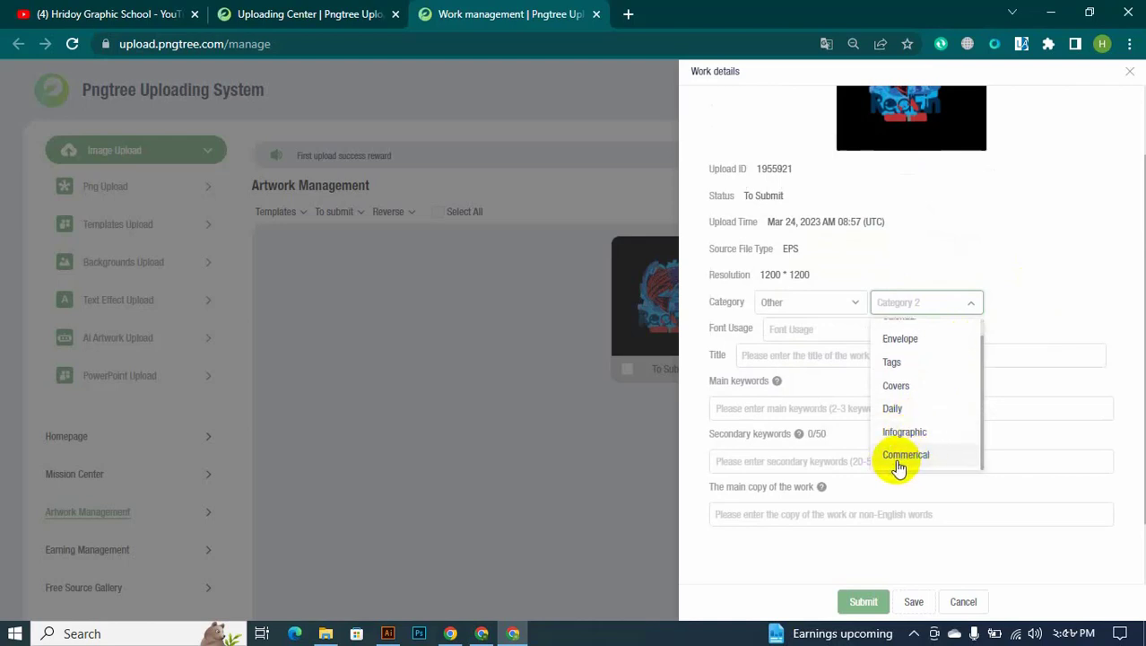
pyautogui.click(899, 459)
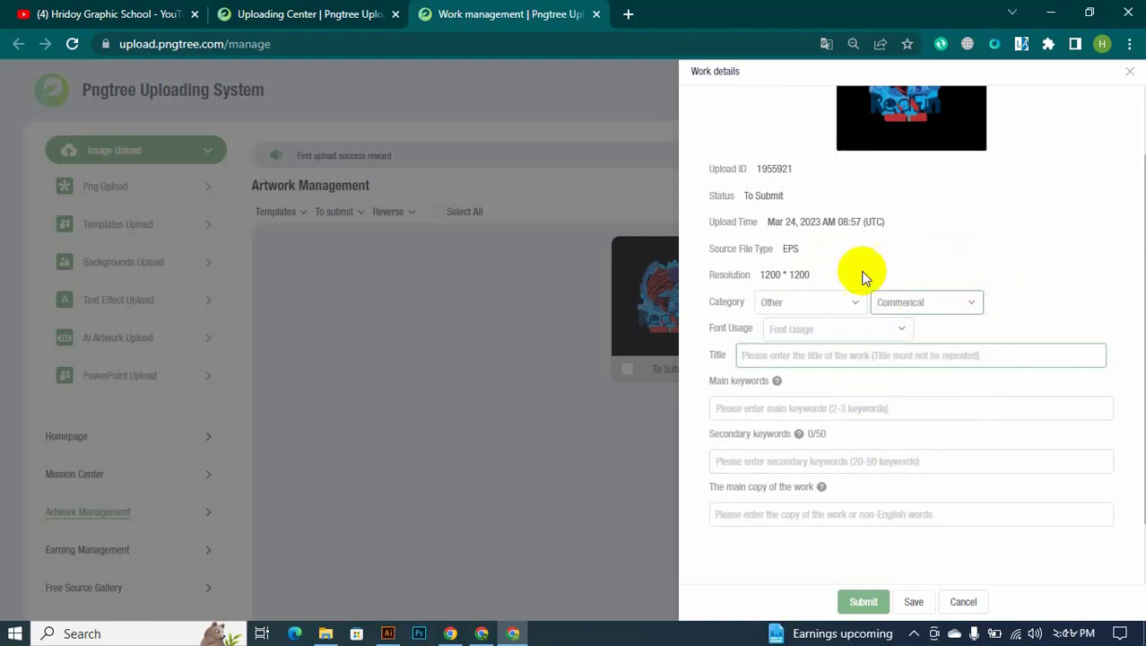
# - Set Font Usage to 'Unused font' and title the design 'fish t shirt design free download'
pyautogui.click(900, 328)
pyautogui.click(789, 361)
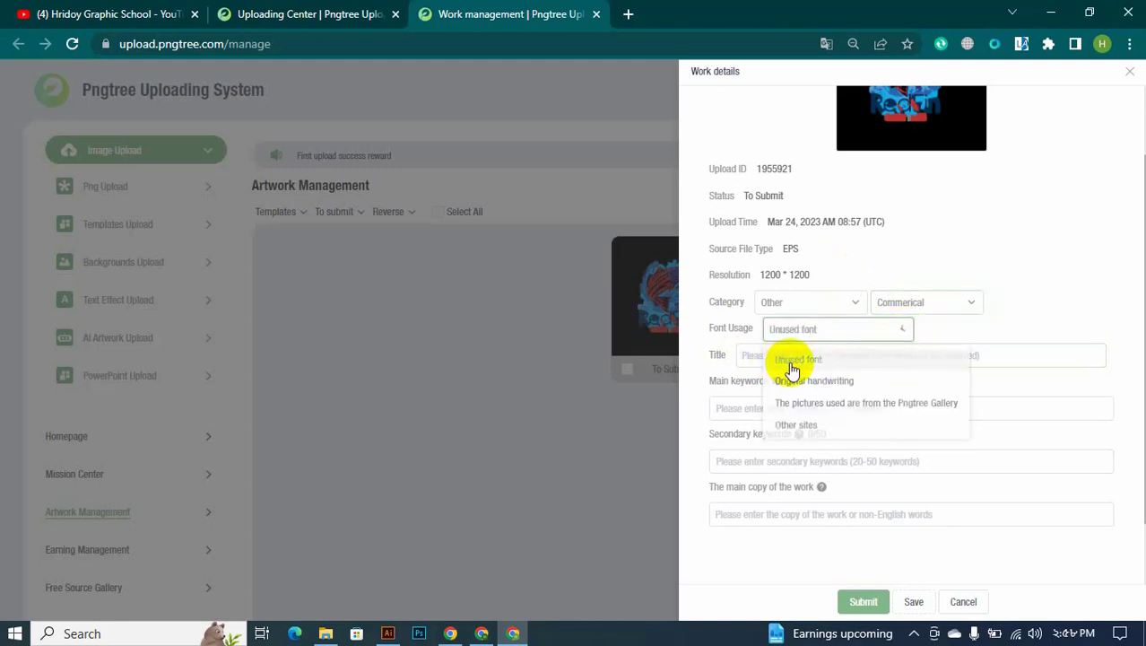
pyautogui.click(755, 357)
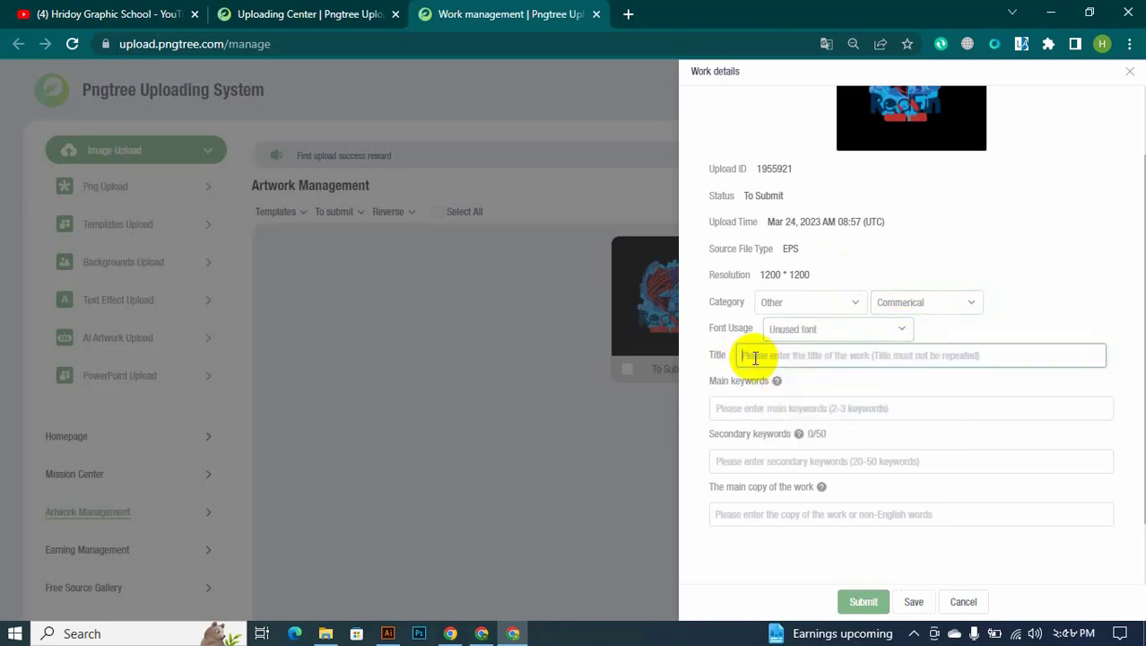
pyautogui.write('f')
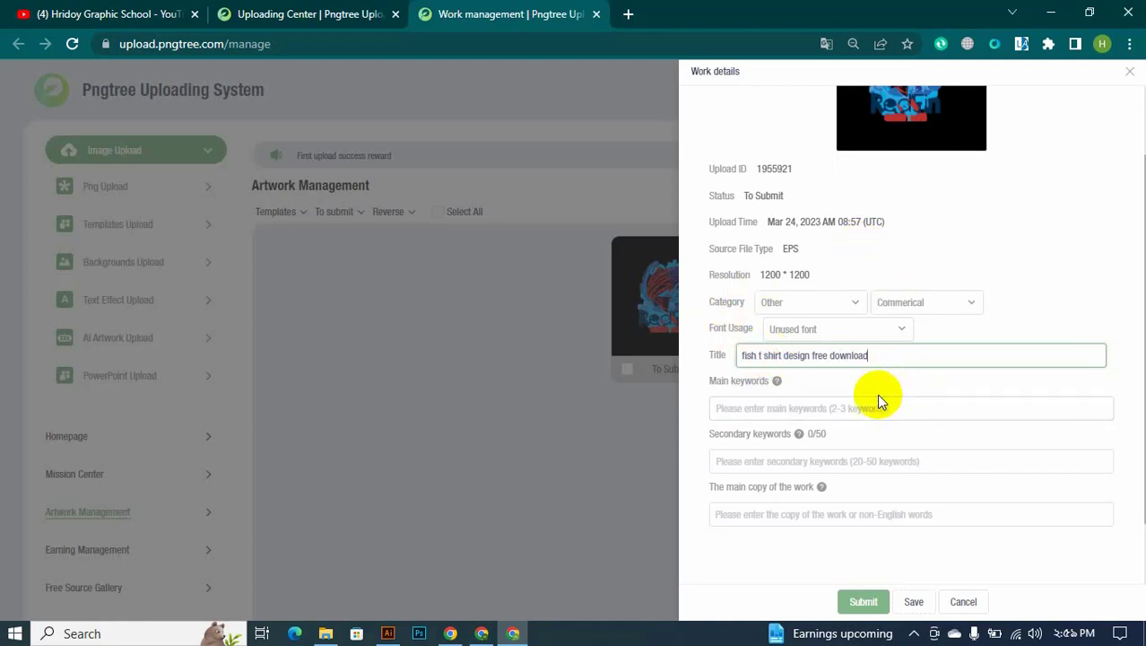
# - Add 't shirt design' as the first main keyword, glancing back at the fish design
pyautogui.click(791, 413)
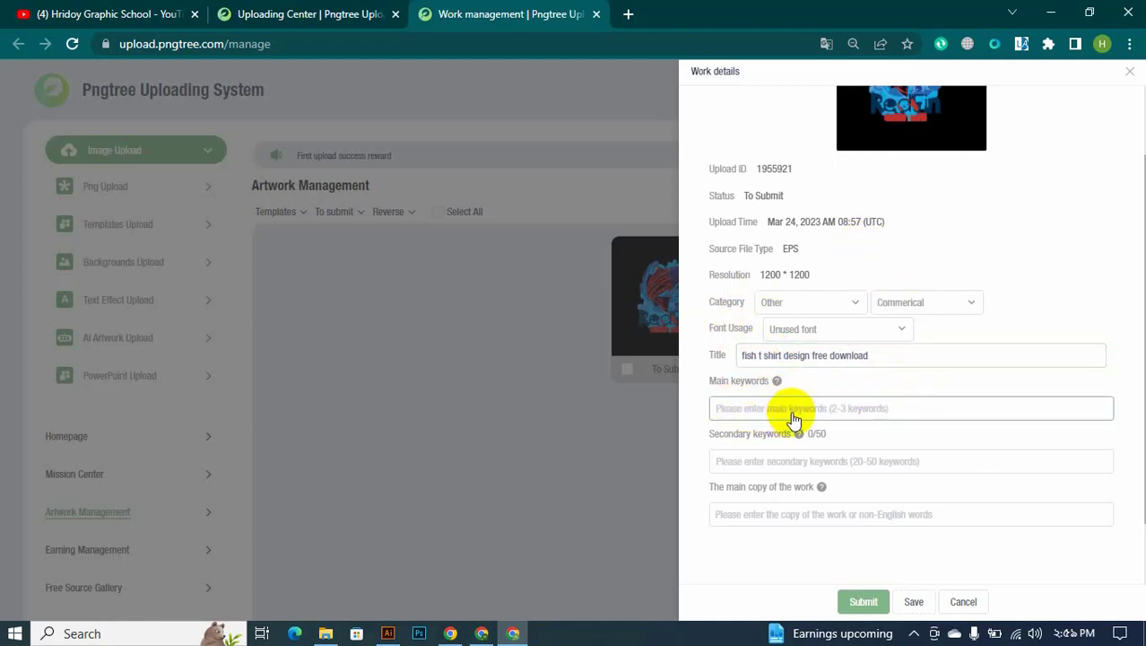
pyautogui.write('t shirt design')
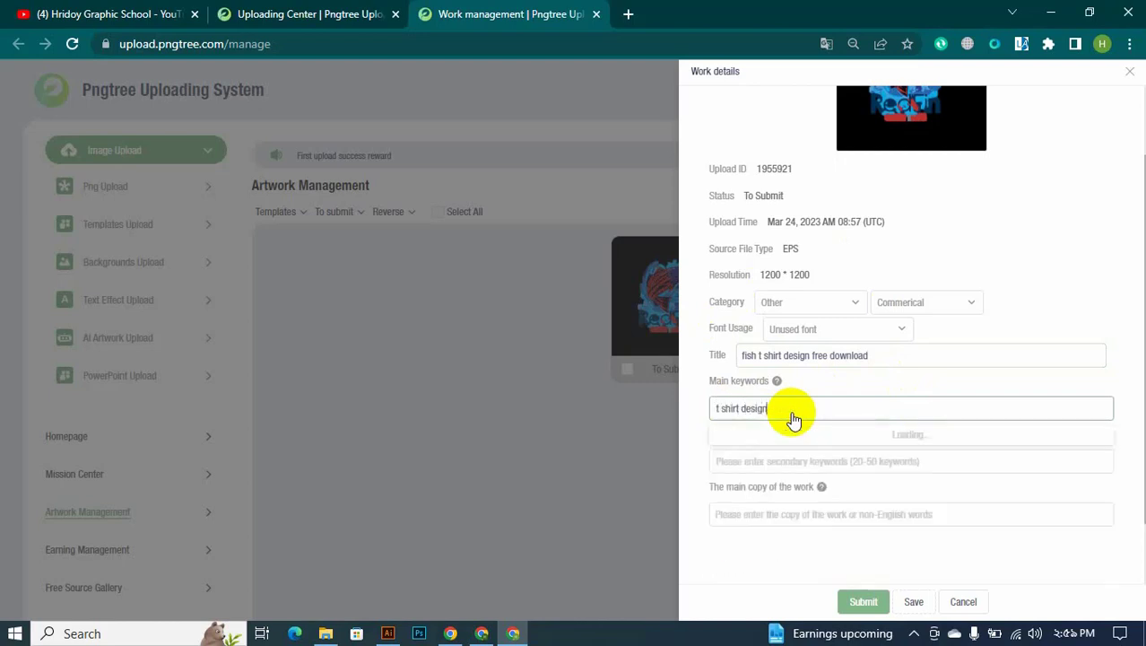
pyautogui.press('Return')
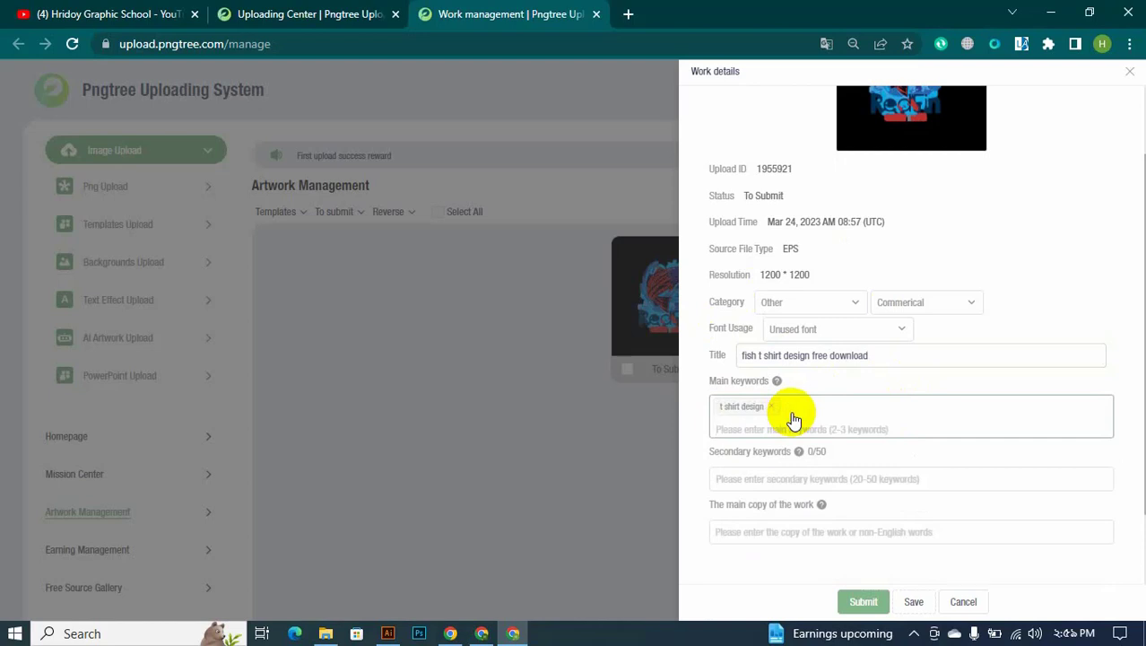
pyautogui.click(551, 517)
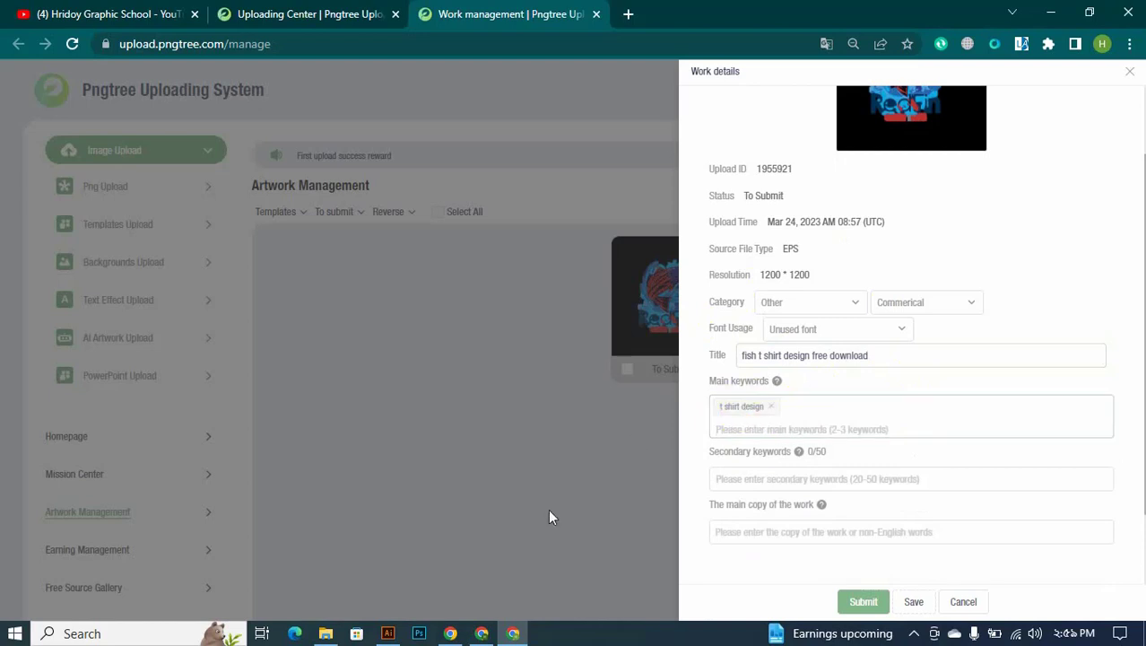
pyautogui.click(372, 634)
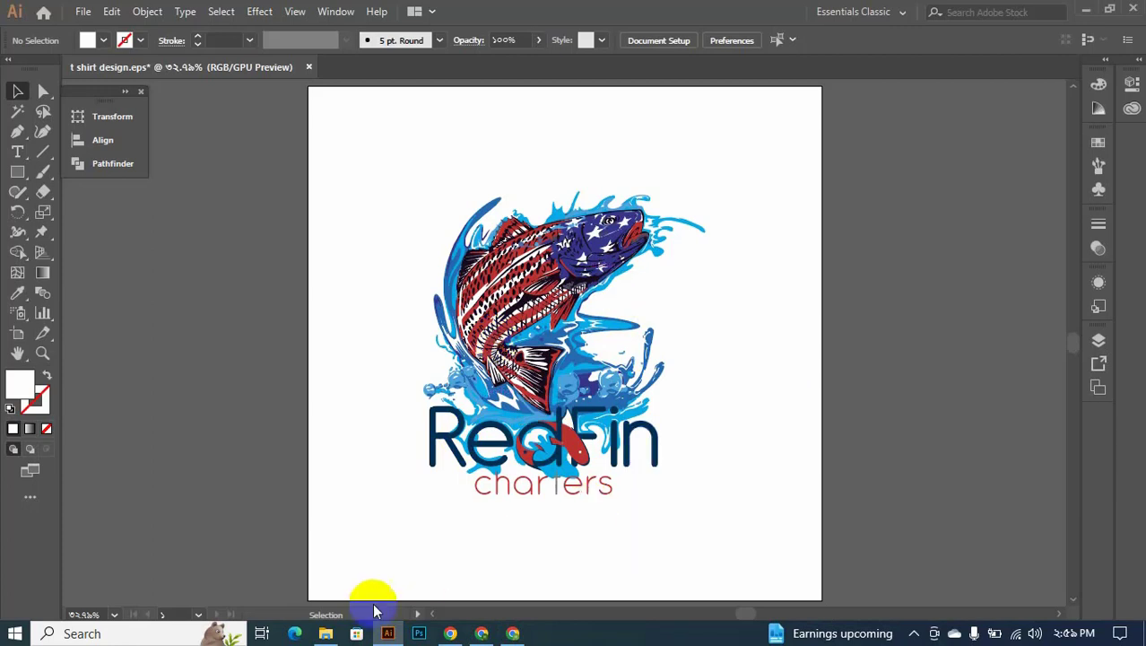
pyautogui.click(512, 633)
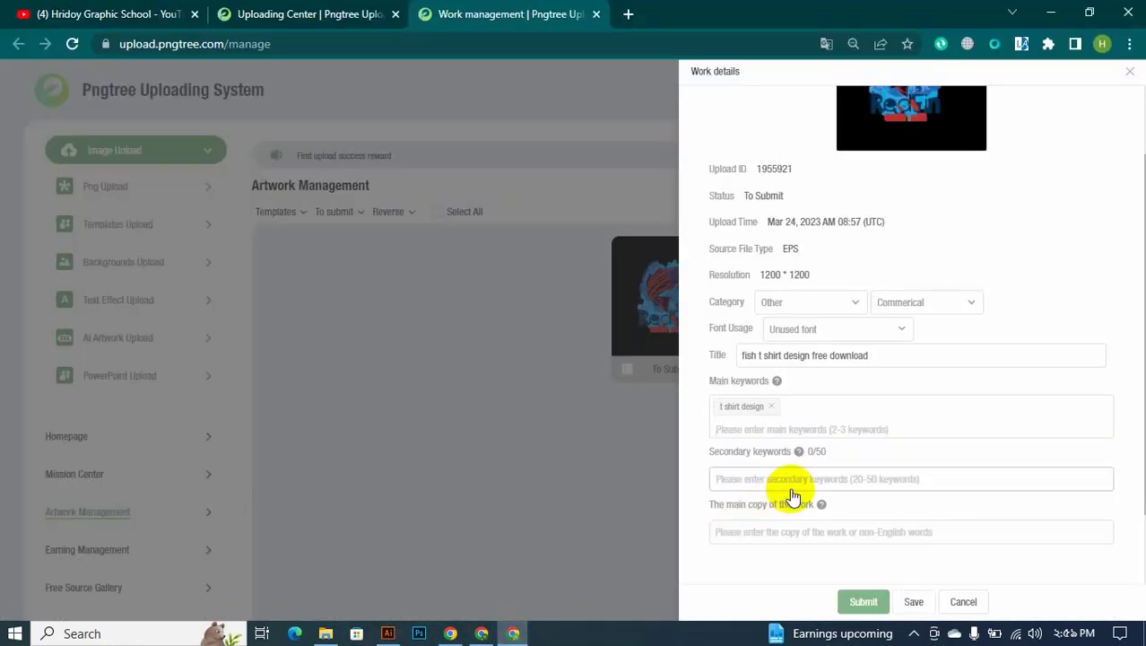
# - Add 'fish t shirt' and 'usa flag t shirt design' as further main keywords
pyautogui.click(807, 453)
pyautogui.write('f')
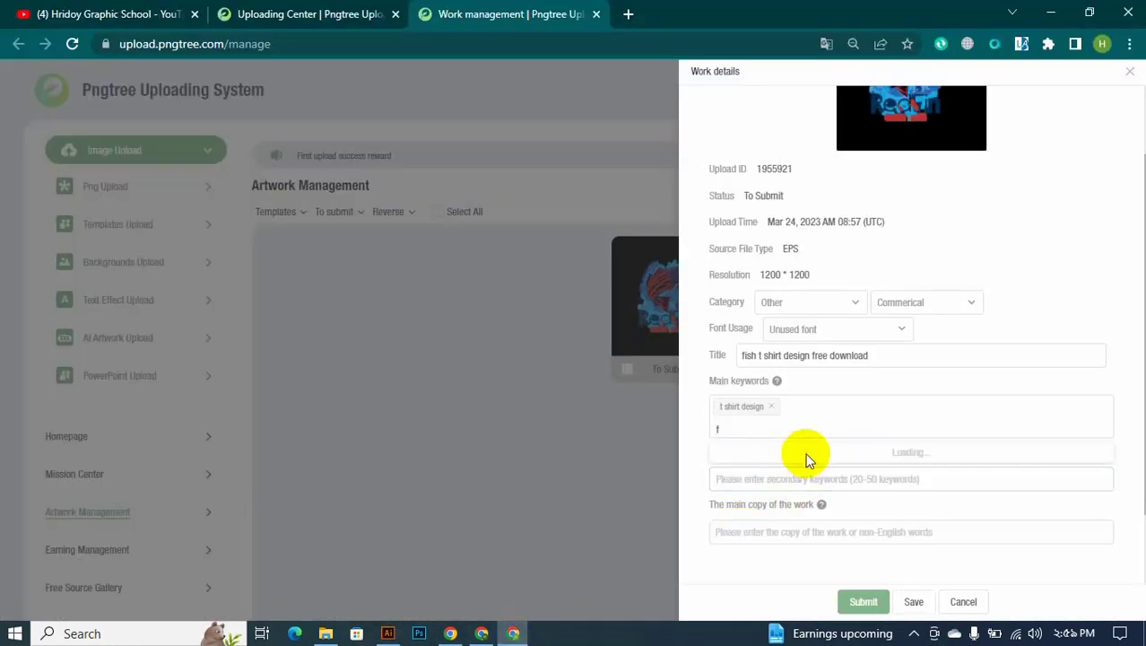
pyautogui.write('ish')
pyautogui.write(' t sh')
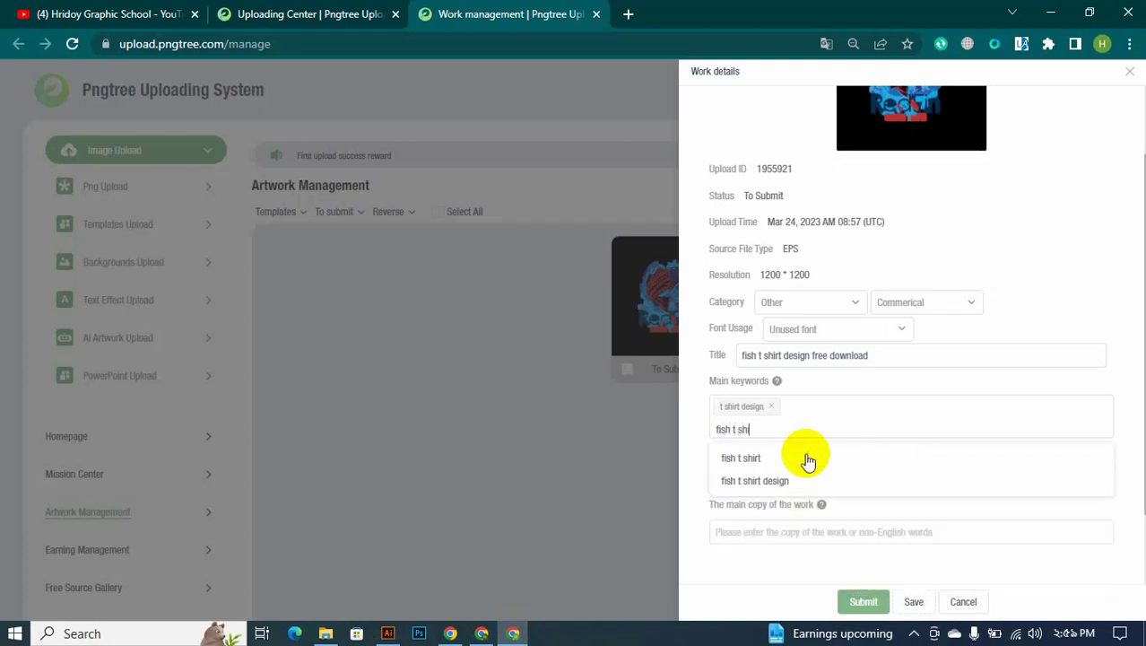
pyautogui.write('irt')
pyautogui.press('Return')
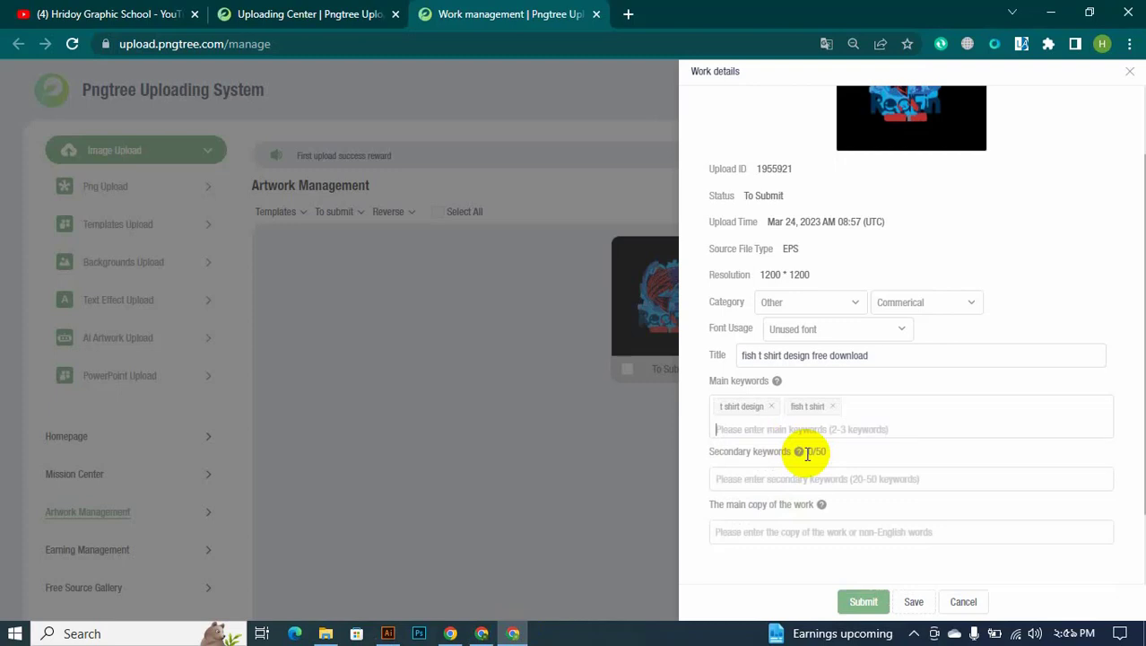
pyautogui.write('usa')
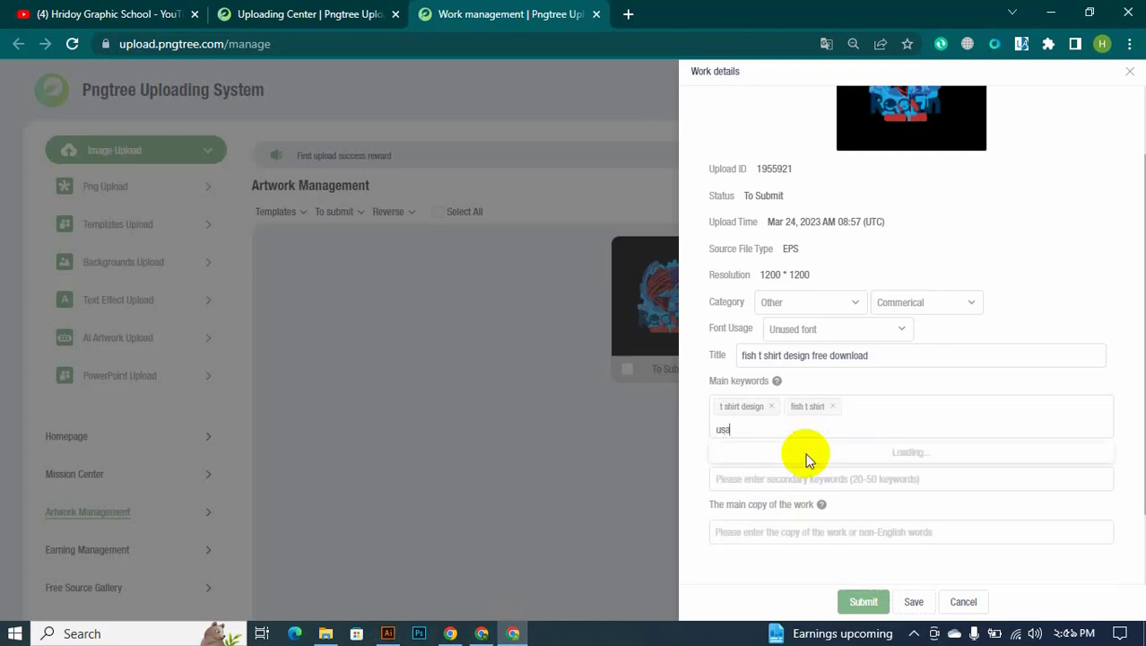
pyautogui.write(' flag t ')
pyautogui.write('sh')
pyautogui.write('irt des')
pyautogui.write('ign')
pyautogui.press('Return')
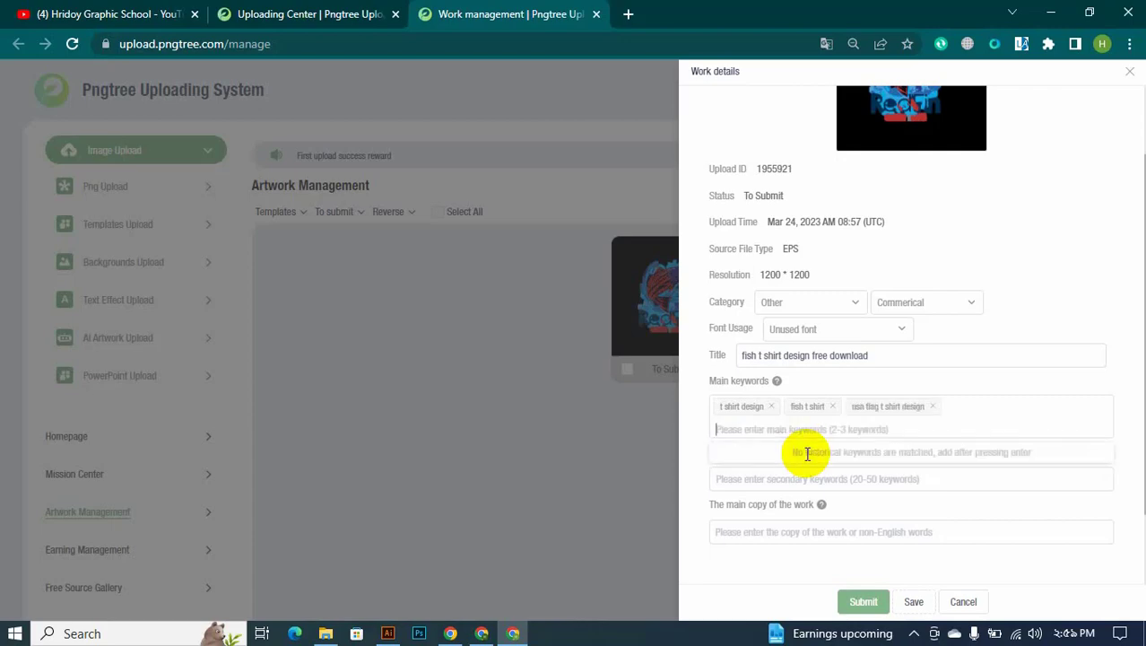
pyautogui.click(387, 633)
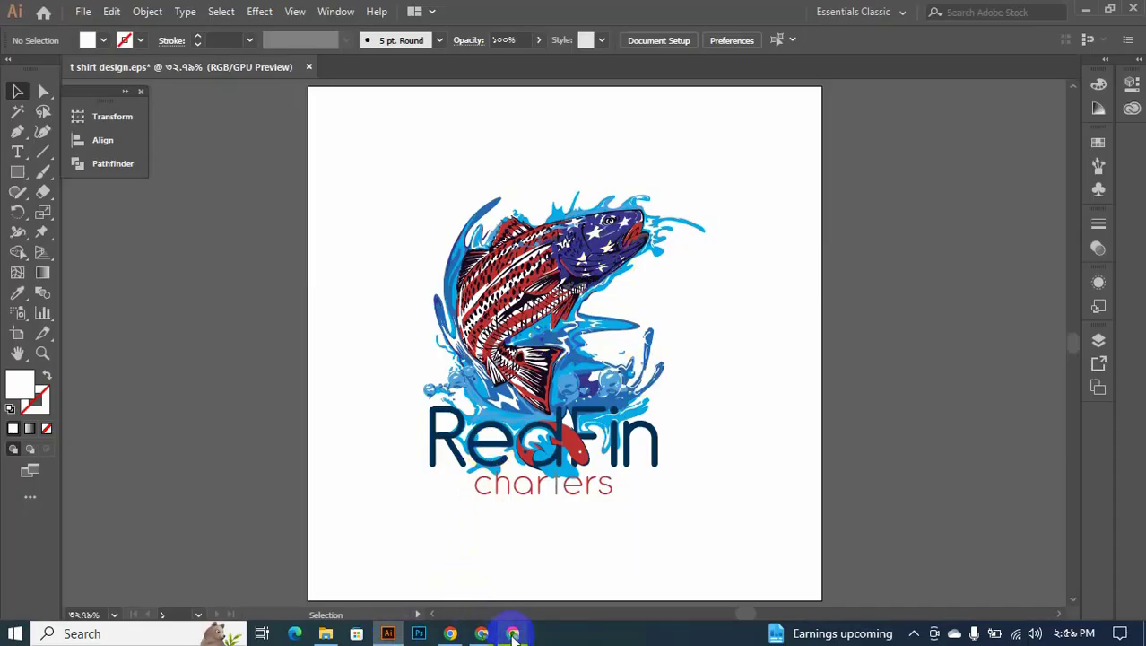
pyautogui.click(512, 634)
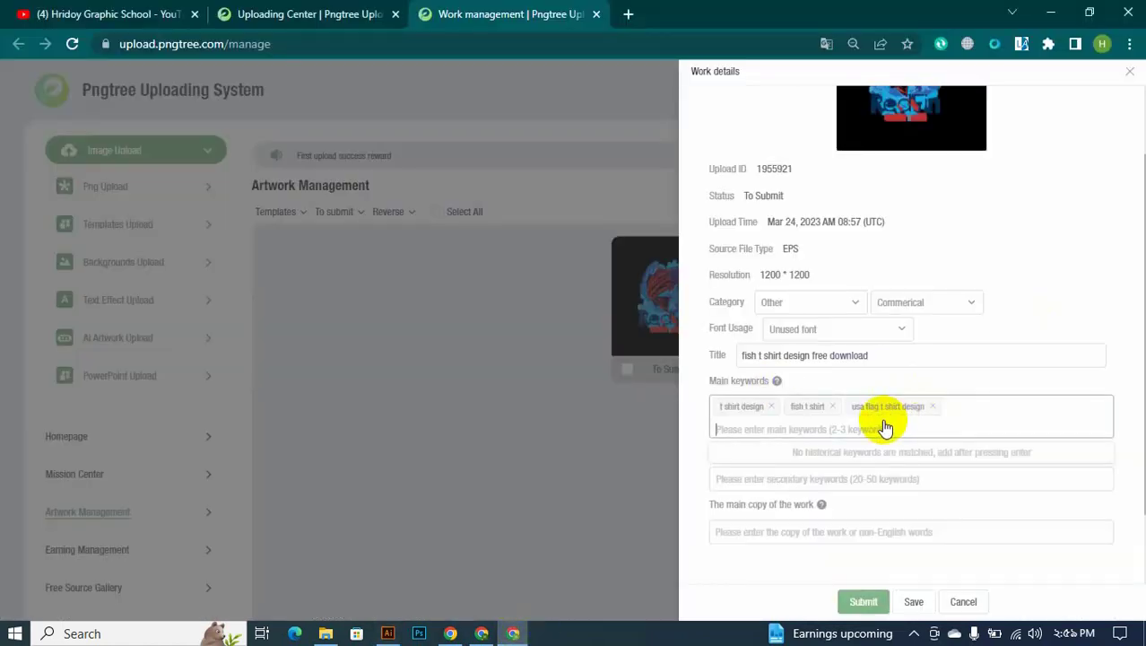
pyautogui.click(852, 478)
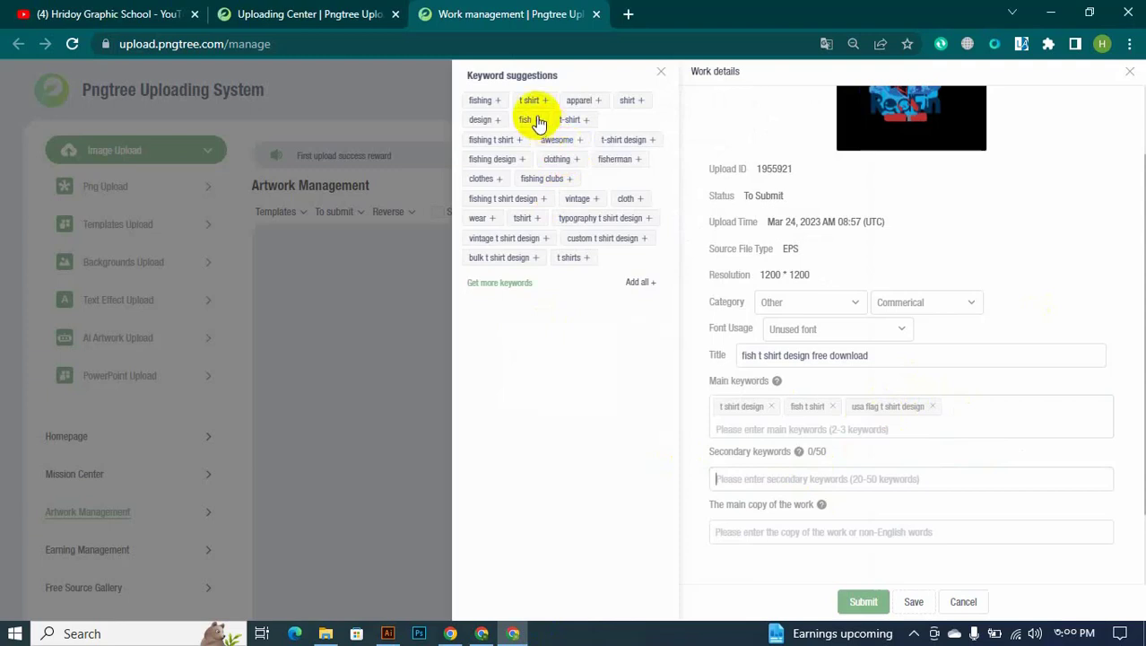
# - Add suggested secondary keywords: fishing, t shirt, apparel, design, fish, t-shirt, awesome, fishing design, clothing, tshirt
pyautogui.click(484, 101)
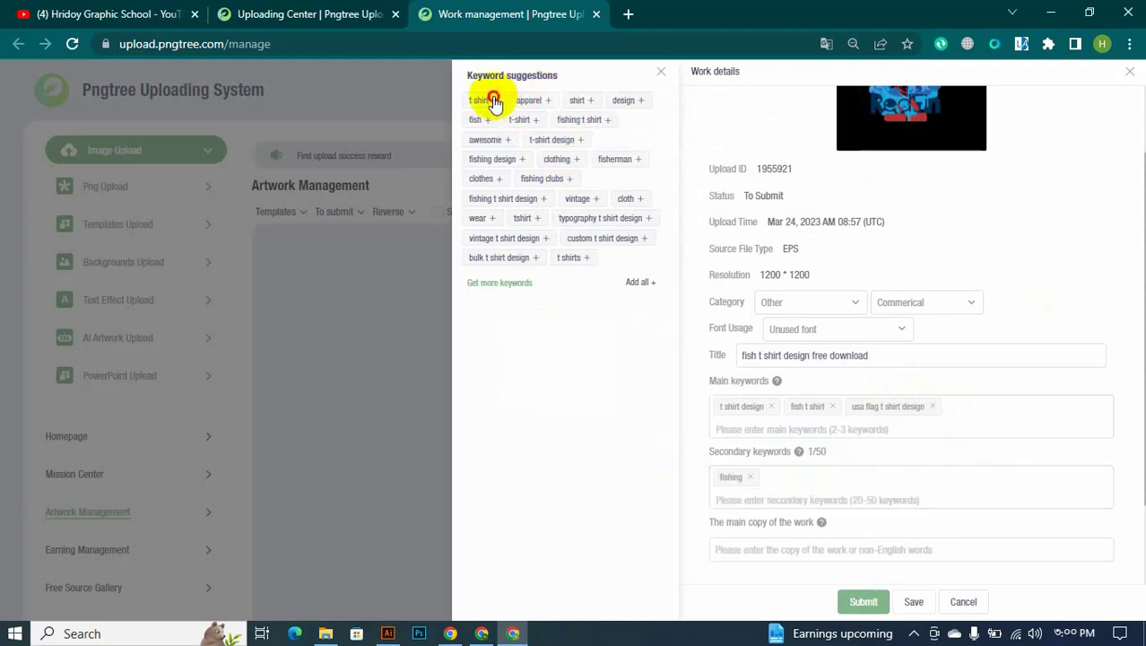
pyautogui.click(492, 101)
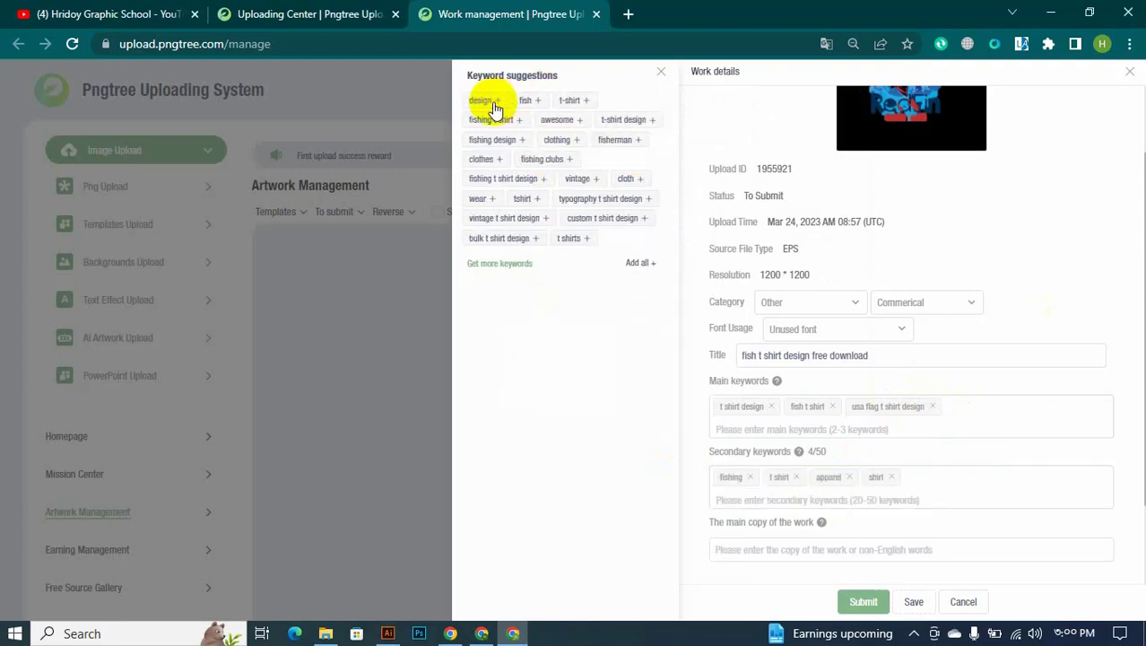
pyautogui.click(485, 102)
pyautogui.click(492, 102)
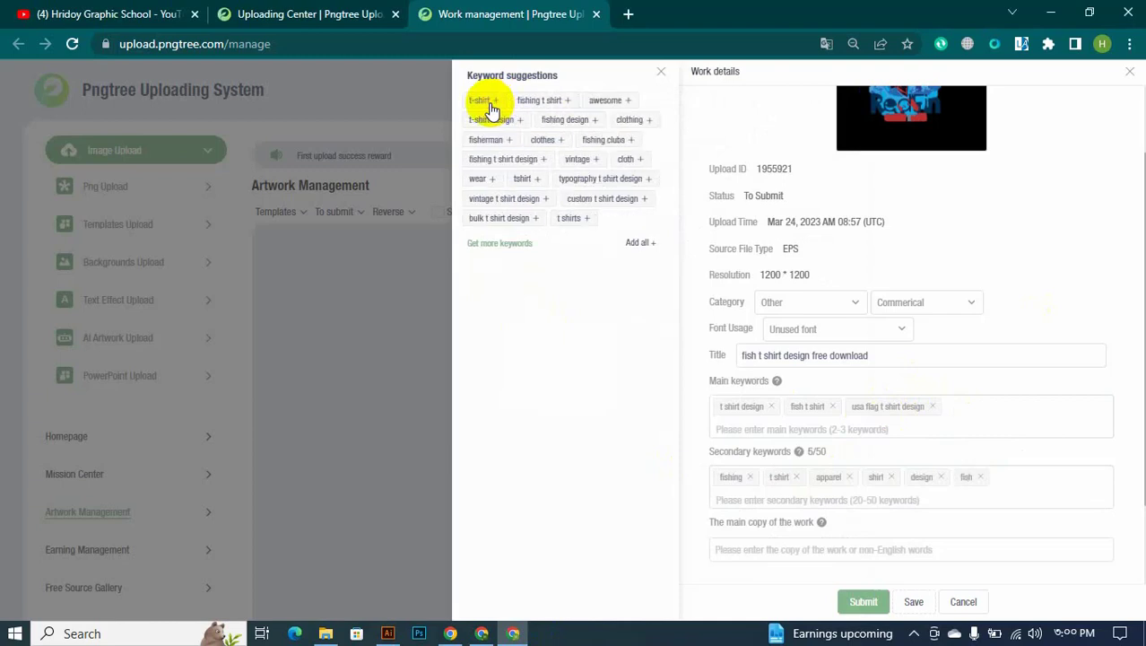
pyautogui.click(492, 102)
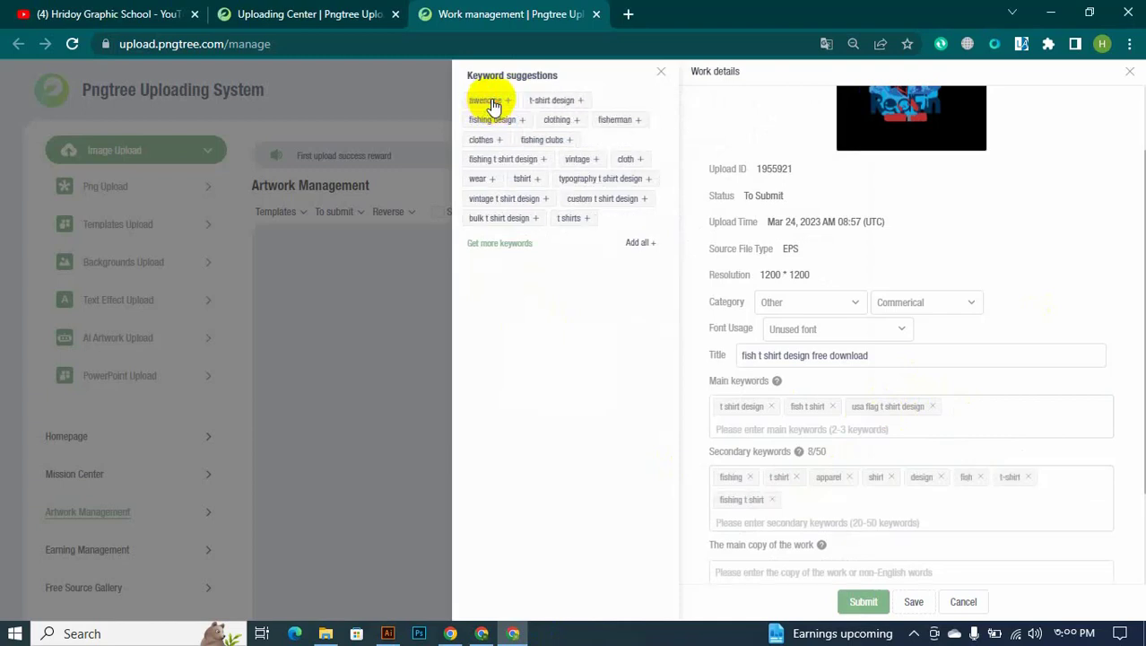
pyautogui.click(492, 102)
pyautogui.click(492, 102)
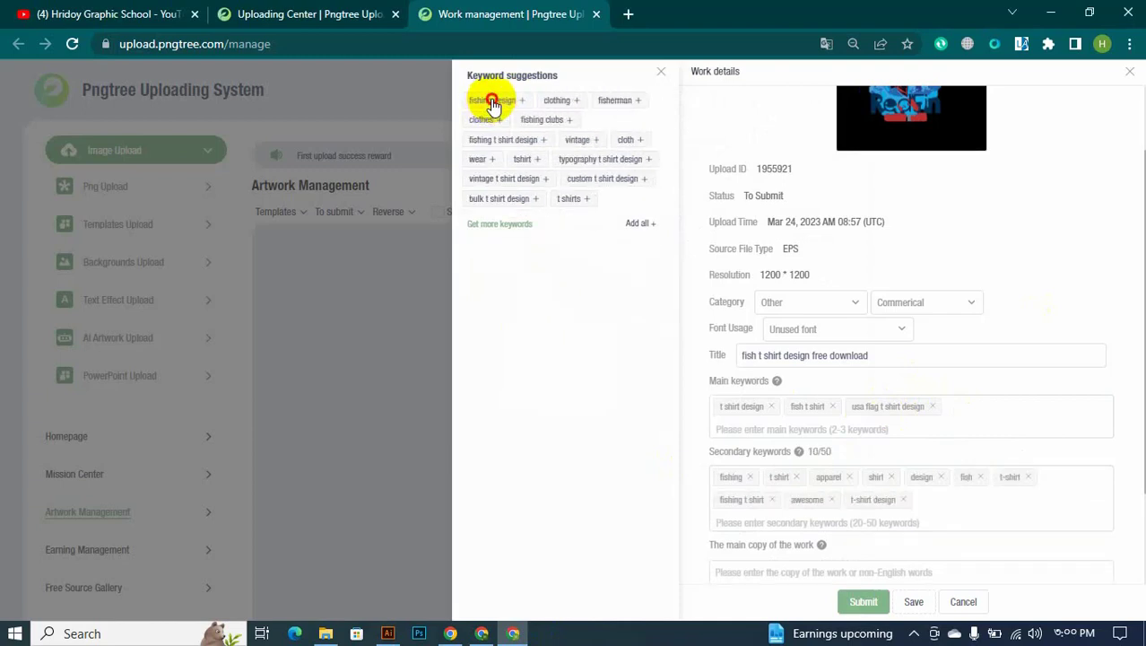
pyautogui.click(492, 102)
pyautogui.click(500, 107)
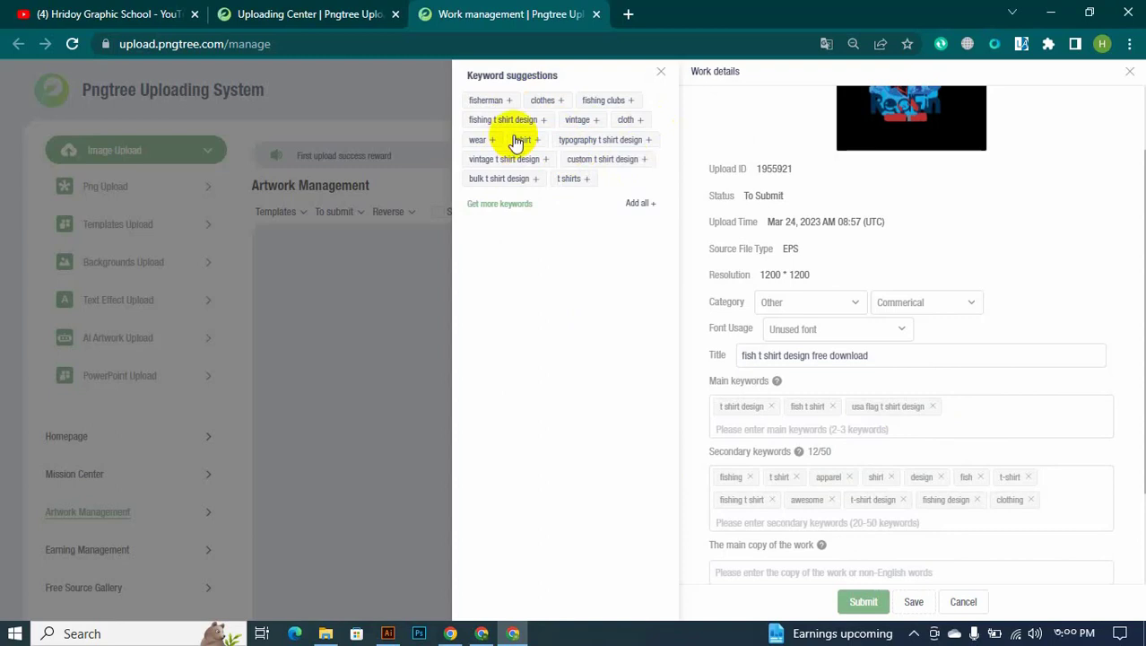
pyautogui.click(521, 140)
# - Add more suggestions: clothes, fisherman, fishing clubs, vintage, cloth, wear, vintage t shirt design
pyautogui.scroll(-2, 1091, 552)
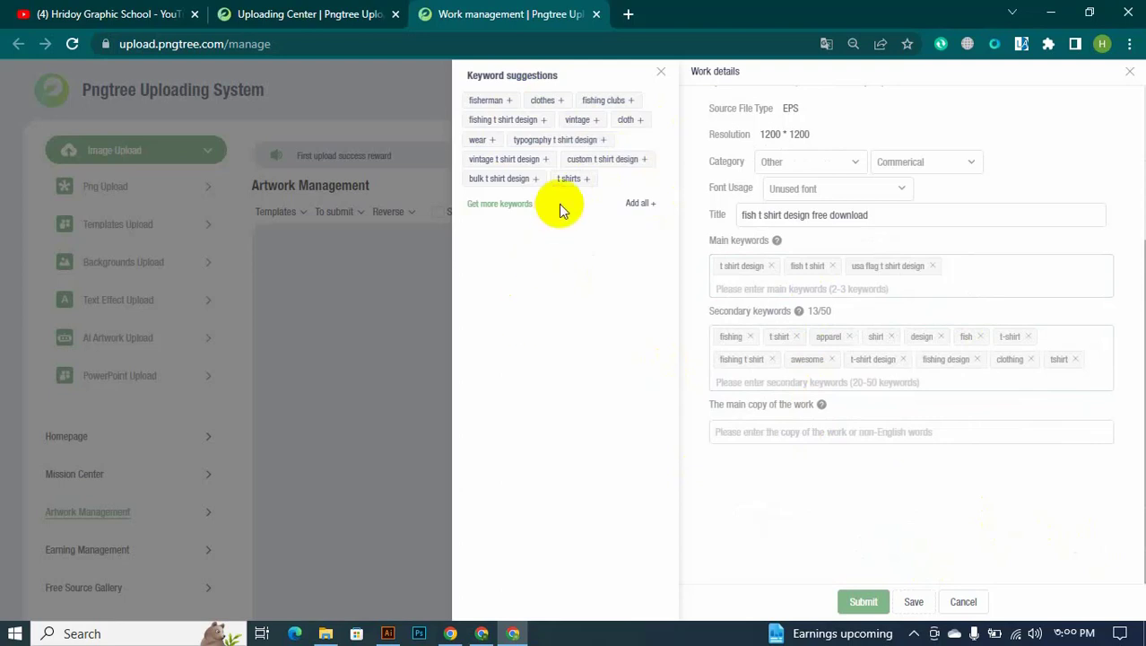
pyautogui.click(543, 99)
pyautogui.click(485, 99)
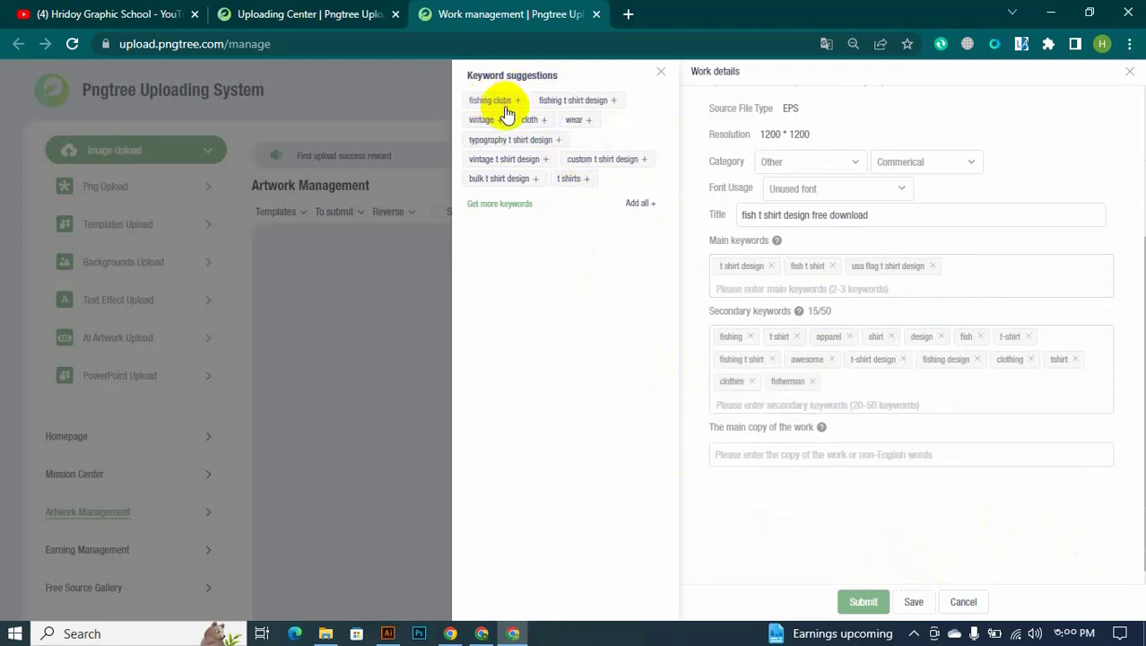
pyautogui.click(499, 101)
pyautogui.click(499, 102)
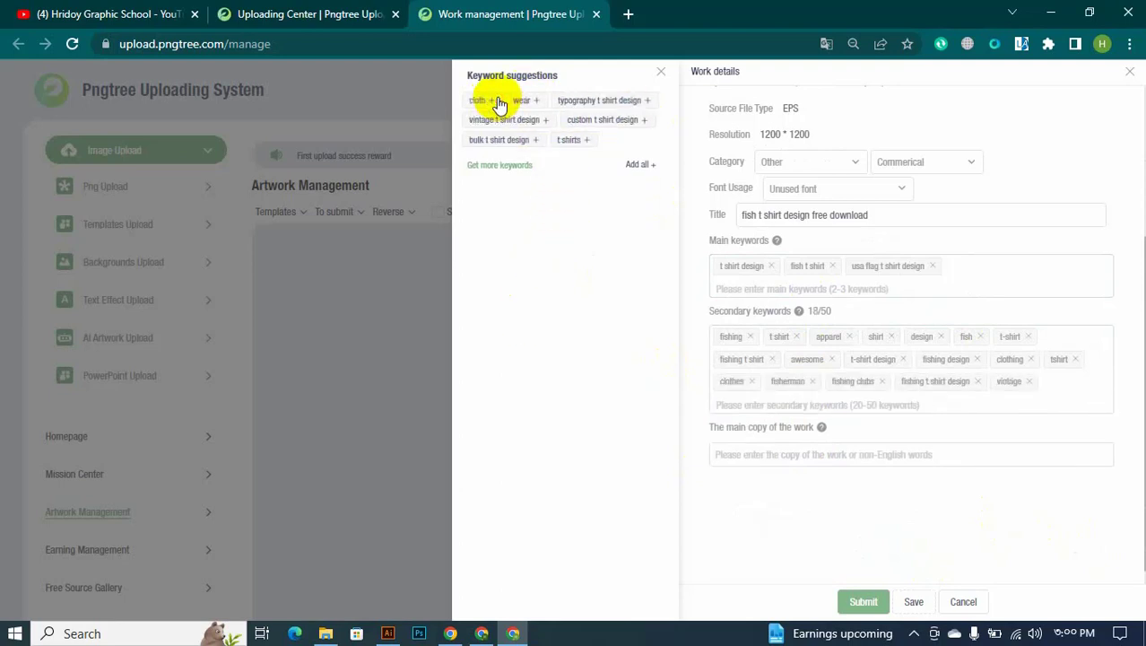
pyautogui.click(498, 101)
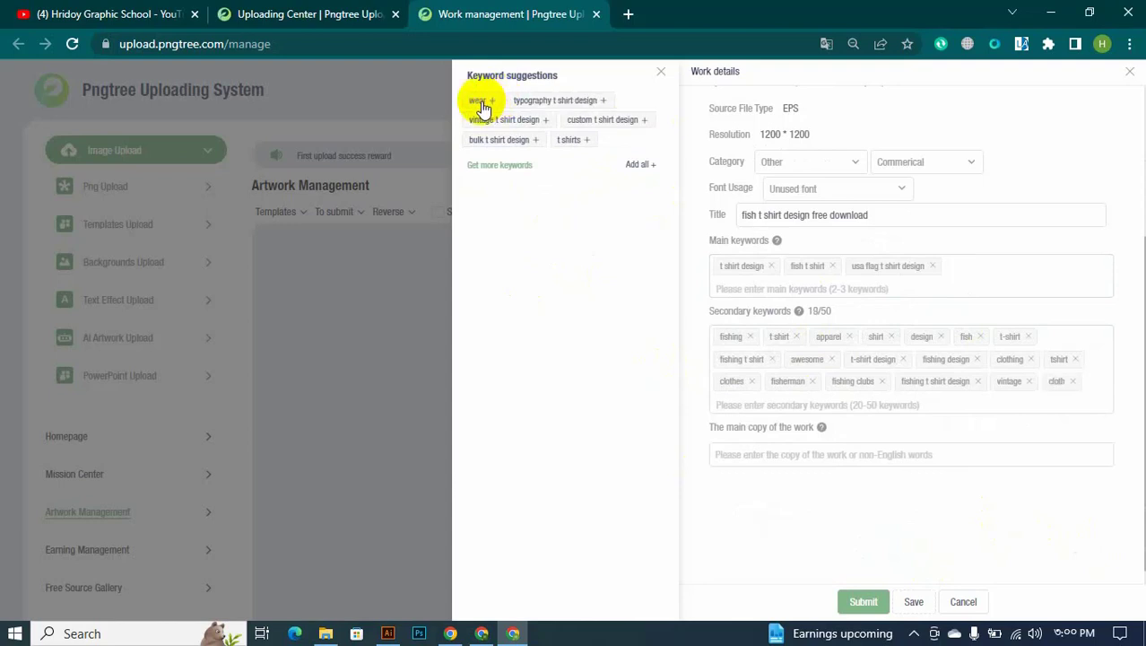
pyautogui.click(498, 101)
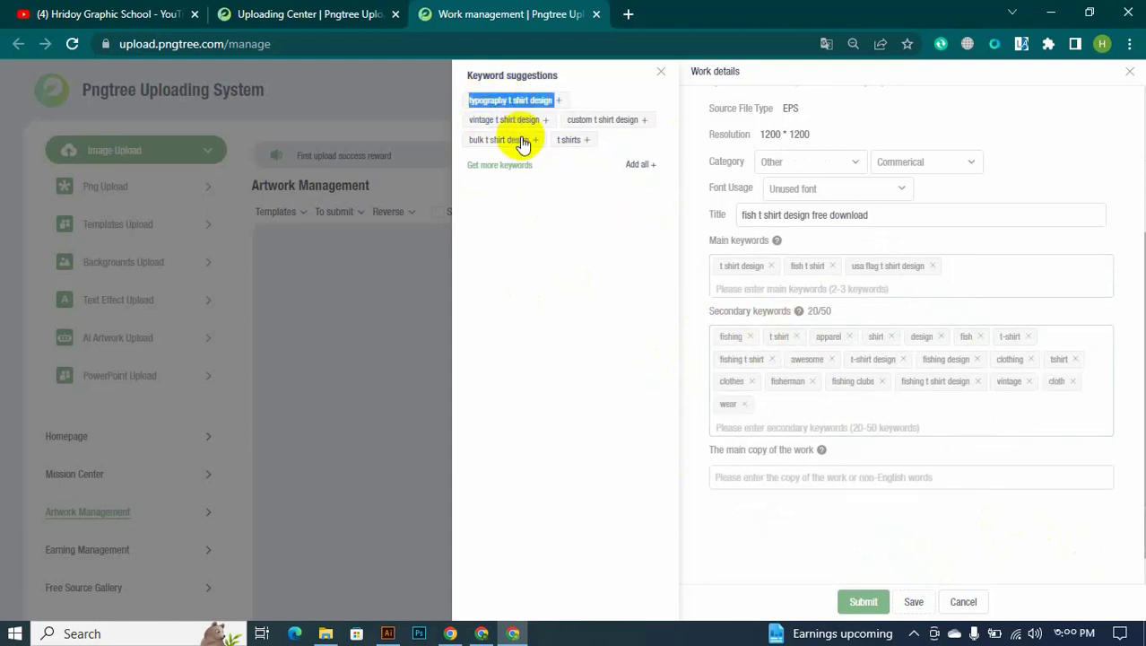
pyautogui.click(525, 119)
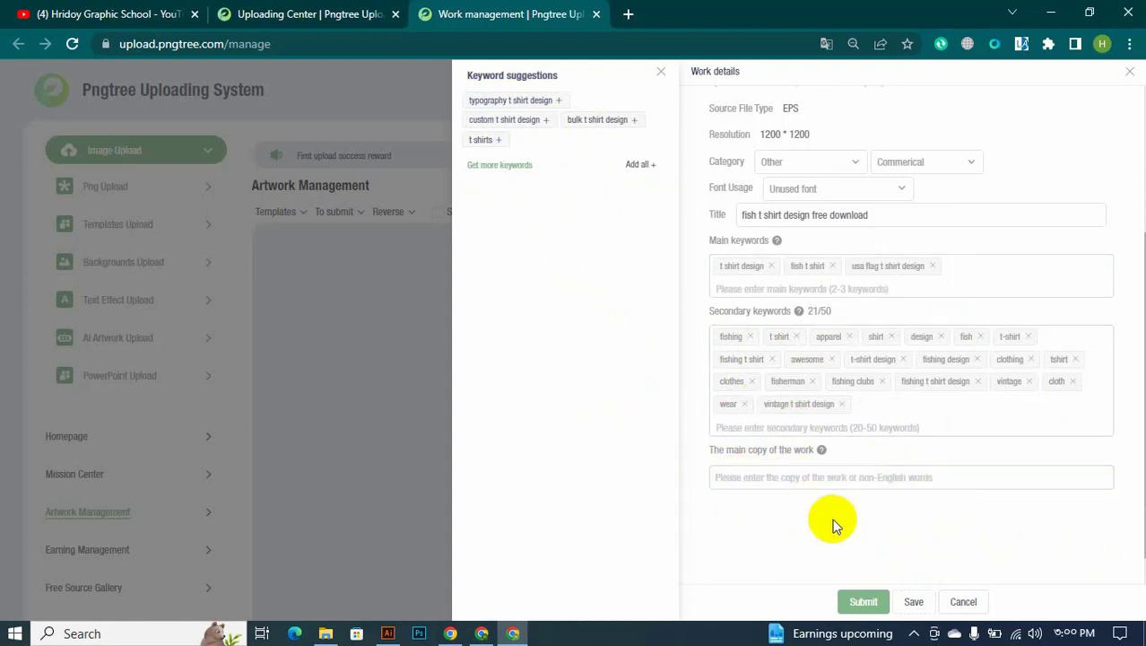
pyautogui.click(872, 215)
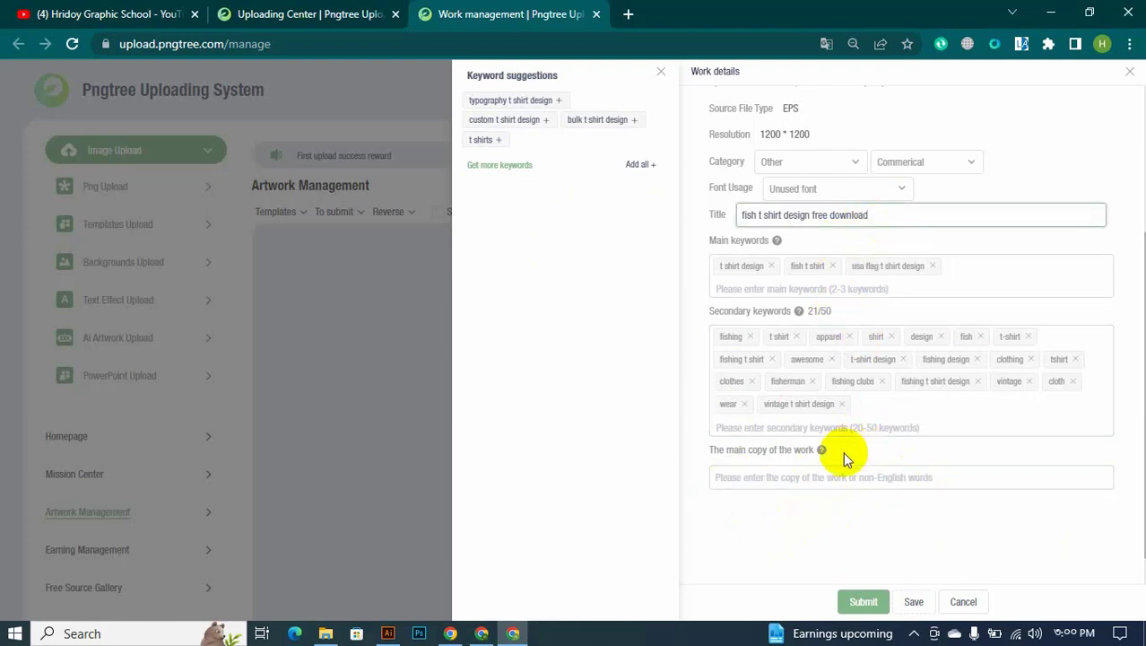
pyautogui.click(830, 481)
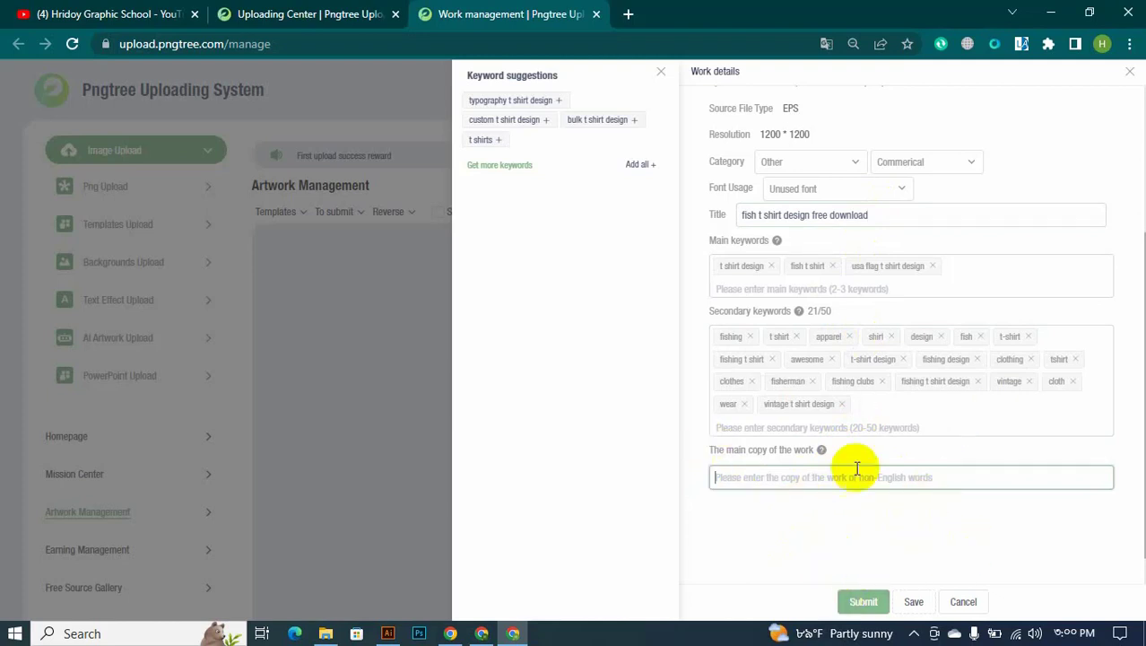
# - Submit the fish design for review and close the keyword suggestions and work details panels
pyautogui.click(863, 608)
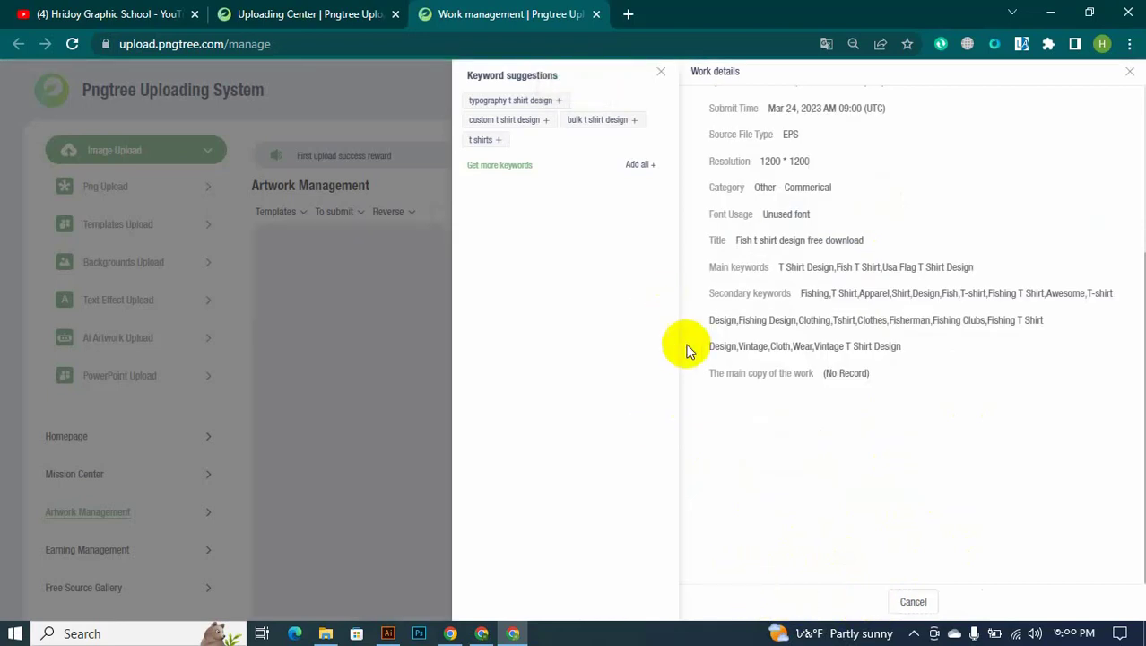
pyautogui.click(656, 76)
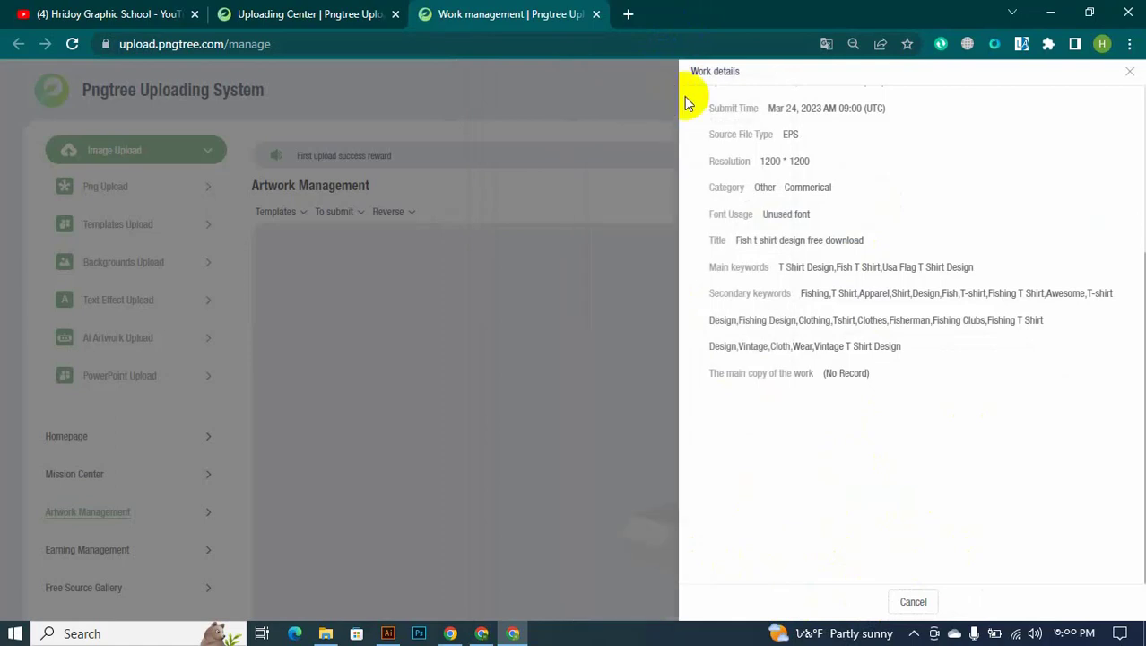
pyautogui.click(913, 602)
pyautogui.scroll(-2, 575, 457)
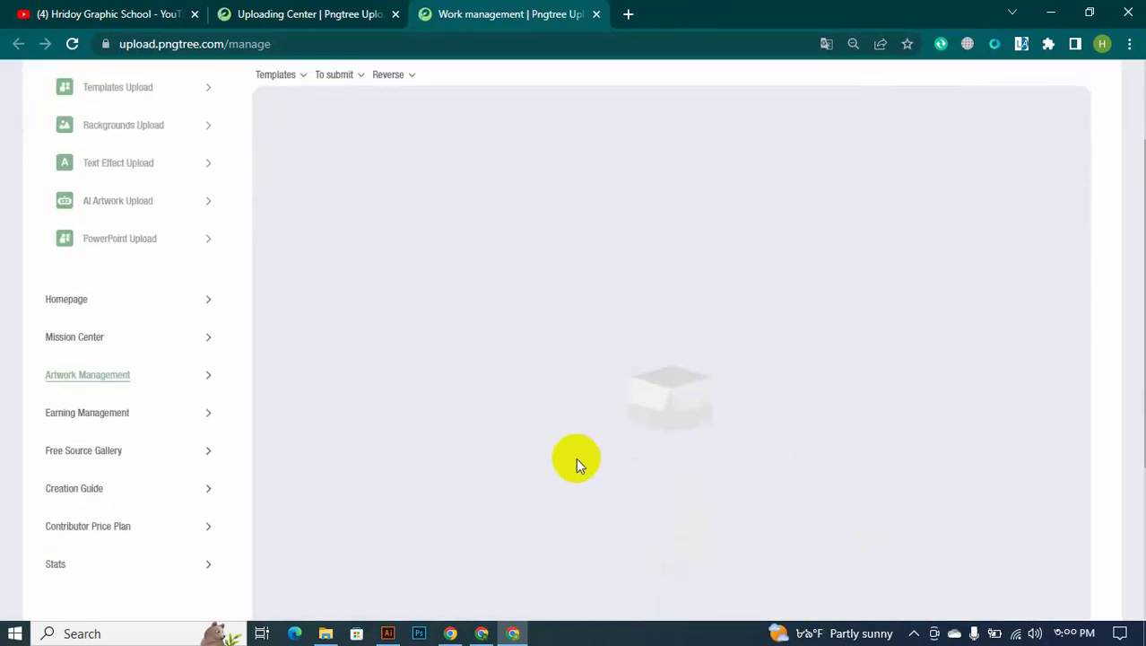
# - Filter Artwork Management to show only Pending artworks
pyautogui.click(349, 83)
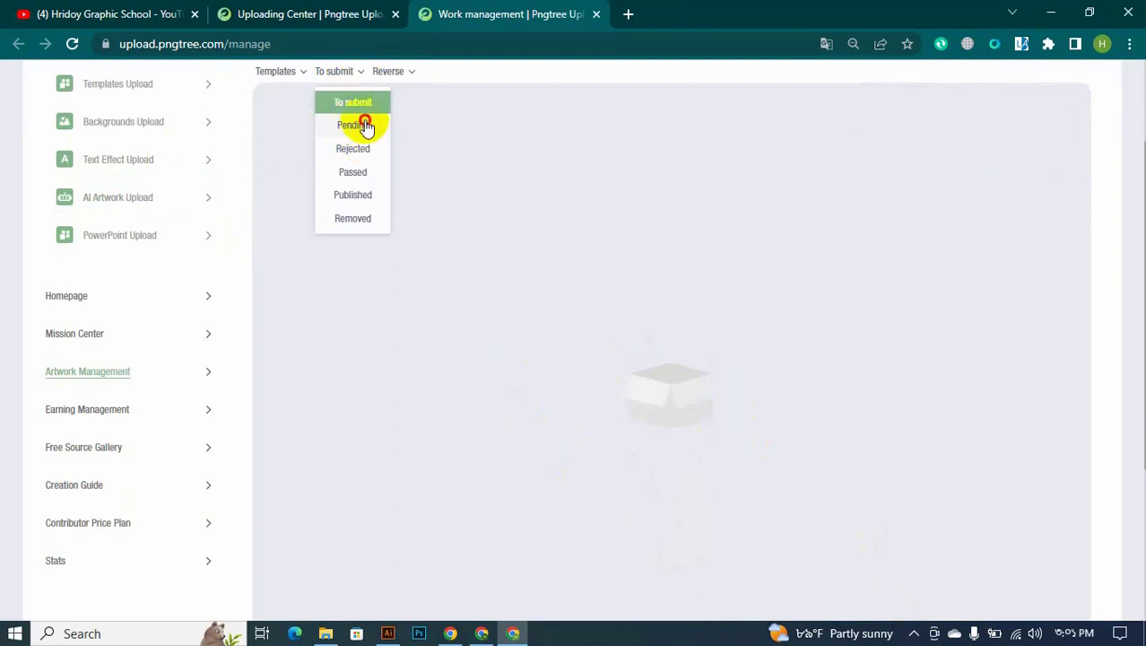
pyautogui.click(363, 126)
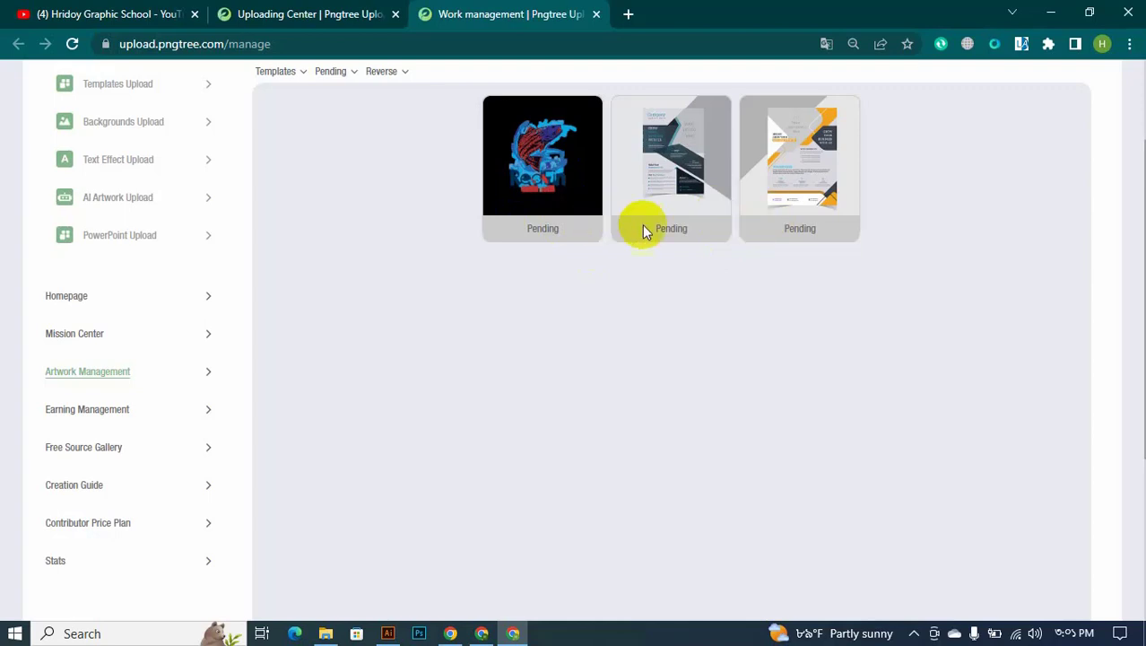
pyautogui.scroll(2, 503, 287)
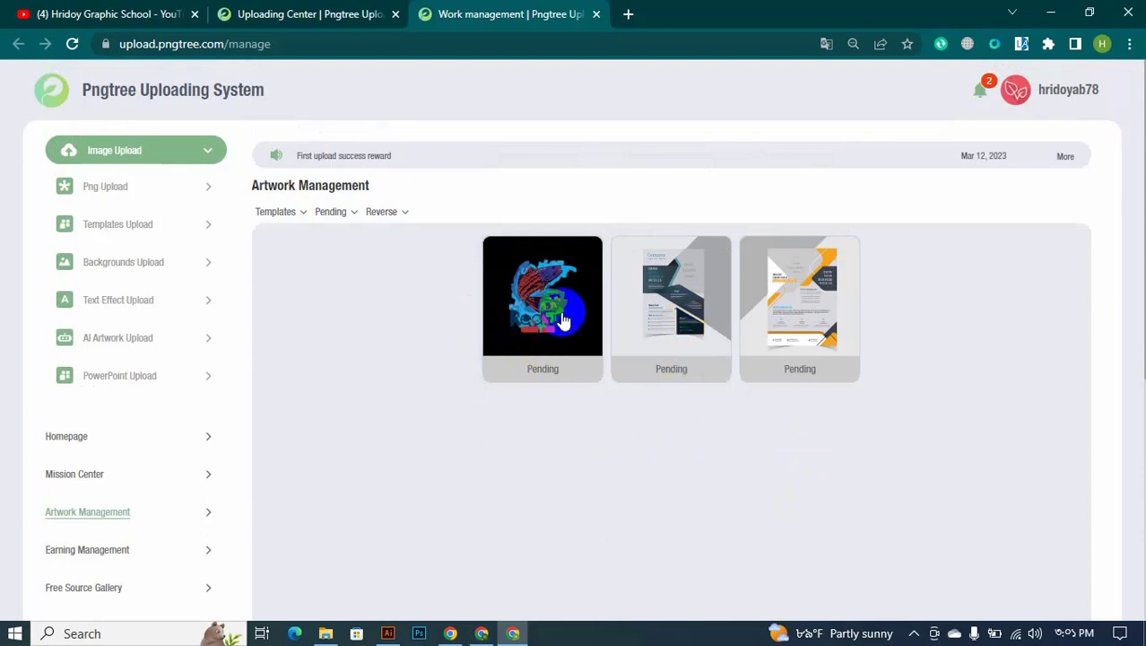
pyautogui.click(1049, 93)
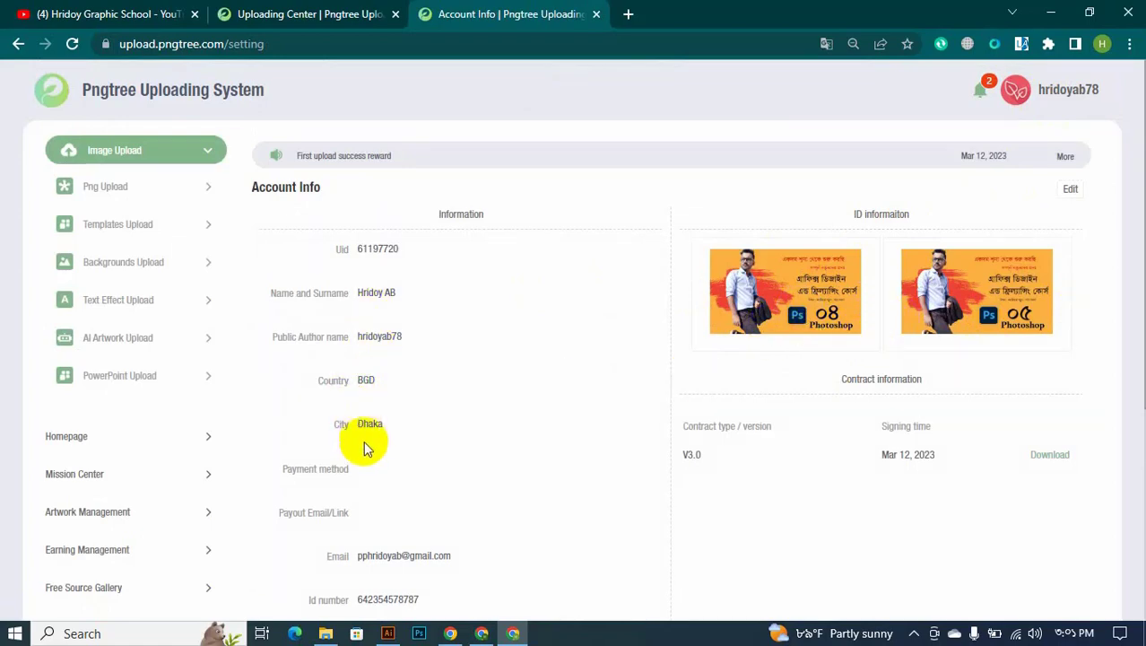
pyautogui.scroll(-2, 365, 376)
pyautogui.doubleClick(366, 240)
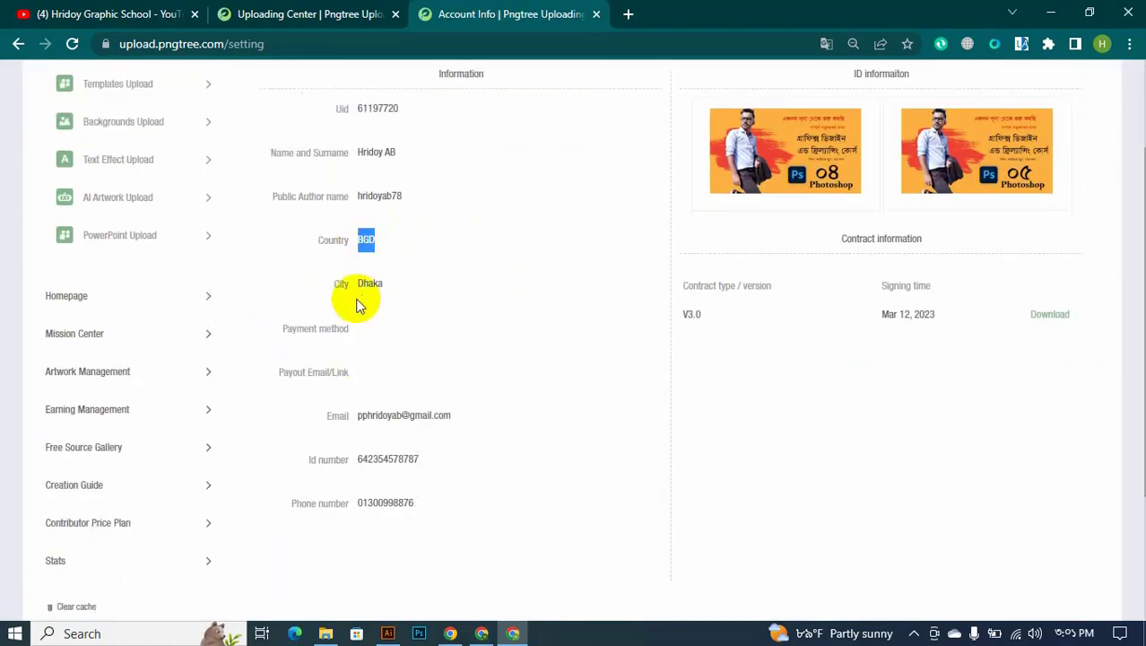
pyautogui.tripleClick(314, 372)
pyautogui.doubleClick(371, 458)
pyautogui.moveTo(362, 503); pyautogui.dragTo(494, 517)
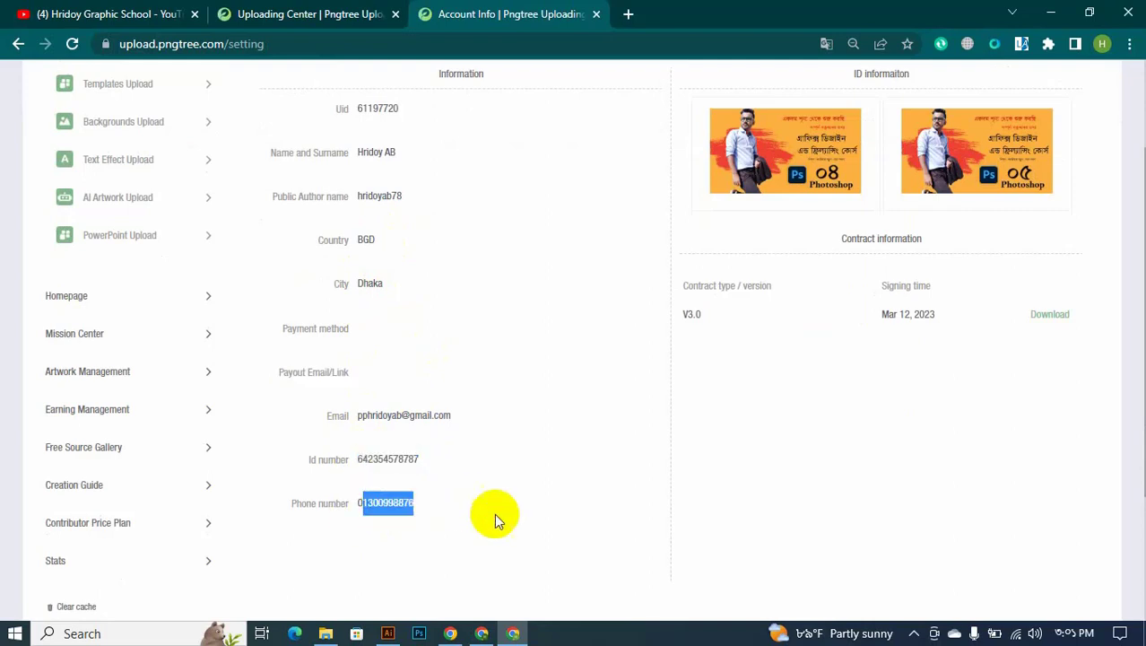
pyautogui.scroll(2, 508, 518)
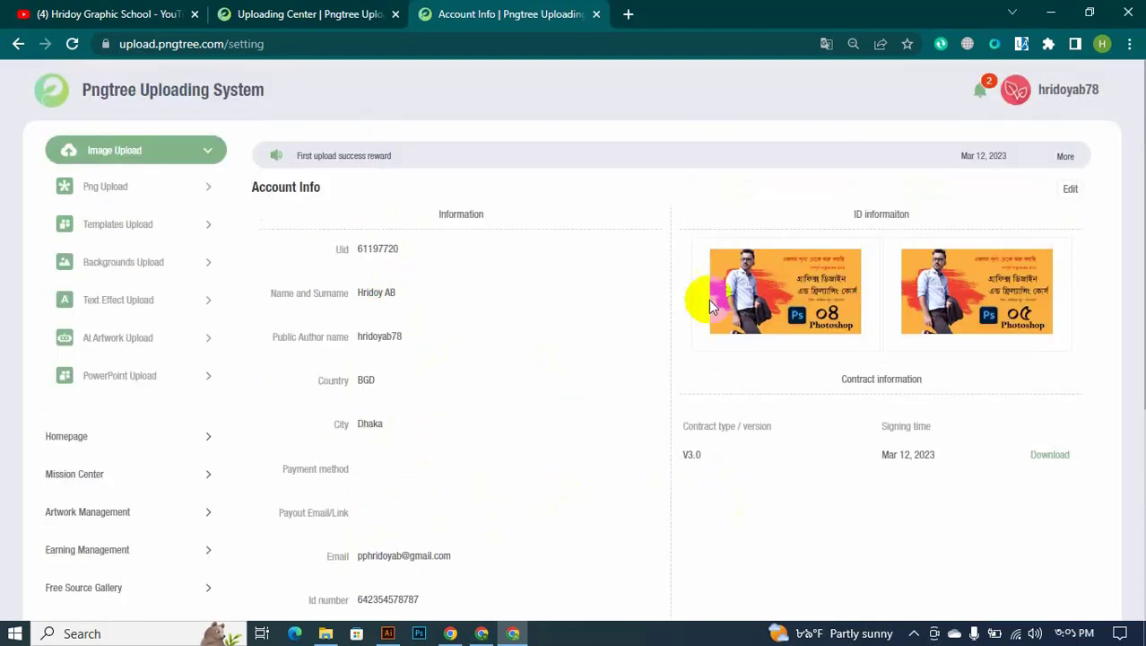
pyautogui.click(18, 43)
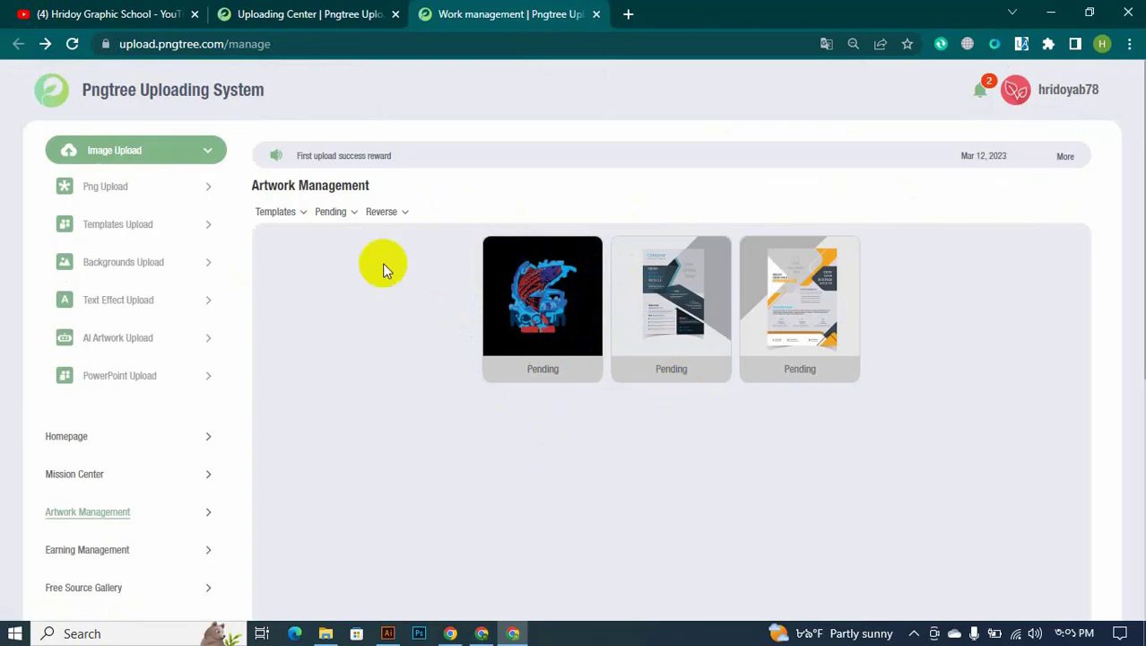
pyautogui.click(45, 13)
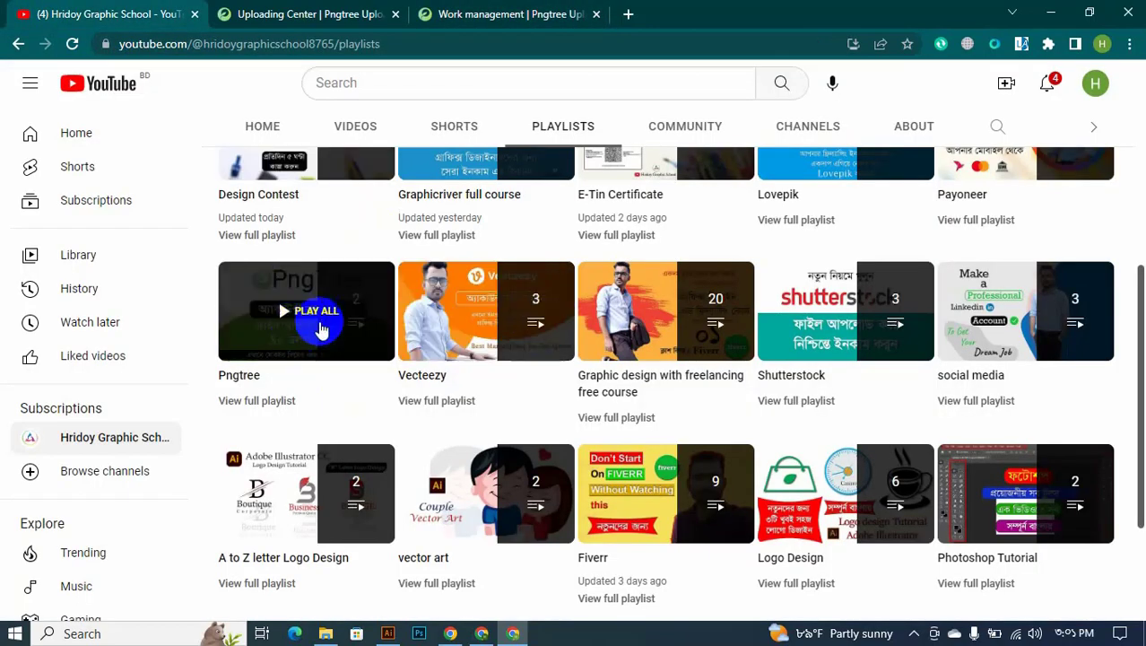
pyautogui.moveTo(422, 377)
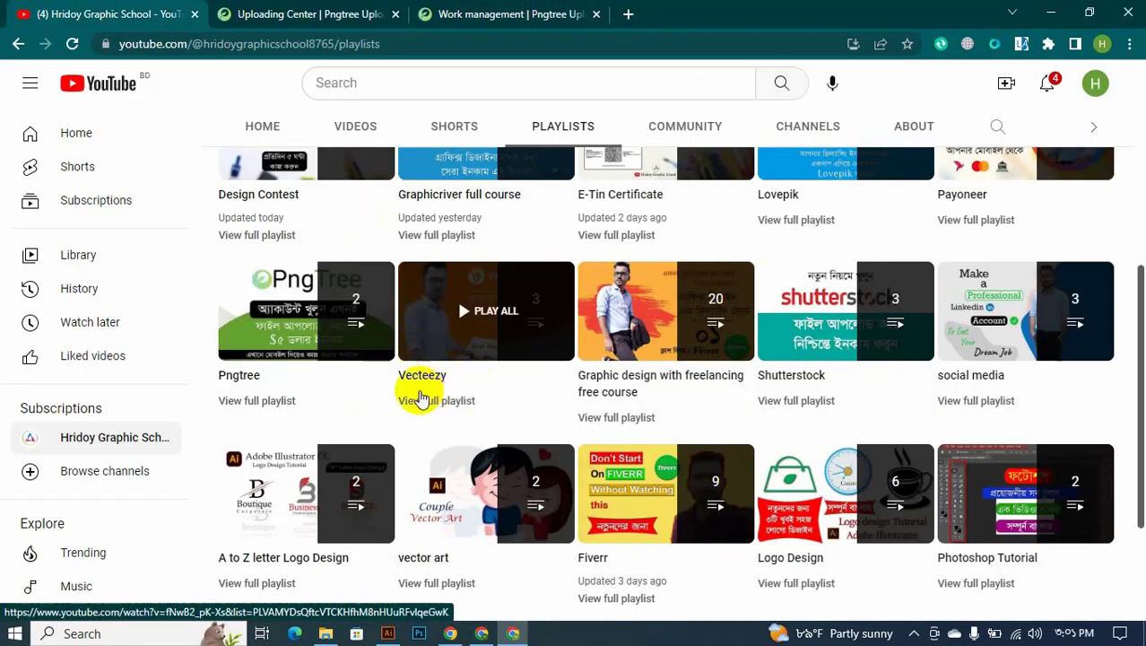
pyautogui.scroll(2, 422, 397)
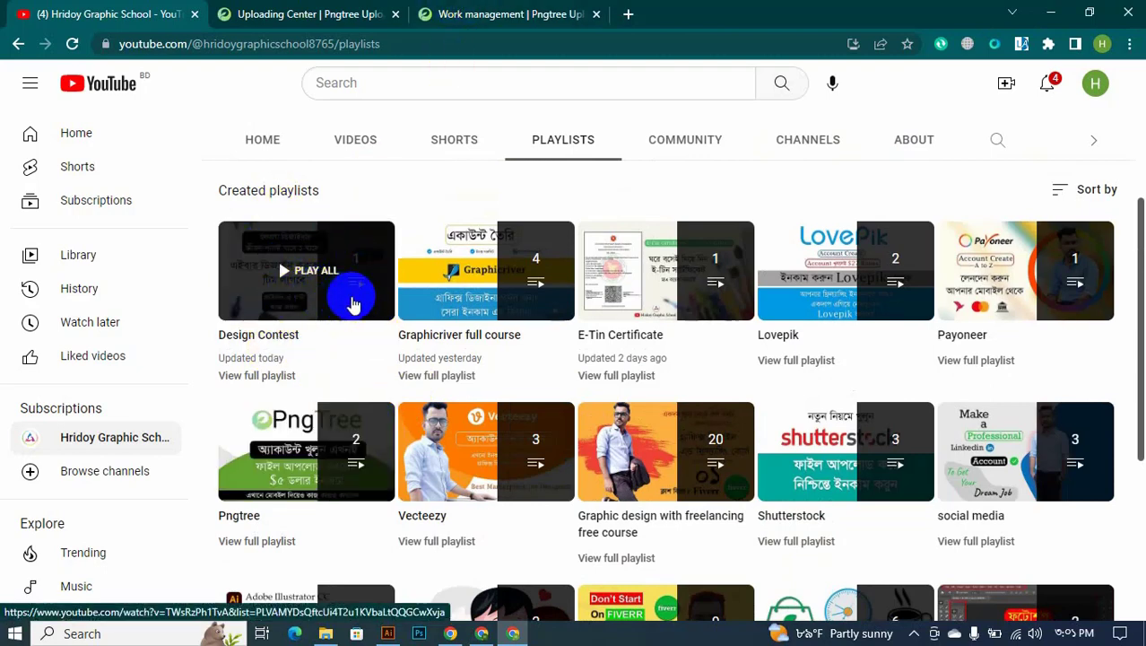
pyautogui.moveTo(665, 270)
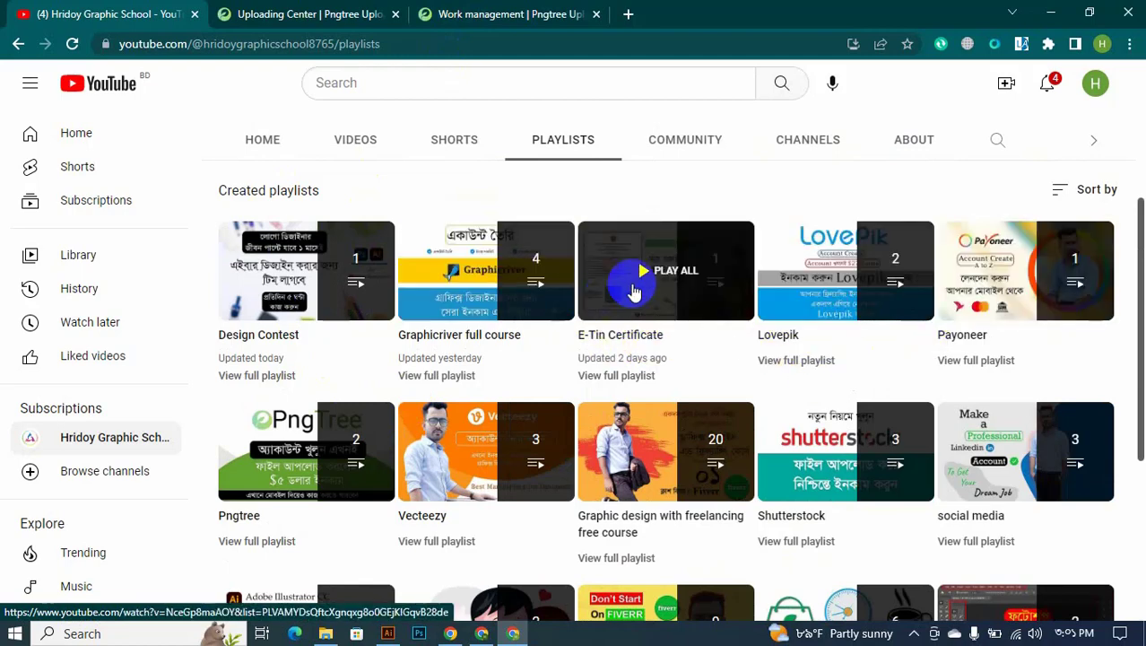
pyautogui.click(498, 13)
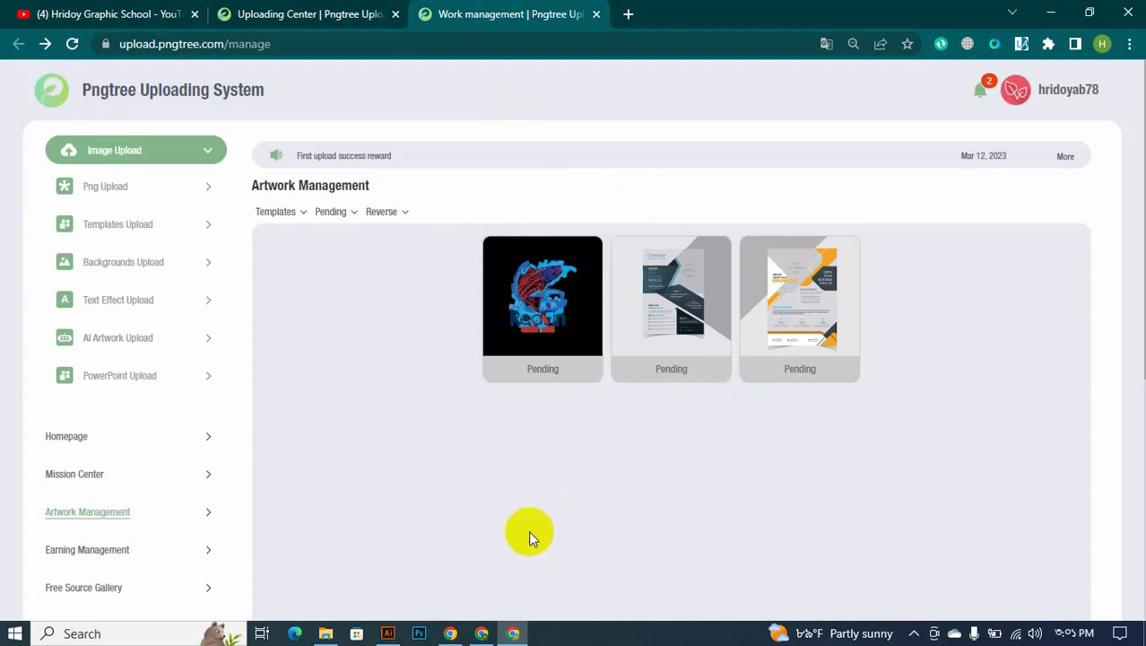
pyautogui.click(557, 279)
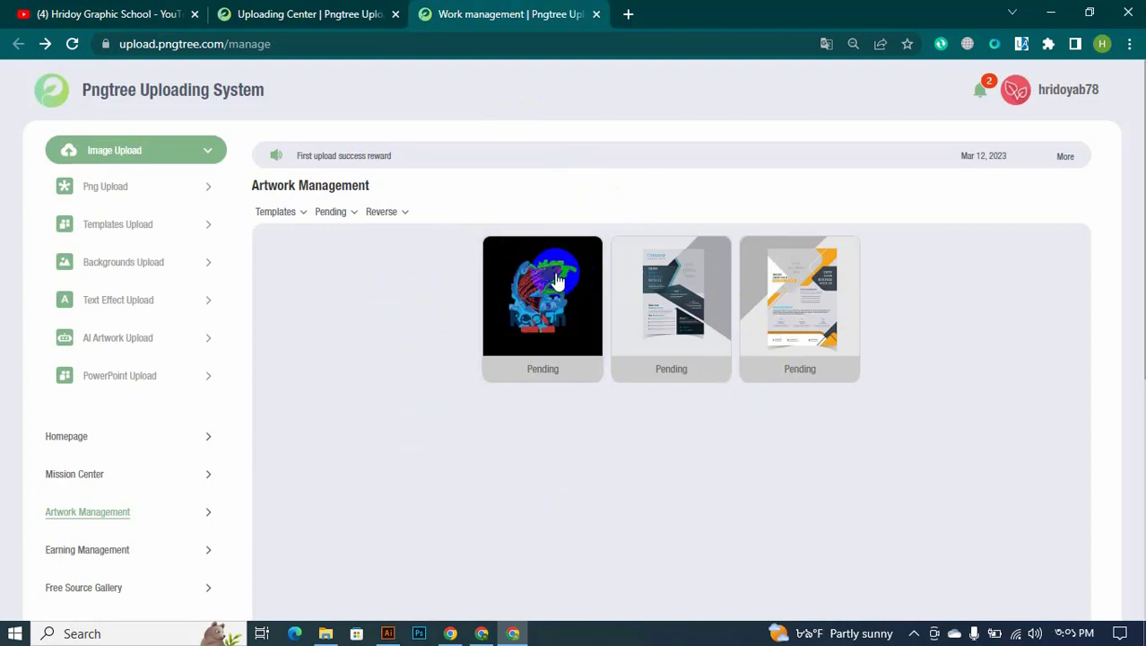